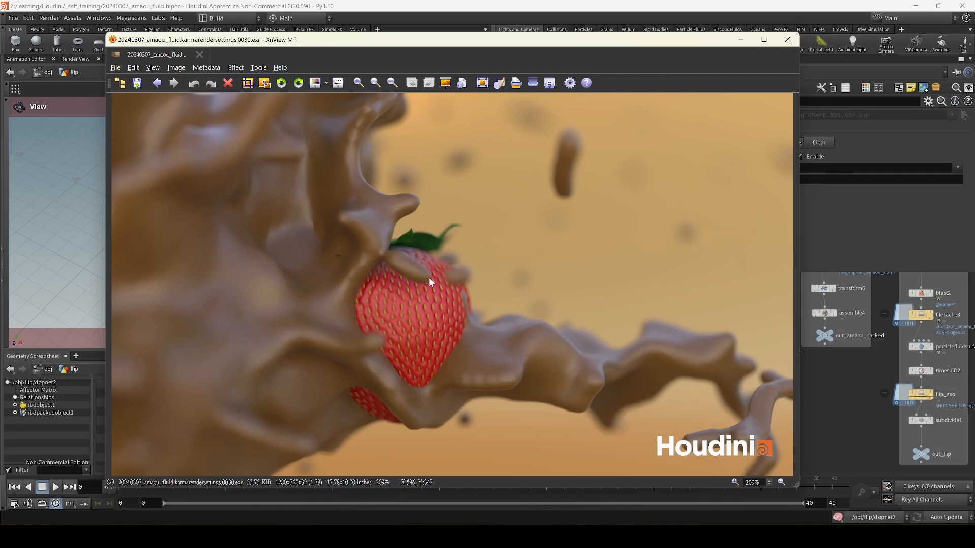
- Switch from the rendered image to the Houdini scene and show the box1 node's parameters
{"action": "left_click", "coordinate": [845, 392]}
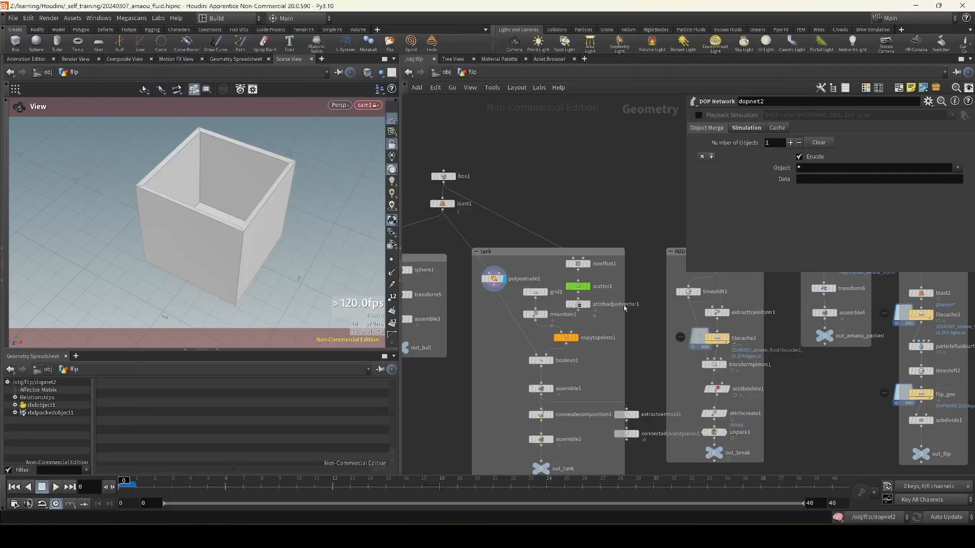
{"action": "scroll", "coordinate": [563, 213], "scroll_direction": "up", "scroll_amount": 5}
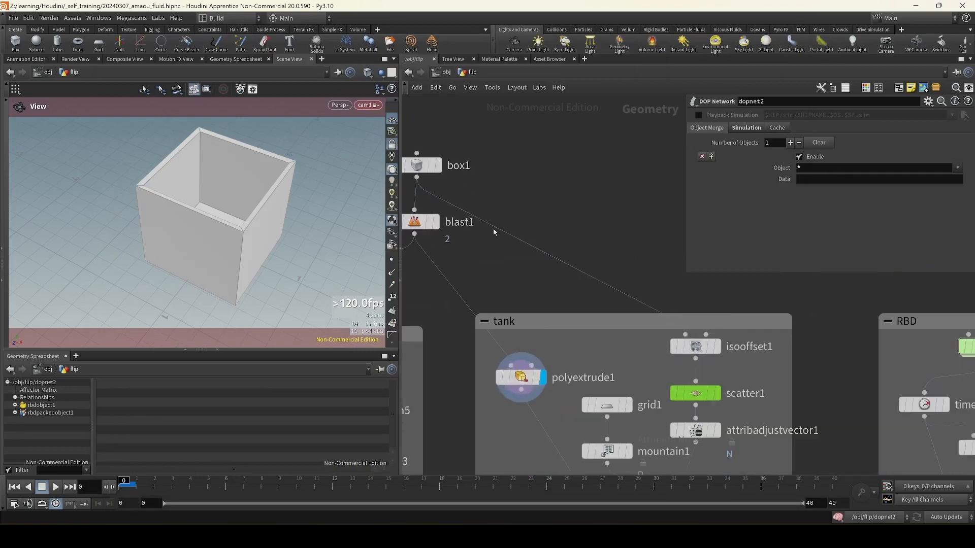
{"action": "middle_click_drag", "start_coordinate": [467, 183], "coordinate": [524, 207]}
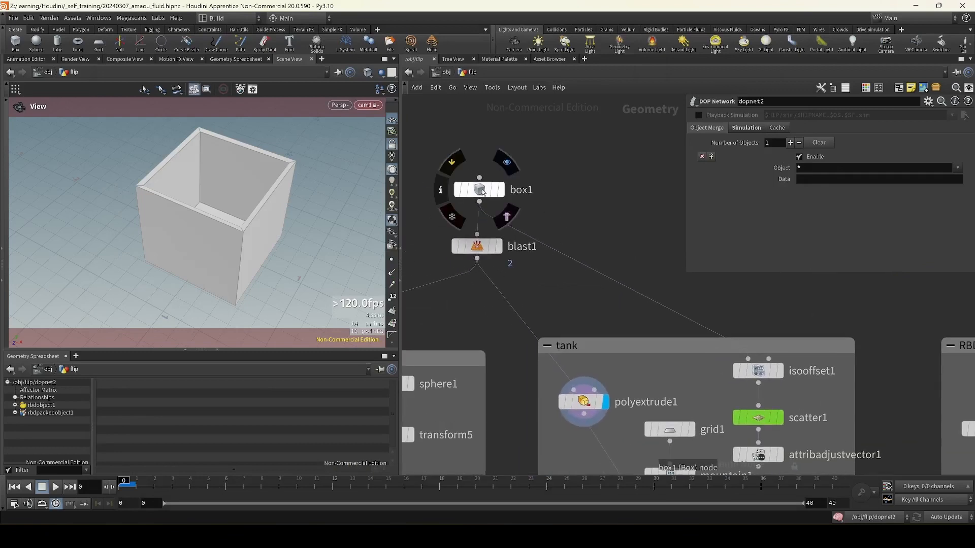
{"action": "left_click", "coordinate": [447, 164]}
- Display the out_tank and assemble1 results of the tank network and examine the fractured pieces from a lower angle
{"action": "scroll", "coordinate": [584, 330], "scroll_direction": "down", "scroll_amount": 5}
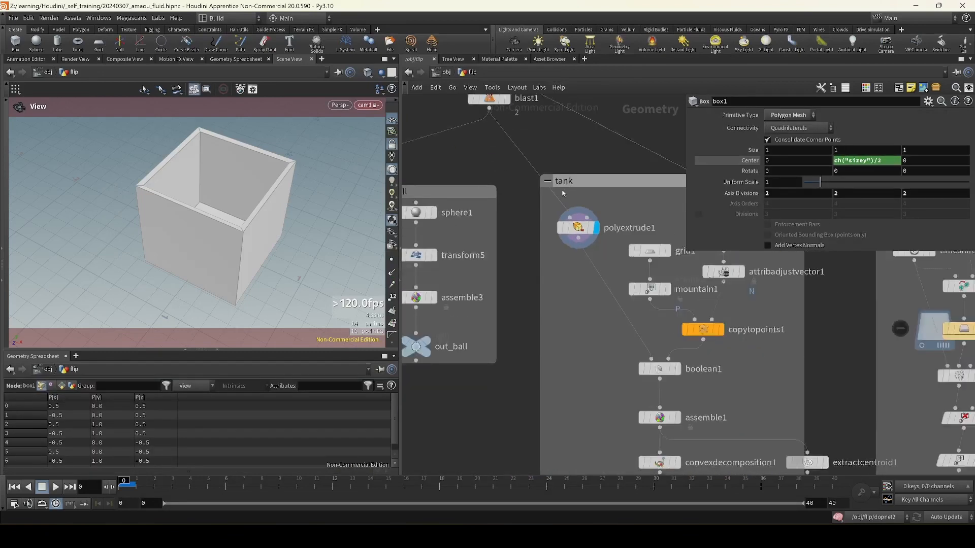
{"action": "scroll", "coordinate": [638, 385], "scroll_direction": "up", "scroll_amount": 5}
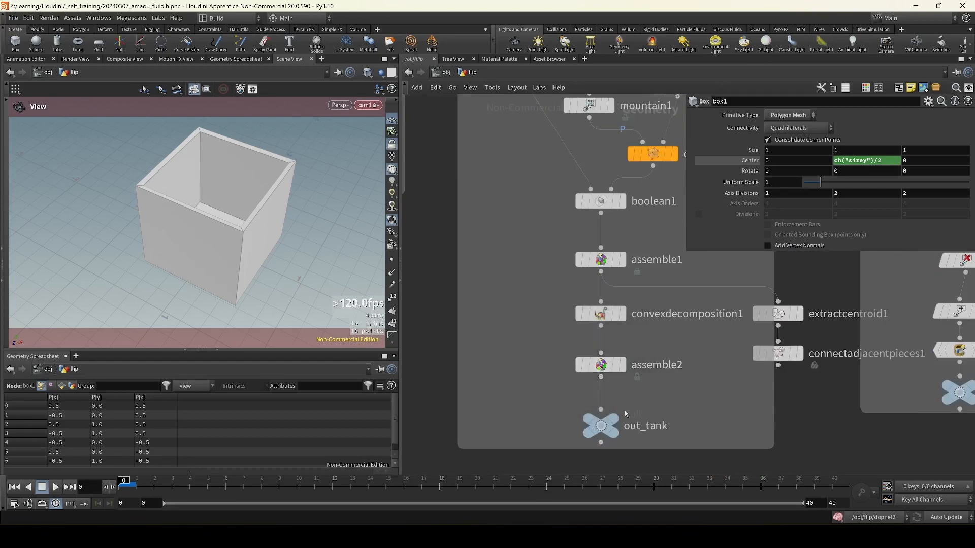
{"action": "left_click", "coordinate": [626, 402]}
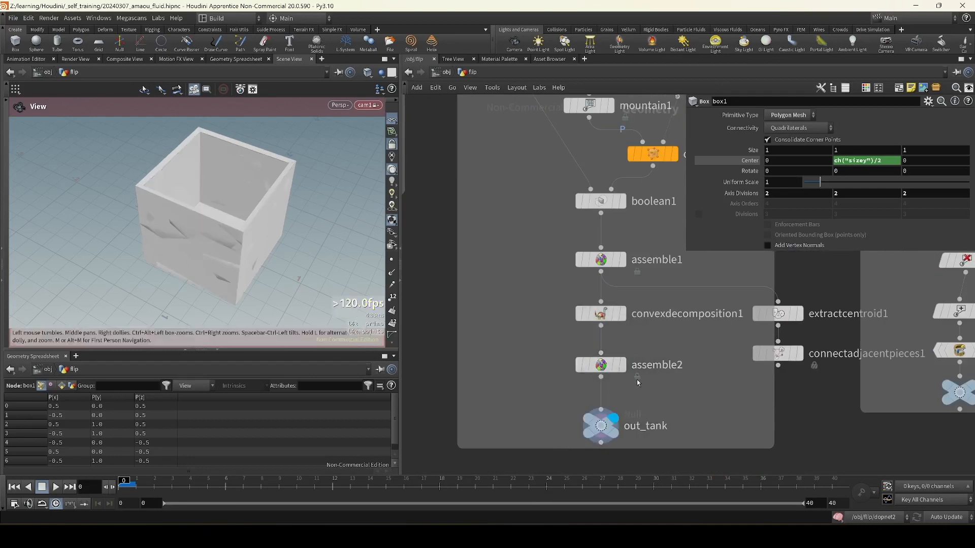
{"action": "left_click", "coordinate": [623, 260]}
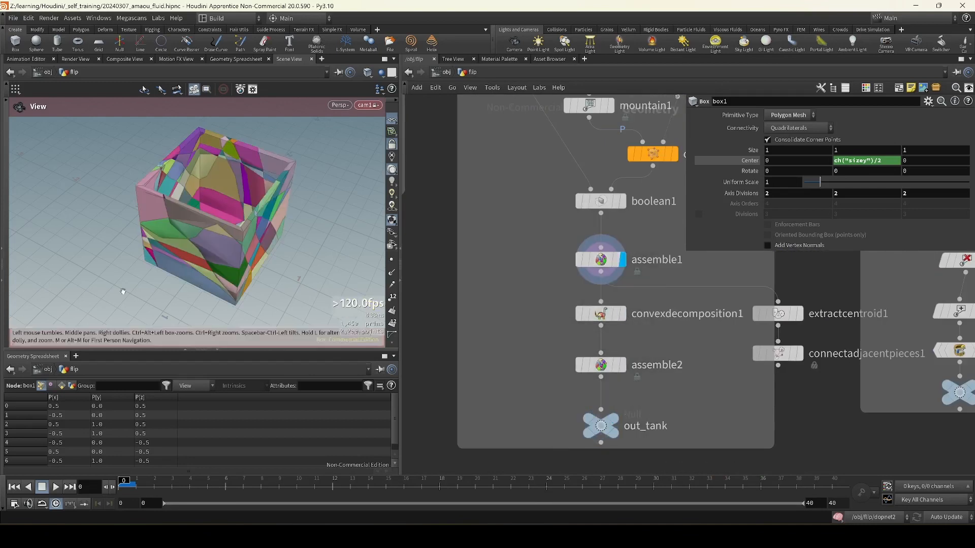
{"action": "left_click_drag", "start_coordinate": [159, 274], "coordinate": [155, 244]}
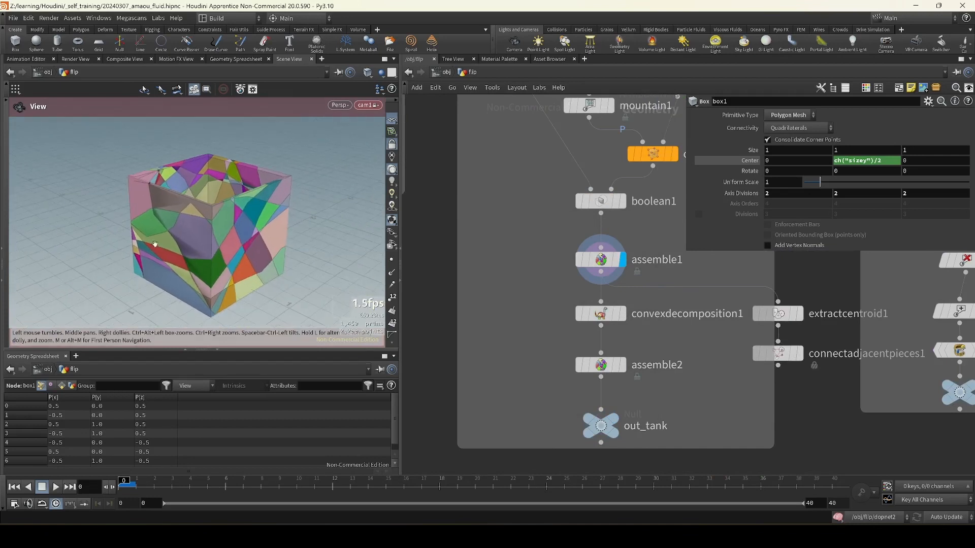
- Display transformpieces1 in the RBD network, play the breaking simulation, and return the timeline to frame 0
{"action": "key", "text": "h"}
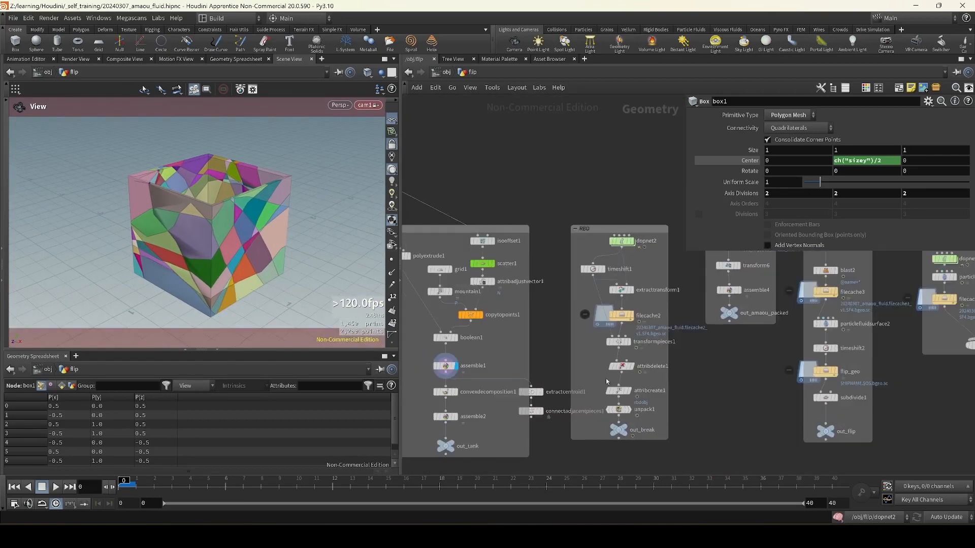
{"action": "scroll", "coordinate": [673, 388], "scroll_direction": "up", "scroll_amount": 2}
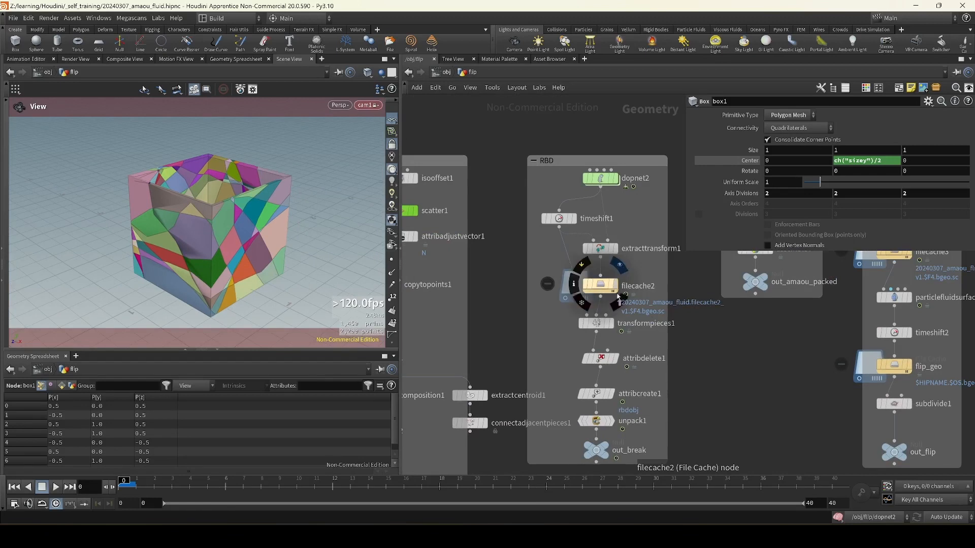
{"action": "left_click", "coordinate": [612, 323]}
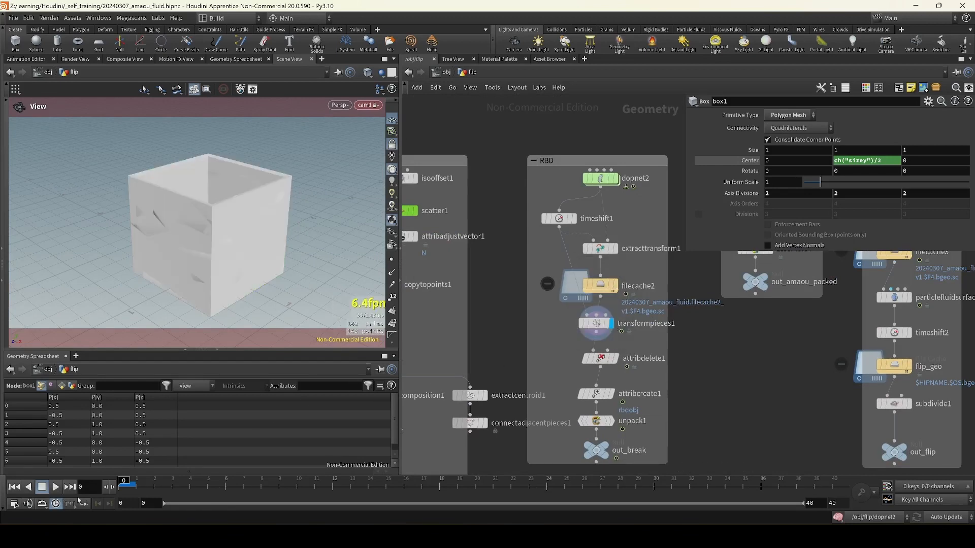
{"action": "left_click", "coordinate": [55, 487]}
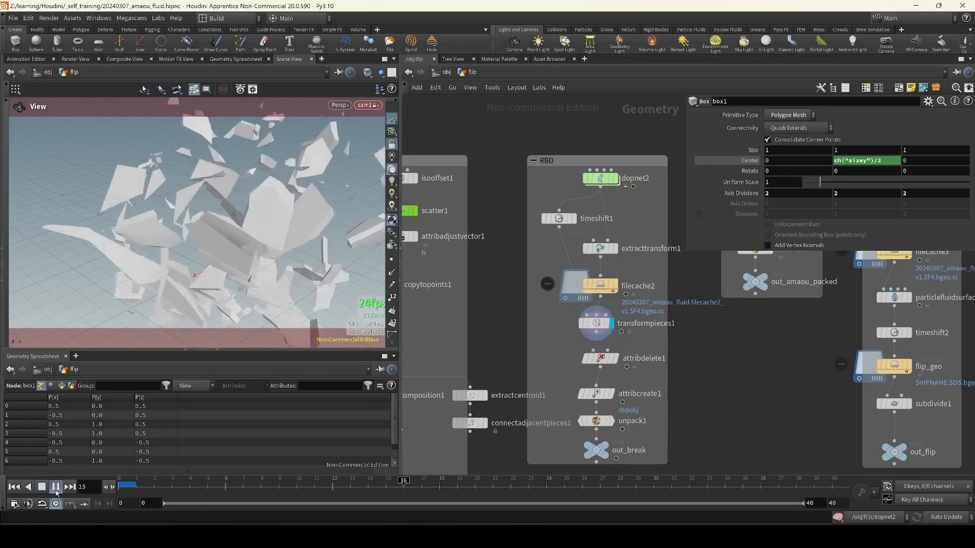
{"action": "left_click", "coordinate": [56, 487]}
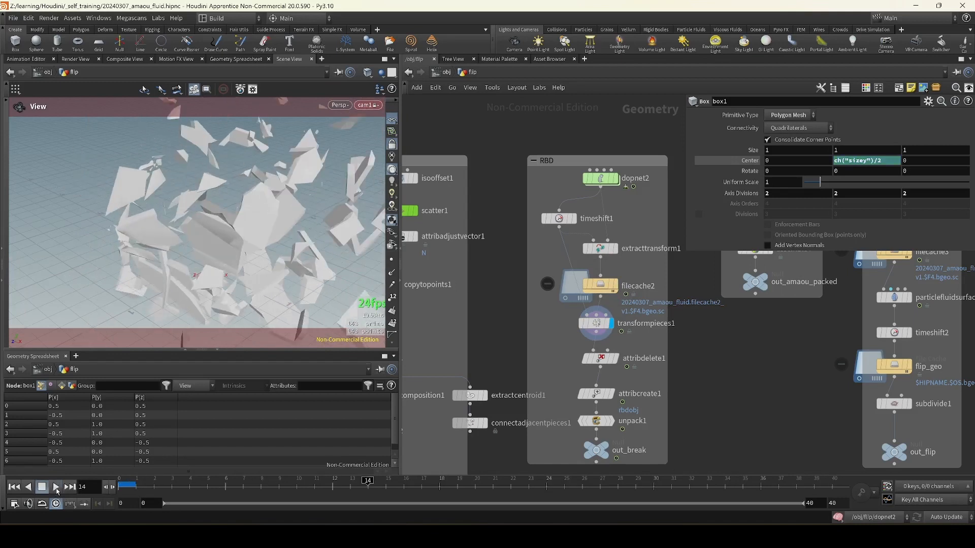
{"action": "left_click_drag", "start_coordinate": [368, 480], "coordinate": [124, 481]}
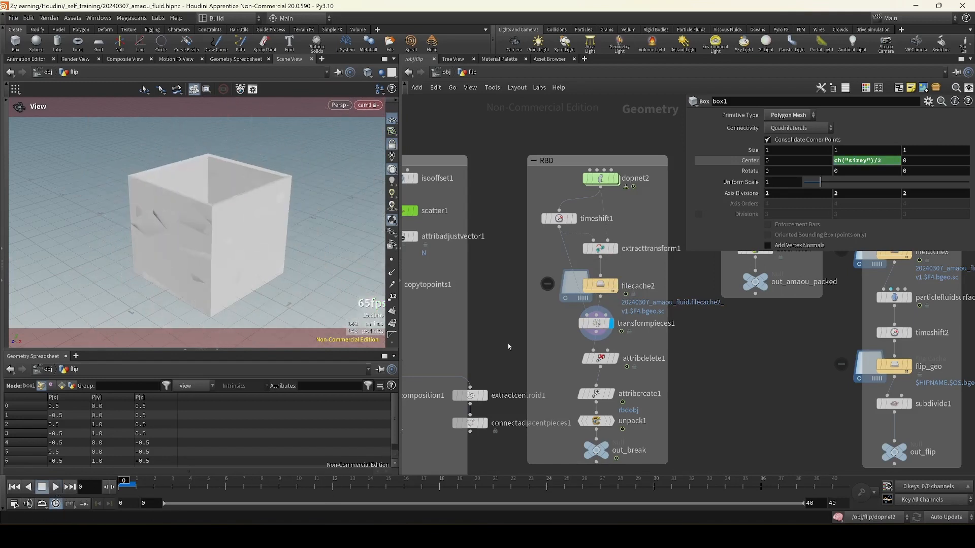
- Display the cached particles of filecache3 in the flip network
{"action": "scroll", "coordinate": [544, 328], "scroll_direction": "down", "scroll_amount": 6}
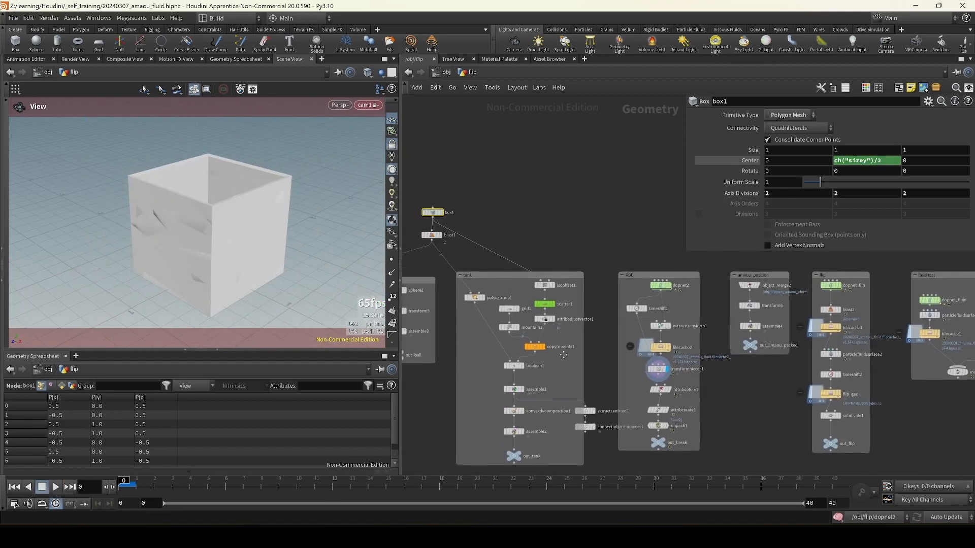
{"action": "scroll", "coordinate": [823, 395], "scroll_direction": "up", "scroll_amount": 2}
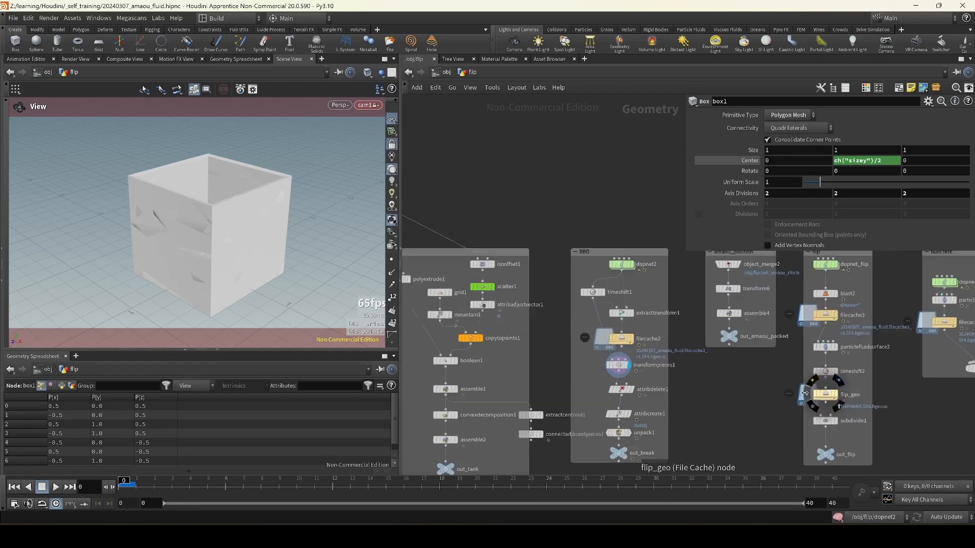
{"action": "middle_click_drag", "start_coordinate": [751, 398], "coordinate": [579, 428]}
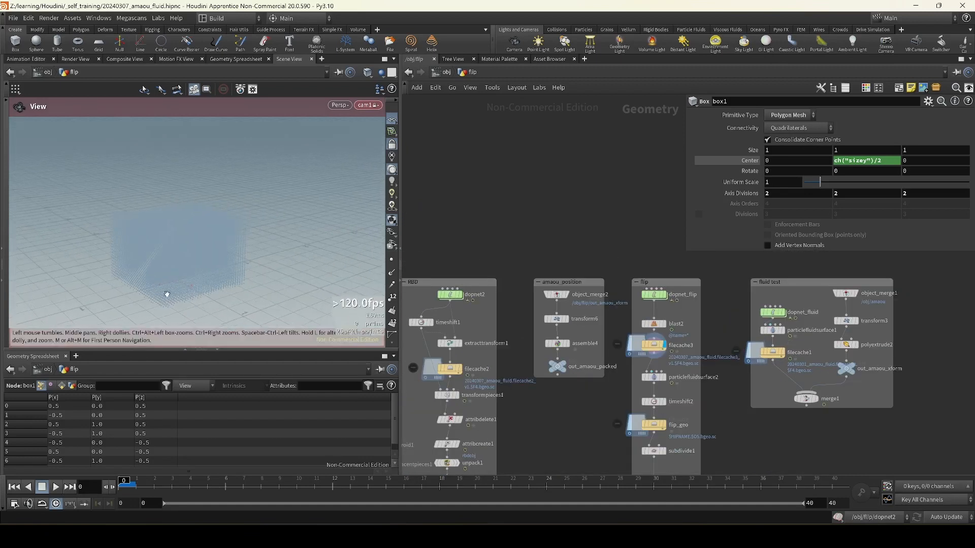
{"action": "left_click", "coordinate": [56, 487]}
- Set the viewport background color scheme to Dark Grey in the display options
{"action": "key", "text": "d"}
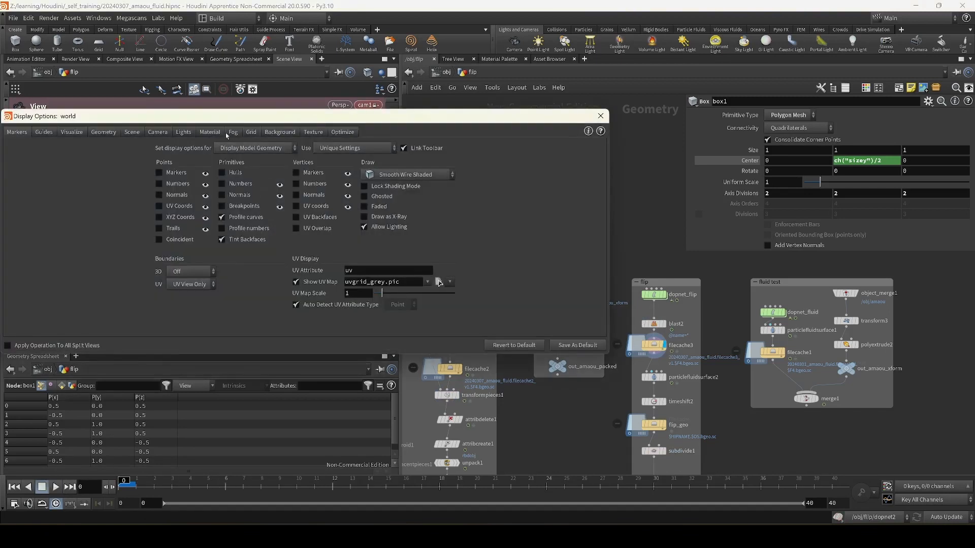
{"action": "left_click_drag", "start_coordinate": [227, 122], "coordinate": [298, 125]}
{"action": "left_click", "coordinate": [350, 135]}
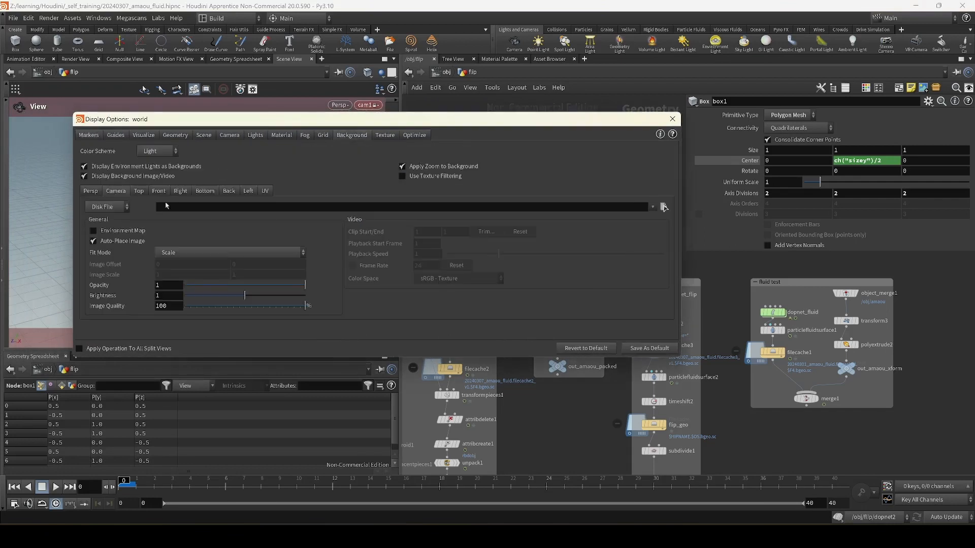
{"action": "left_click", "coordinate": [158, 152]}
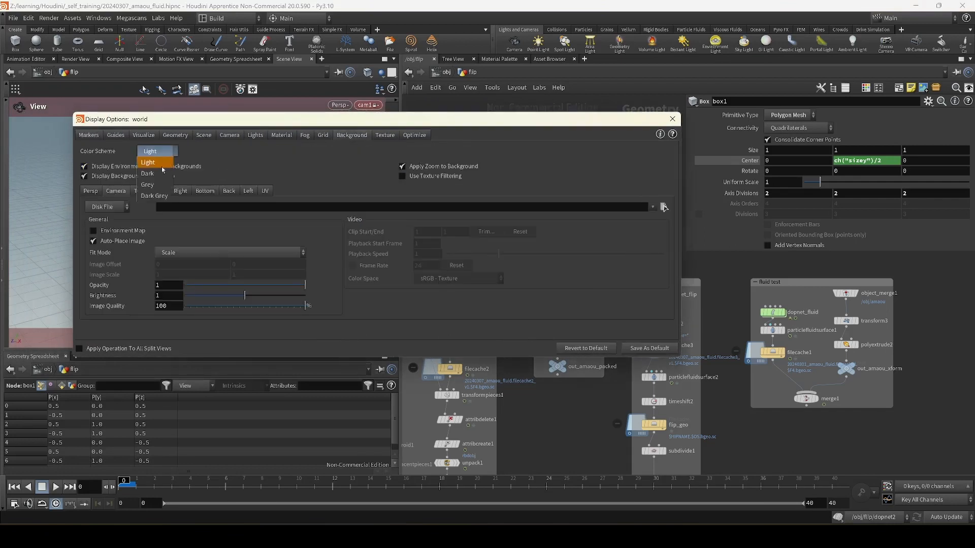
{"action": "left_click", "coordinate": [167, 194]}
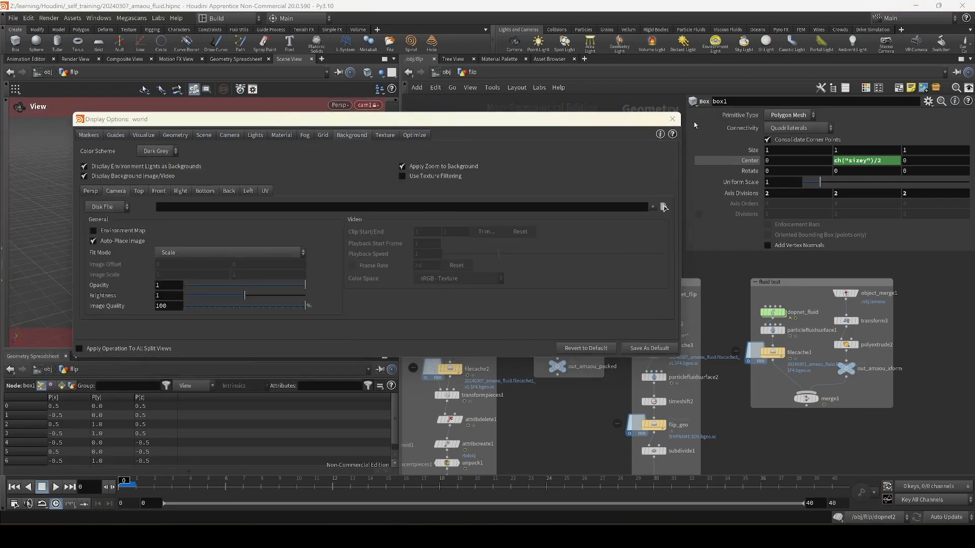
{"action": "left_click", "coordinate": [672, 118]}
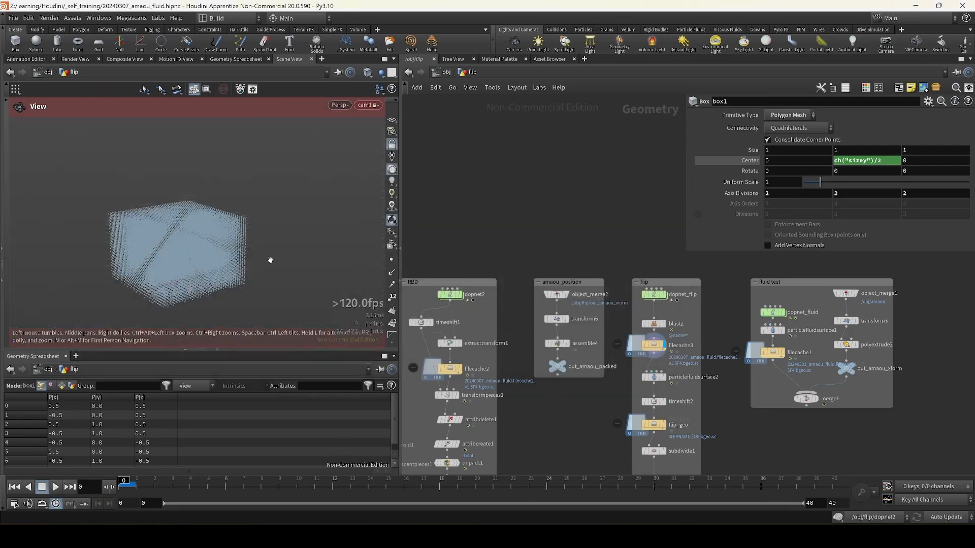
- Play back the cached fluid particles of filecache3, then stop the playback
{"action": "left_click", "coordinate": [57, 486]}
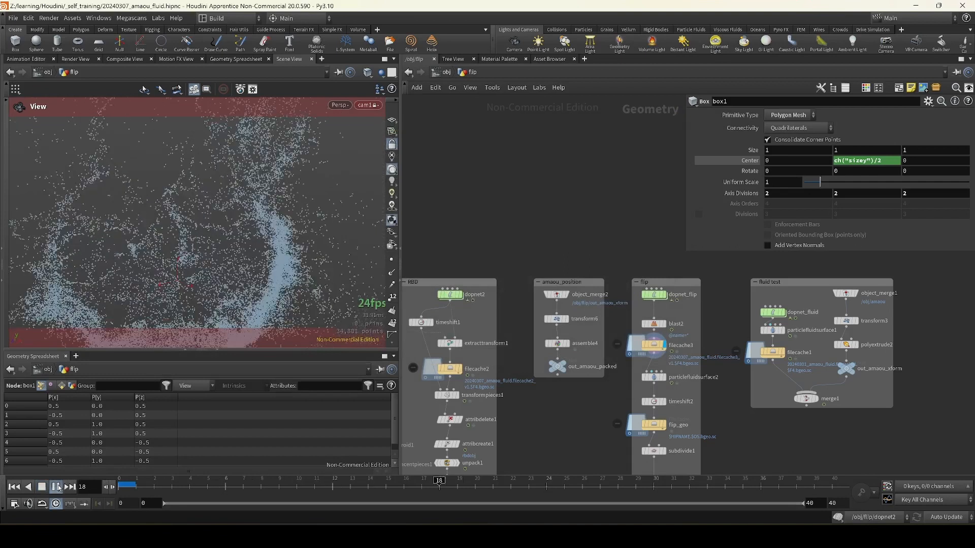
{"action": "left_click", "coordinate": [57, 486]}
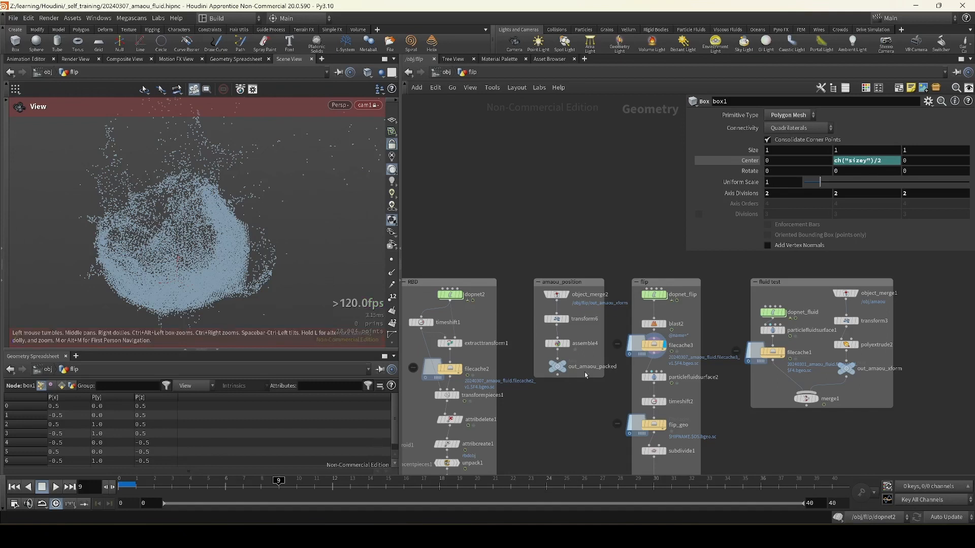
- Display the original box1 geometry, followed by the blast1 result
{"action": "middle_click_drag", "start_coordinate": [577, 404], "coordinate": [760, 365]}
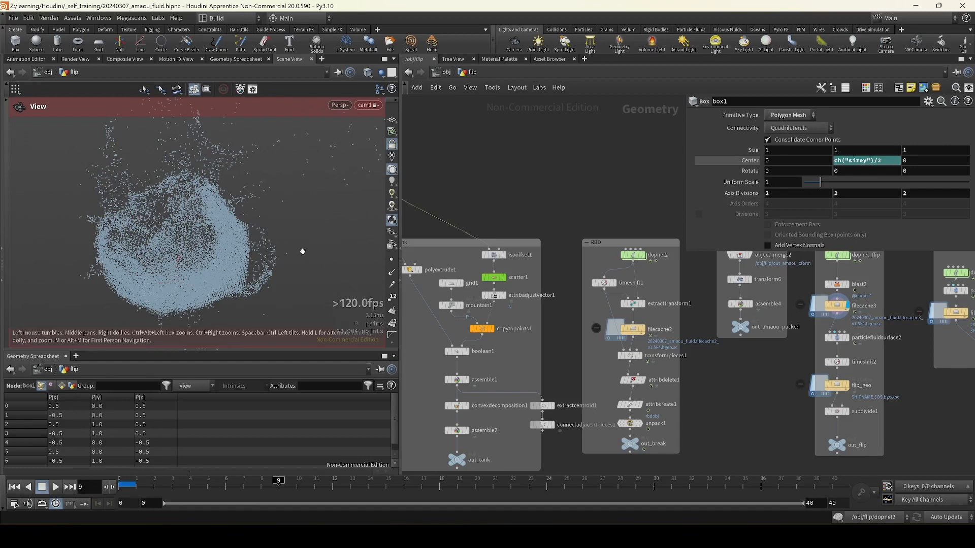
{"action": "middle_click_drag", "start_coordinate": [526, 291], "coordinate": [619, 357]}
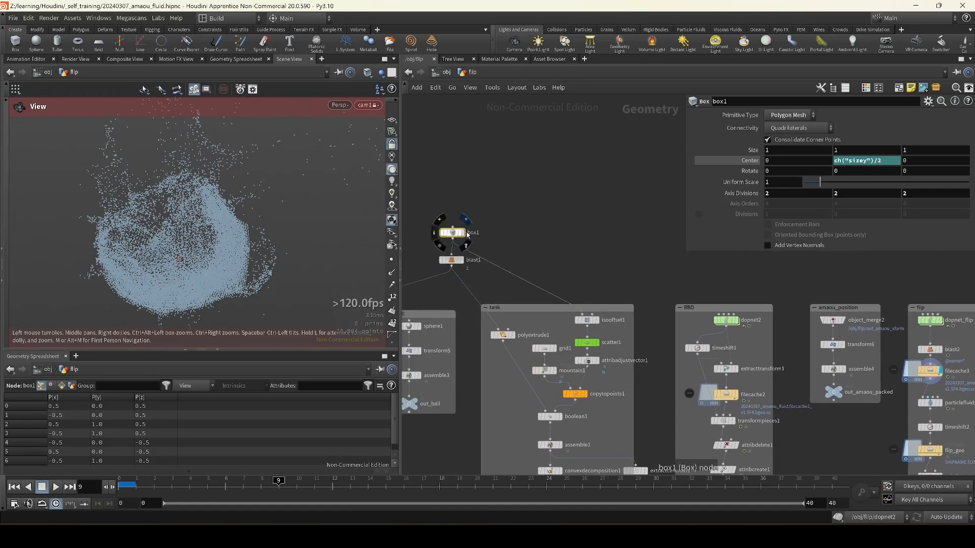
{"action": "left_click", "coordinate": [462, 232]}
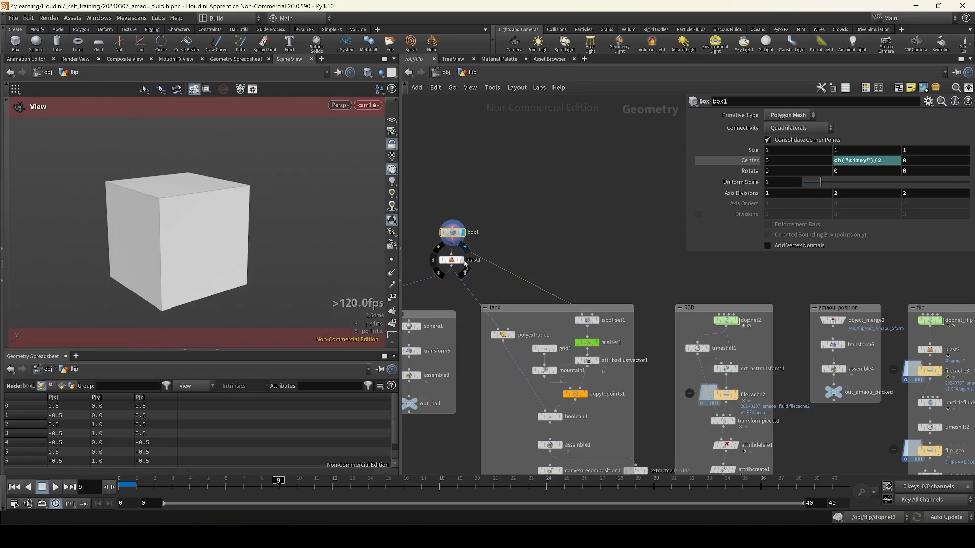
{"action": "left_click", "coordinate": [464, 268]}
- Display polyextrude1 in the tank network and examine the thickened tank walls from above
{"action": "scroll", "coordinate": [546, 319], "scroll_direction": "up", "scroll_amount": 3}
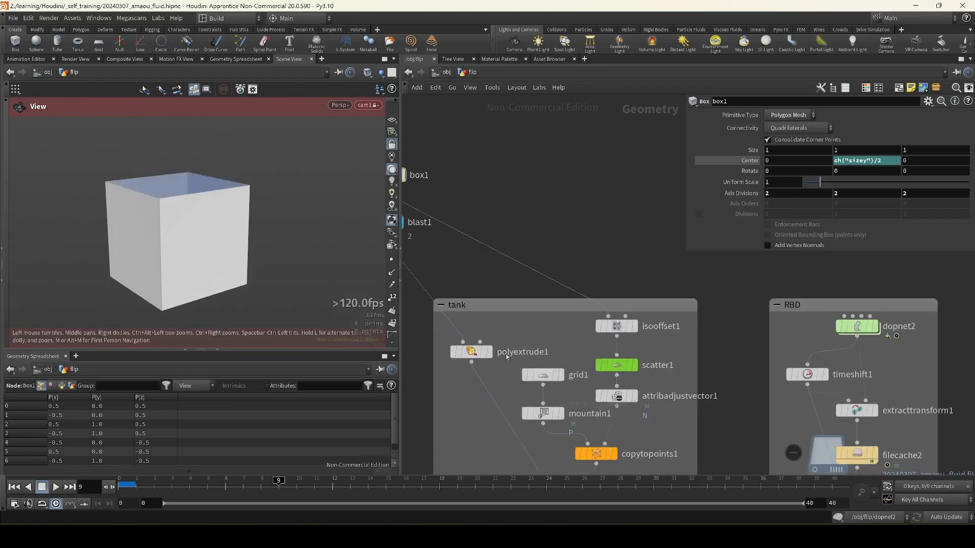
{"action": "left_click", "coordinate": [490, 352]}
{"action": "left_click_drag", "start_coordinate": [181, 208], "coordinate": [196, 242]}
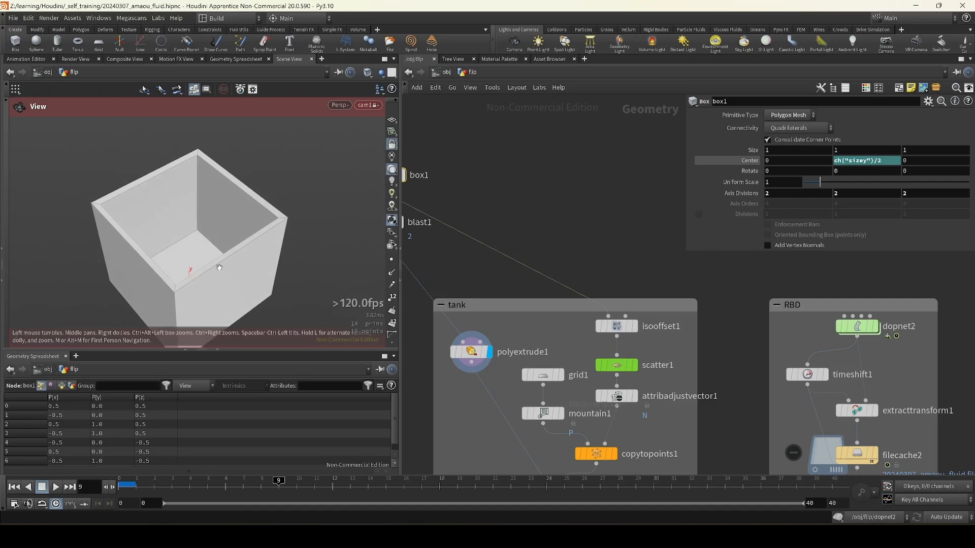
{"action": "left_click_drag", "start_coordinate": [277, 307], "coordinate": [188, 244]}
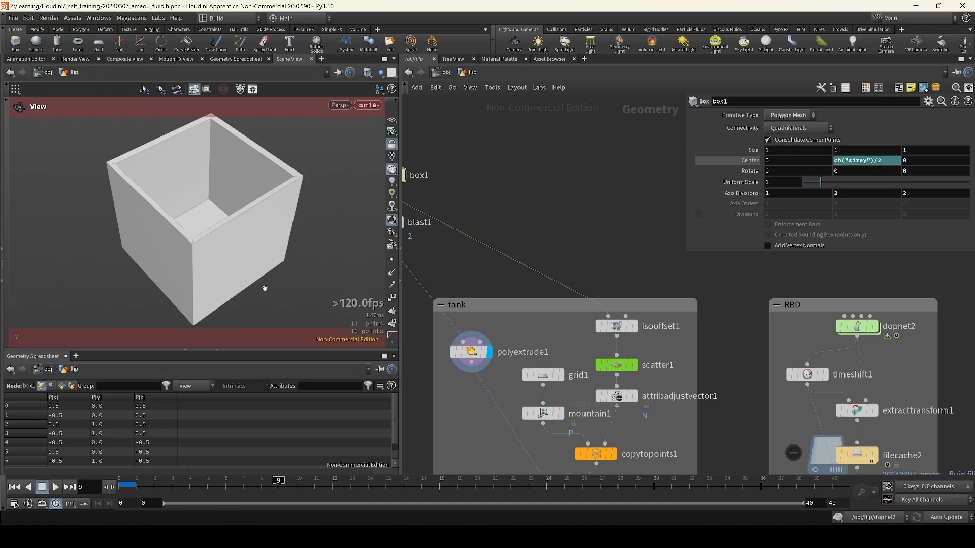
- Display the isooffset1 volume in the tank network, followed by the points from scatter1
{"action": "scroll", "coordinate": [480, 300], "scroll_direction": "down", "scroll_amount": 2}
{"action": "middle_click_drag", "start_coordinate": [480, 300], "coordinate": [504, 219]}
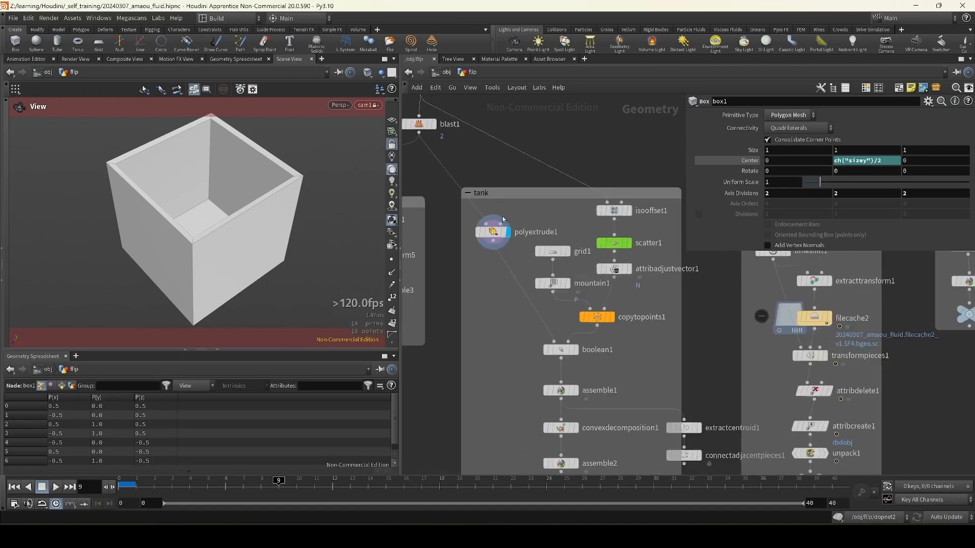
{"action": "mouse_move", "coordinate": [632, 216]}
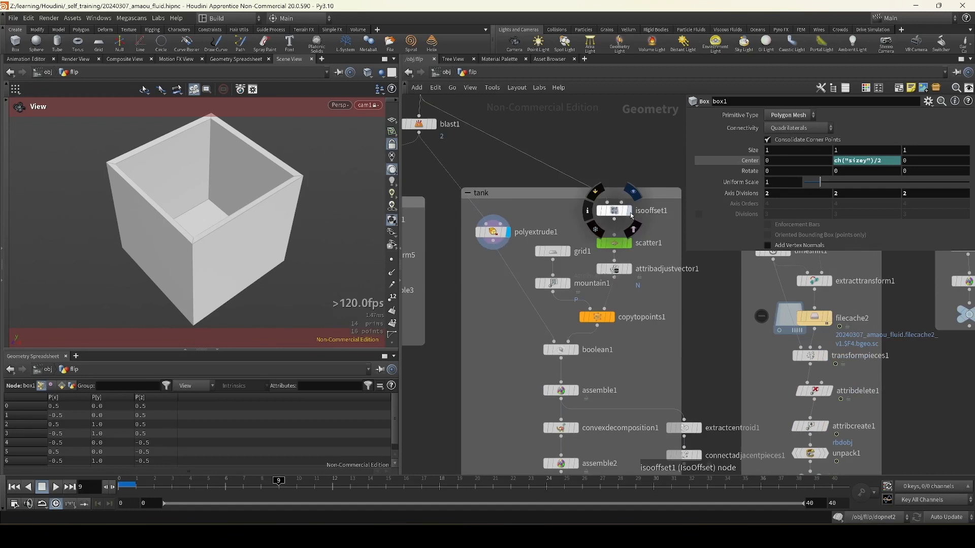
{"action": "left_click", "coordinate": [633, 193]}
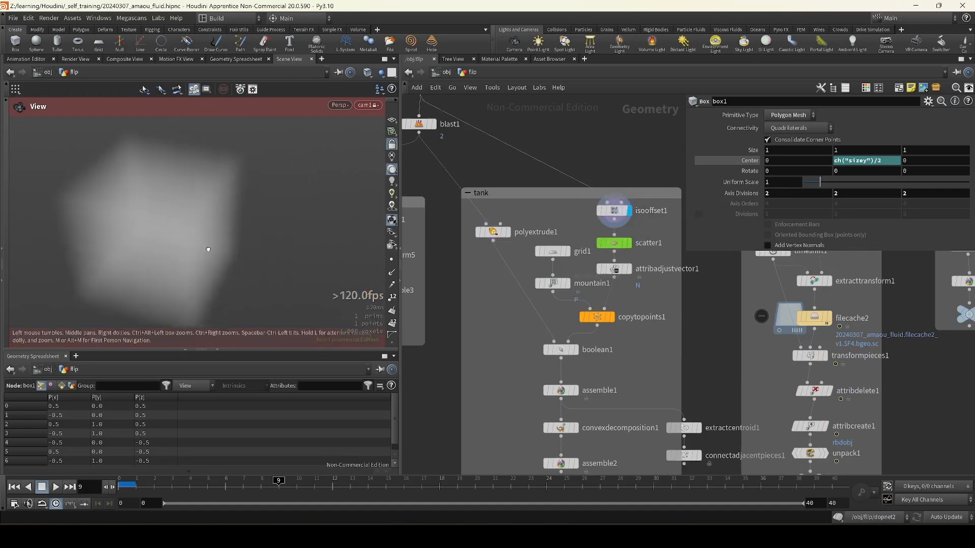
{"action": "left_click_drag", "start_coordinate": [209, 249], "coordinate": [183, 241]}
{"action": "mouse_move", "coordinate": [628, 243]}
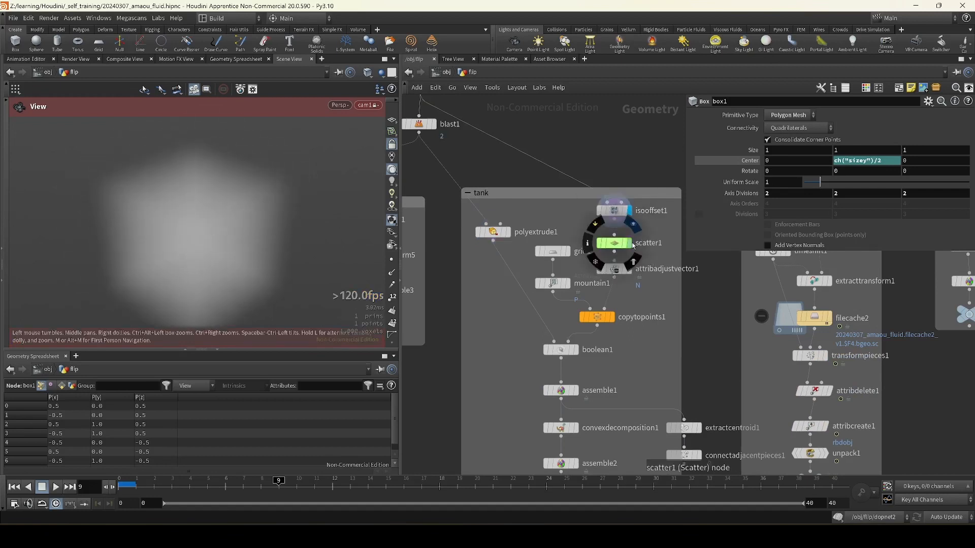
{"action": "left_click", "coordinate": [633, 225]}
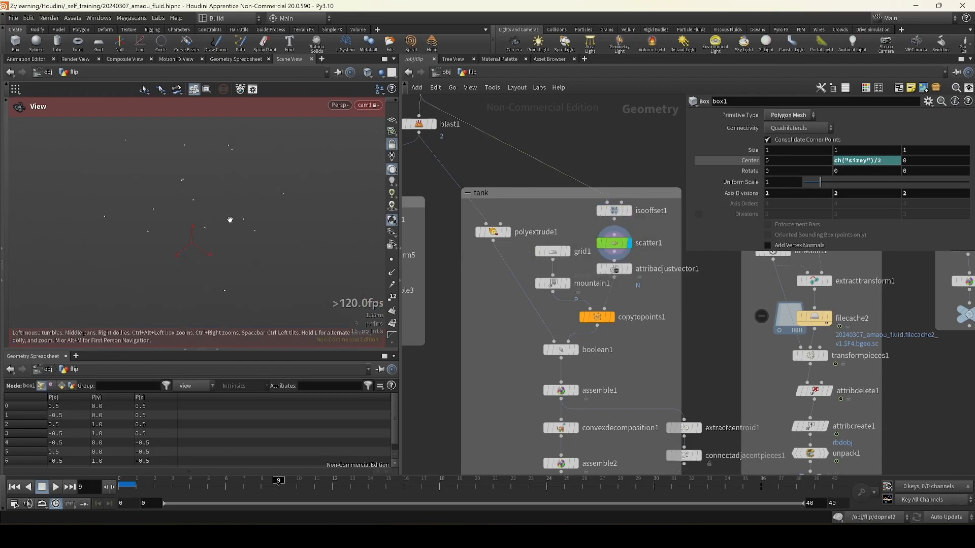
- Overlay the blast1 box as a template on the scatter1 points and examine how the points surround it
{"action": "left_click_drag", "start_coordinate": [230, 220], "coordinate": [302, 238]}
{"action": "left_click_drag", "start_coordinate": [208, 227], "coordinate": [224, 233]}
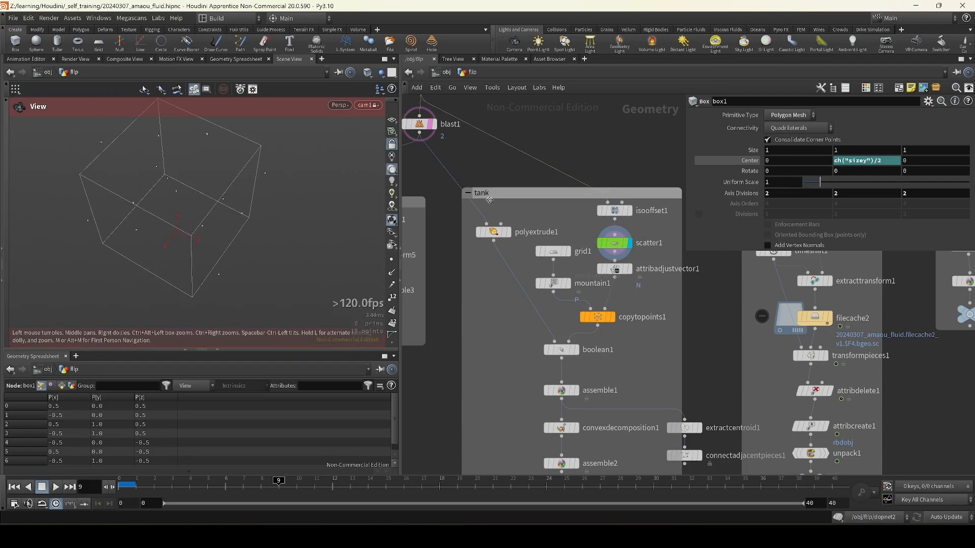
{"action": "middle_click_drag", "start_coordinate": [663, 213], "coordinate": [596, 268]}
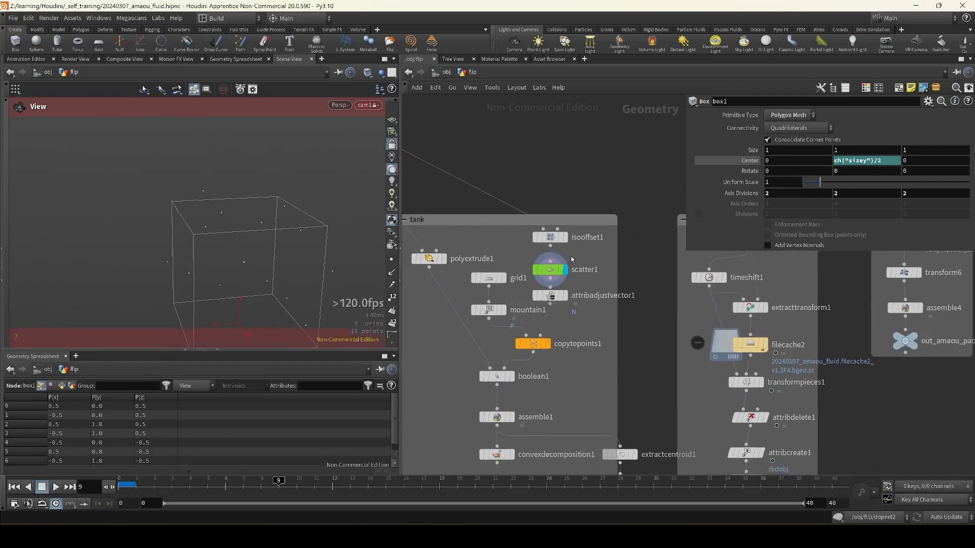
- Display attribadjustvector1 with point normals shown in the viewport and examine the randomized N directions around the box
{"action": "left_click", "coordinate": [549, 298]}
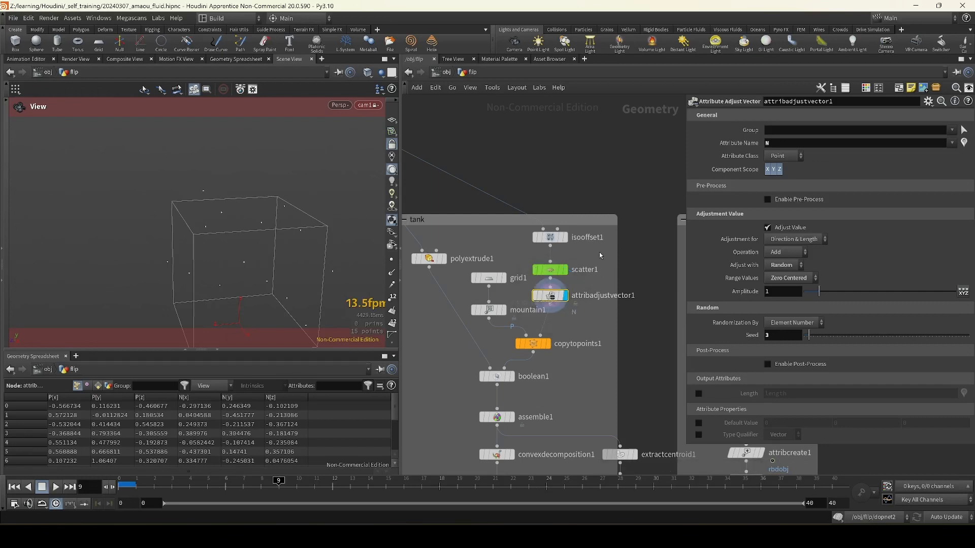
{"action": "left_click_drag", "start_coordinate": [298, 239], "coordinate": [465, 242]}
{"action": "left_click", "coordinate": [392, 272]}
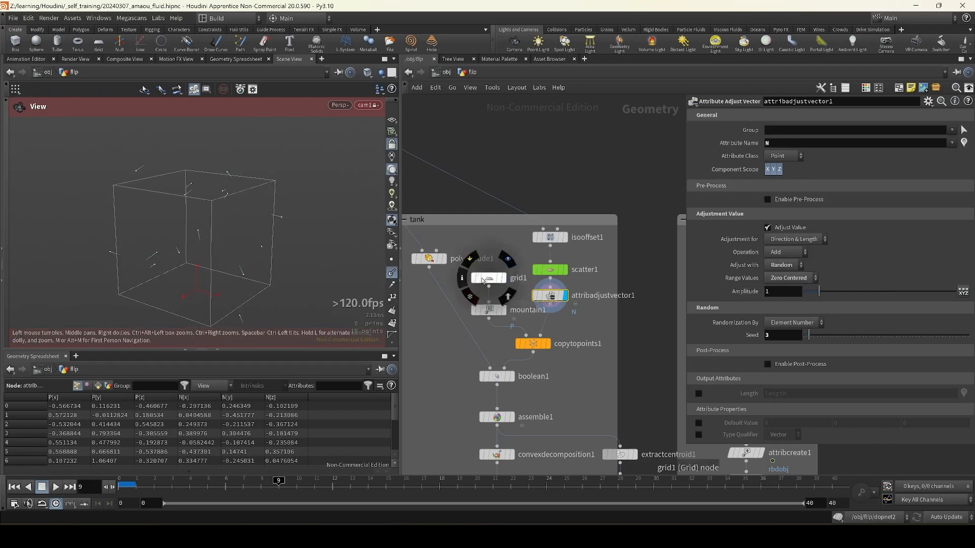
- Display grid1 in the tank network with mountain1 templated over it, and examine the noise settings and displacement
{"action": "middle_click_drag", "start_coordinate": [497, 300], "coordinate": [516, 279]}
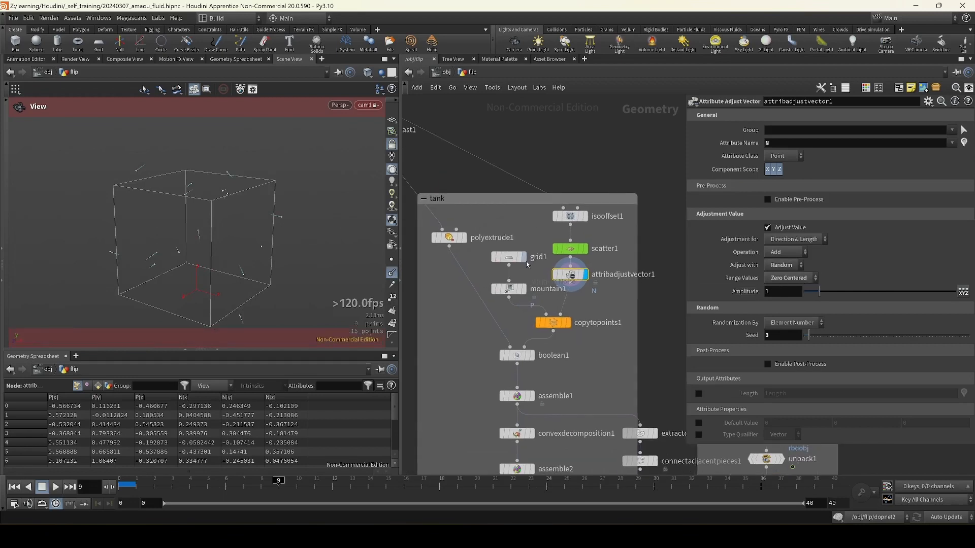
{"action": "left_click", "coordinate": [524, 257]}
{"action": "left_click", "coordinate": [508, 261]}
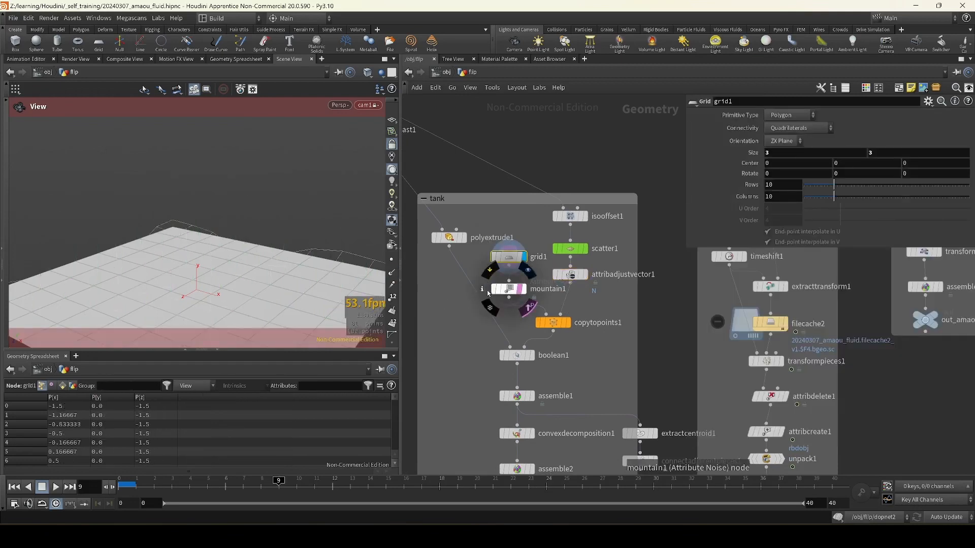
{"action": "left_click", "coordinate": [510, 289]}
{"action": "left_click_drag", "start_coordinate": [304, 239], "coordinate": [452, 273]}
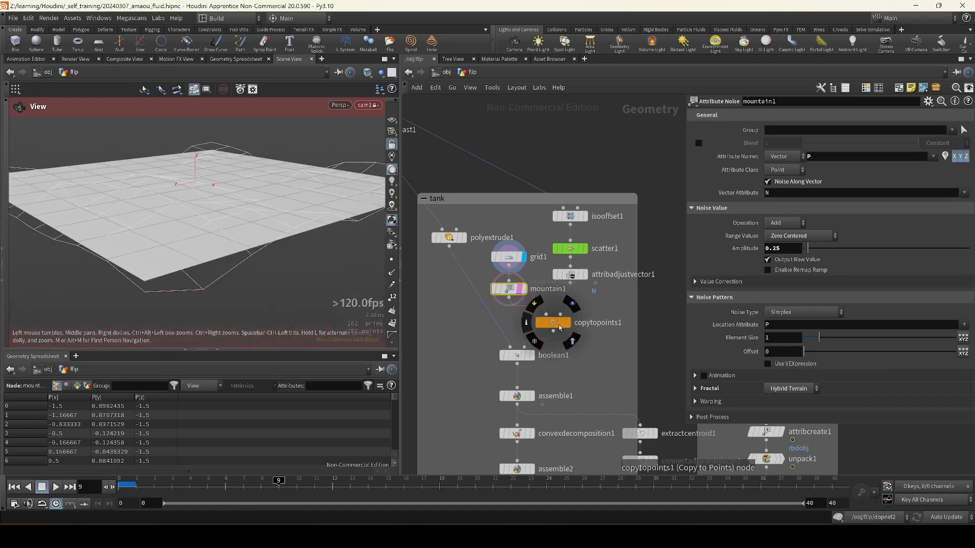
- Display the copied noise grids of copytopoints1, followed by the boolean1 shatter result, and remove the mountain1 template
{"action": "left_click", "coordinate": [565, 323]}
{"action": "left_click_drag", "start_coordinate": [230, 193], "coordinate": [303, 250]}
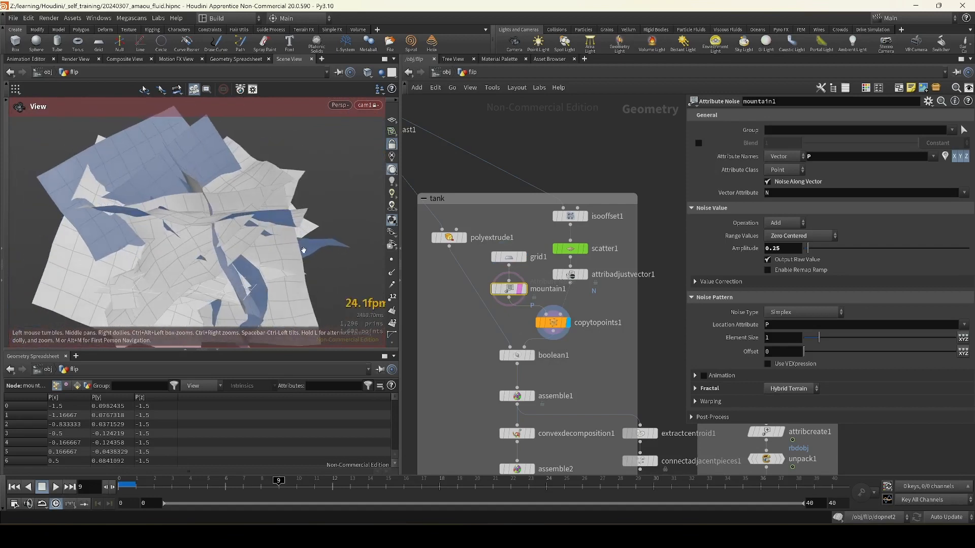
{"action": "left_click", "coordinate": [531, 356]}
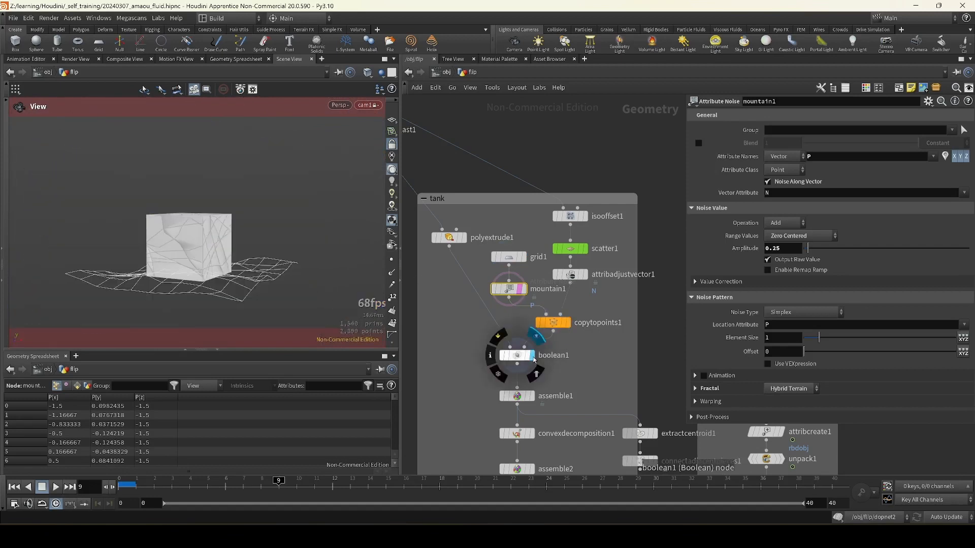
{"action": "left_click", "coordinate": [508, 348]}
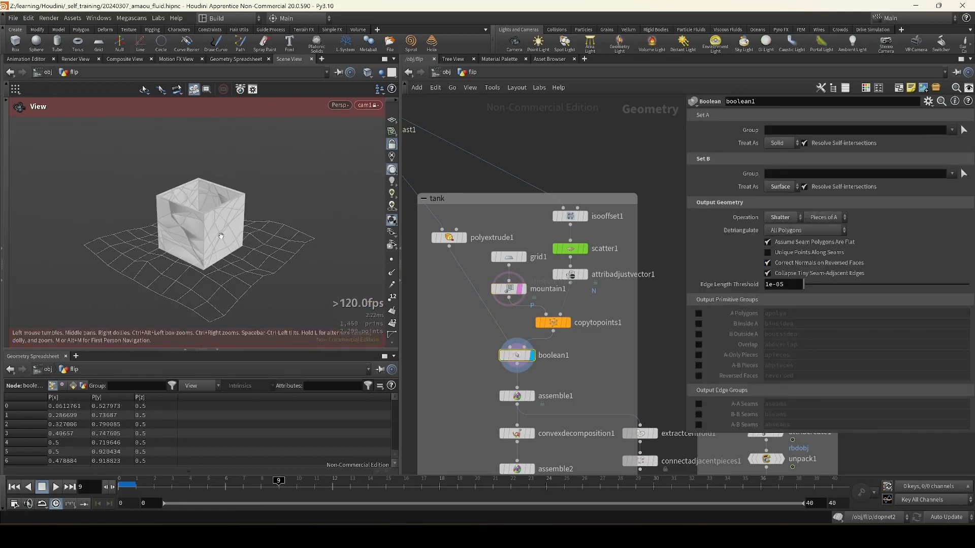
{"action": "left_click_drag", "start_coordinate": [266, 219], "coordinate": [209, 220]}
{"action": "left_click", "coordinate": [519, 288]}
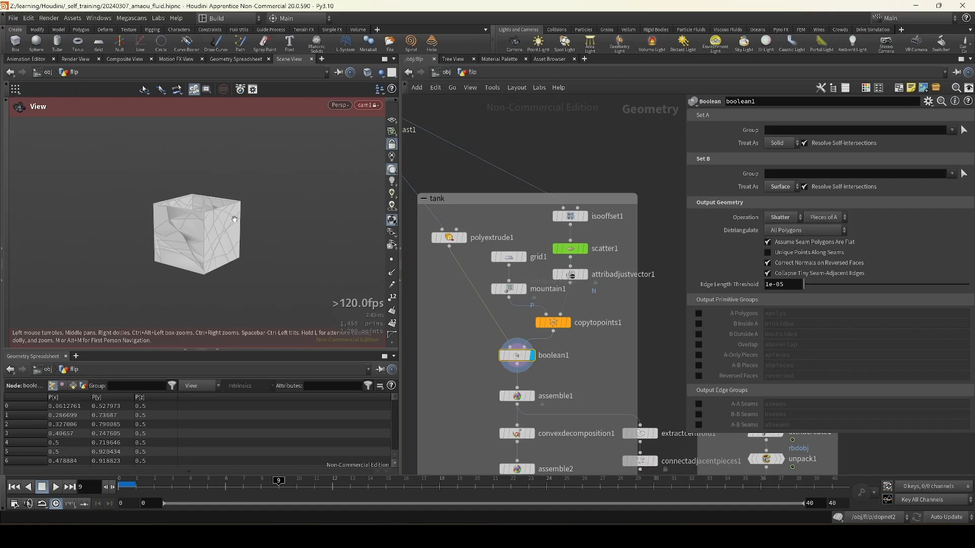
- Examine the uneven fracture lines on the boolean1 tank walls up close, from the side and from above
{"action": "right_click_drag", "start_coordinate": [234, 219], "coordinate": [211, 261]}
{"action": "left_click_drag", "start_coordinate": [210, 243], "coordinate": [213, 269]}
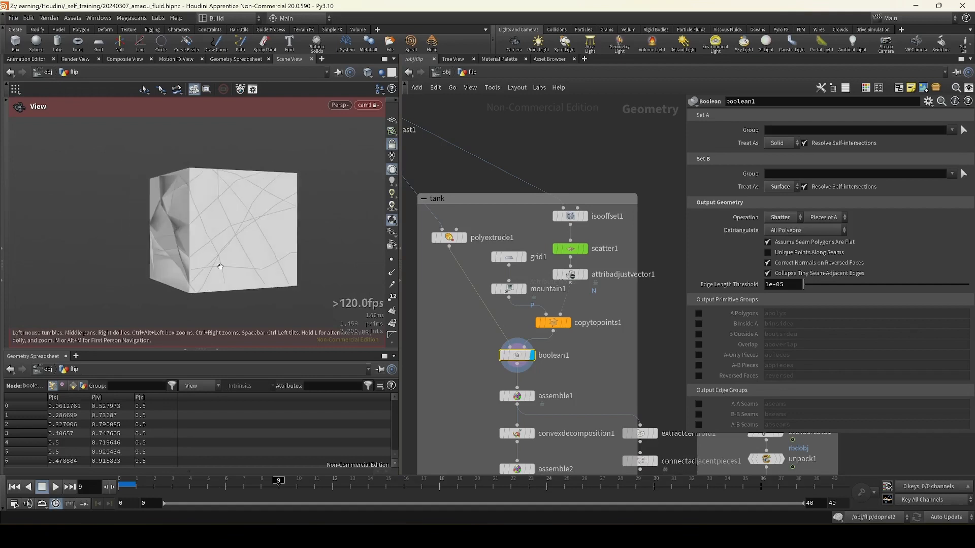
{"action": "left_click_drag", "start_coordinate": [236, 237], "coordinate": [309, 249]}
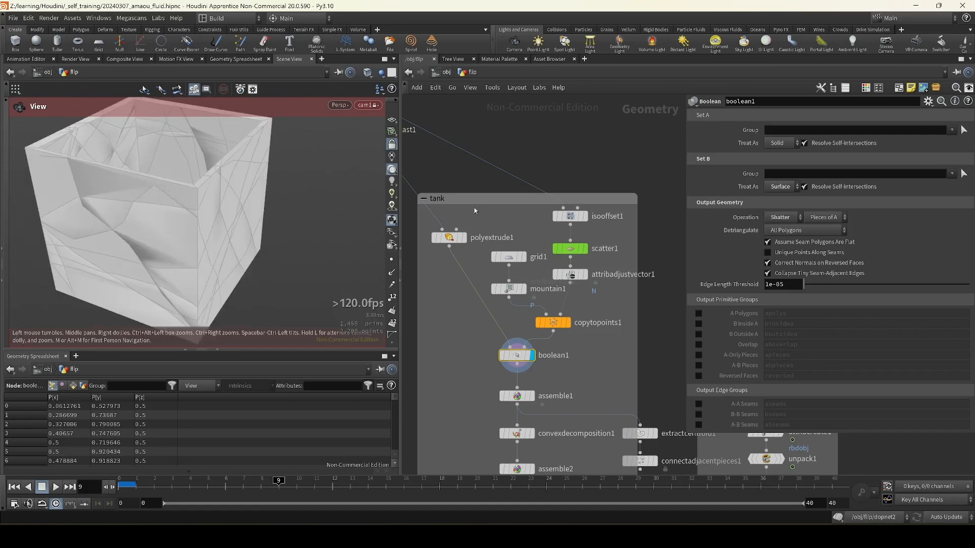
- Add an RBD Material Fracture node in the empty area above the tank network
{"action": "key", "text": "Tab"}
{"action": "type", "text": "rbdm"}
{"action": "key", "text": "Return"}
{"action": "left_click", "coordinate": [554, 164]}
{"action": "middle_click_drag", "start_coordinate": [577, 132], "coordinate": [551, 216]}
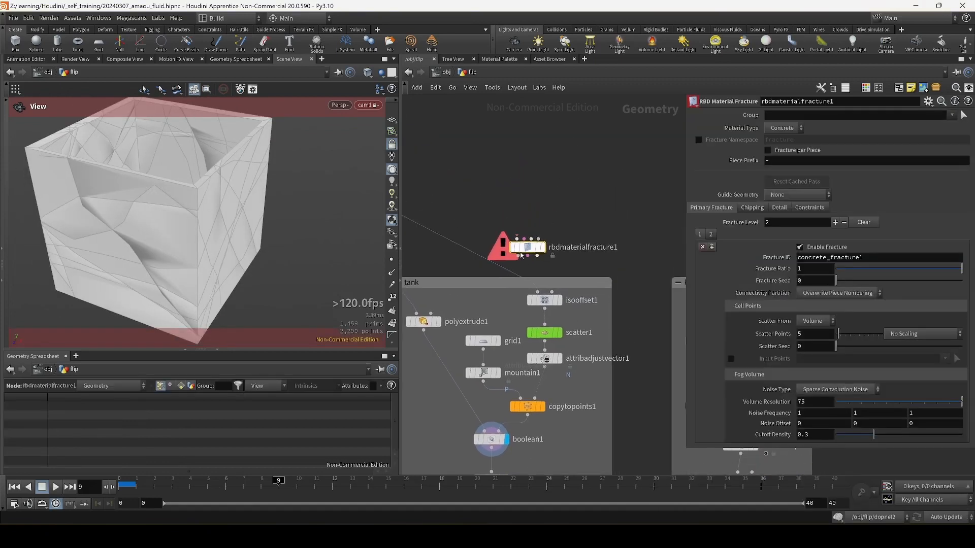
{"action": "mouse_move", "coordinate": [531, 249]}
{"action": "left_click_drag", "start_coordinate": [529, 249], "coordinate": [551, 233]}
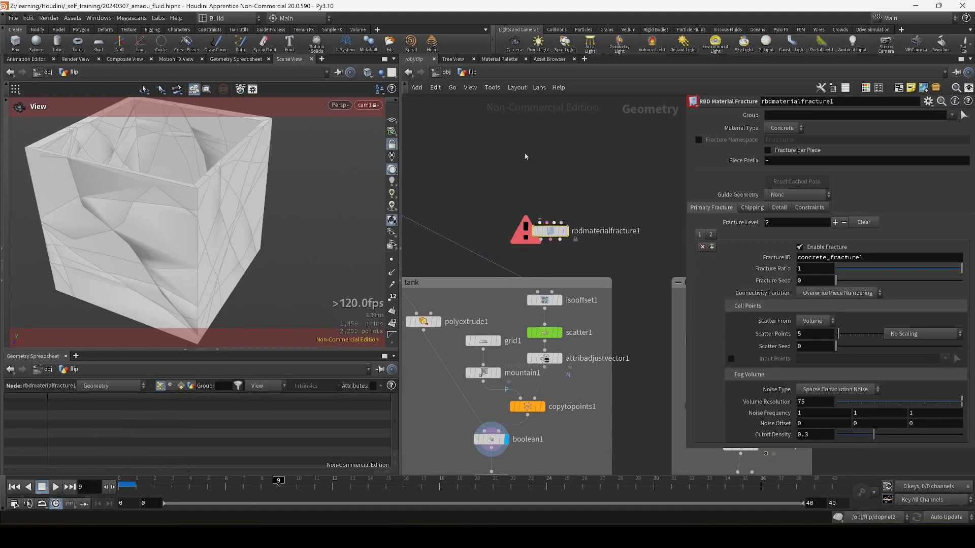
- Connect box1 to the RBD Material Fracture node, display it and examine the concrete-fractured pieces
{"action": "scroll", "coordinate": [559, 211], "scroll_direction": "down", "scroll_amount": 5}
{"action": "left_click_drag", "start_coordinate": [473, 208], "coordinate": [561, 219]}
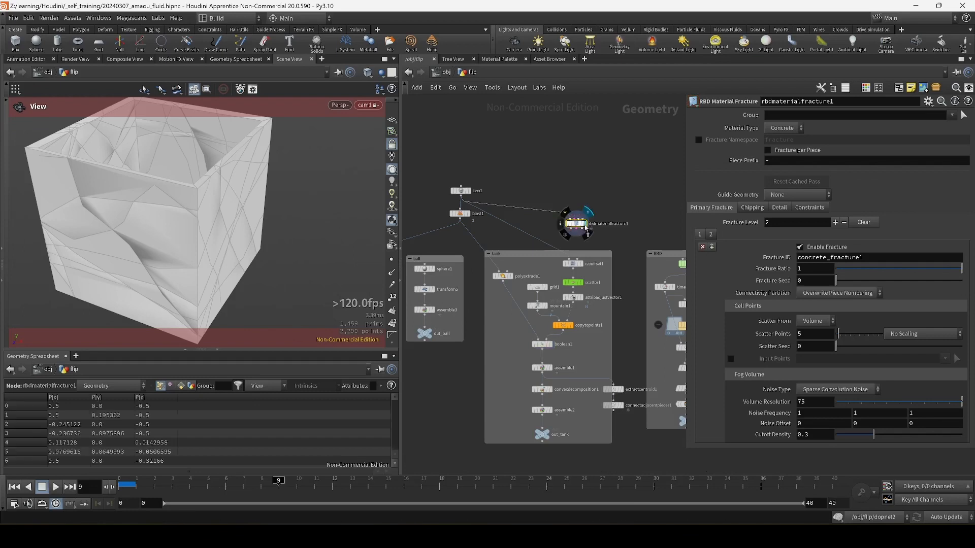
{"action": "left_click_drag", "start_coordinate": [211, 195], "coordinate": [330, 205]}
{"action": "scroll", "coordinate": [592, 235], "scroll_direction": "up", "scroll_amount": 4}
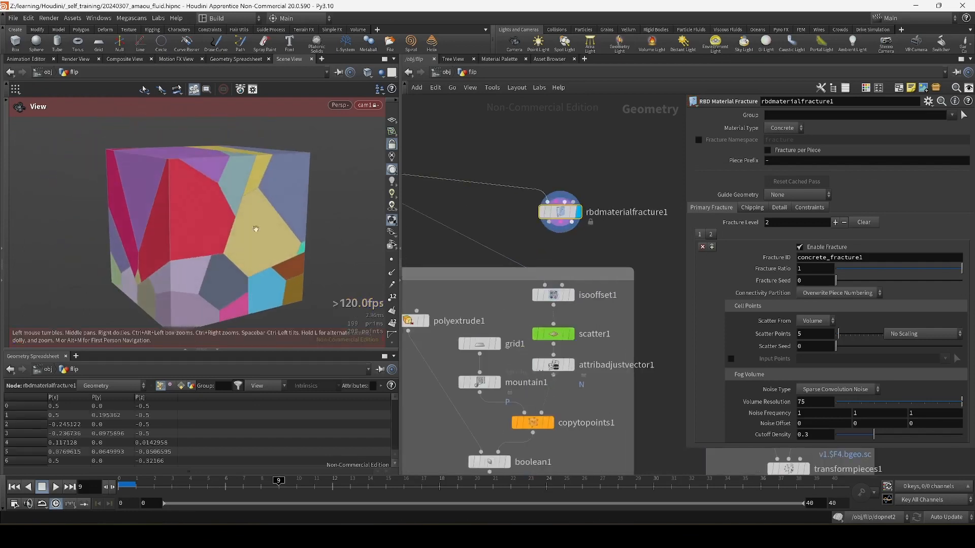
{"action": "left_click_drag", "start_coordinate": [227, 221], "coordinate": [183, 211]}
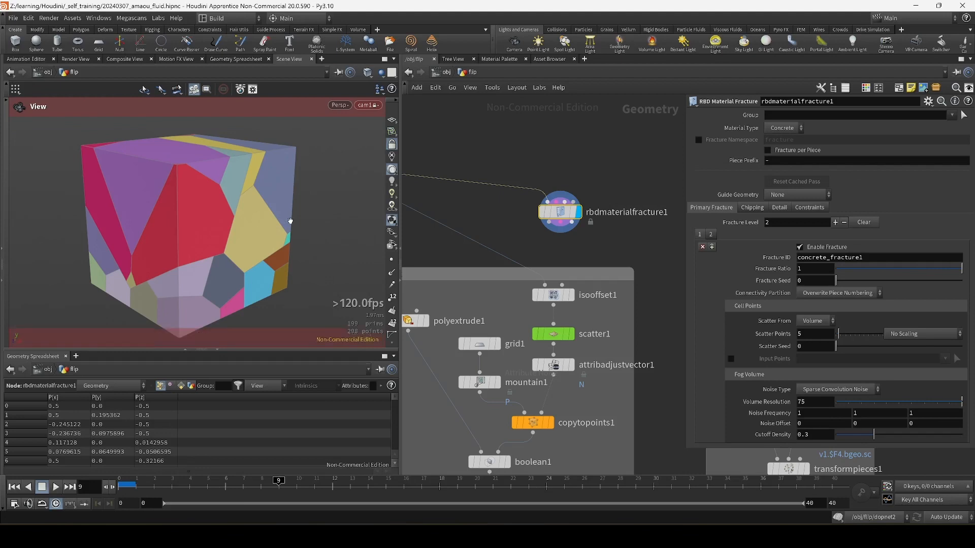
- Reposition the rbdmaterialfracture1 node above the tank and RBD networks, and delete it
{"action": "mouse_move", "coordinate": [556, 220]}
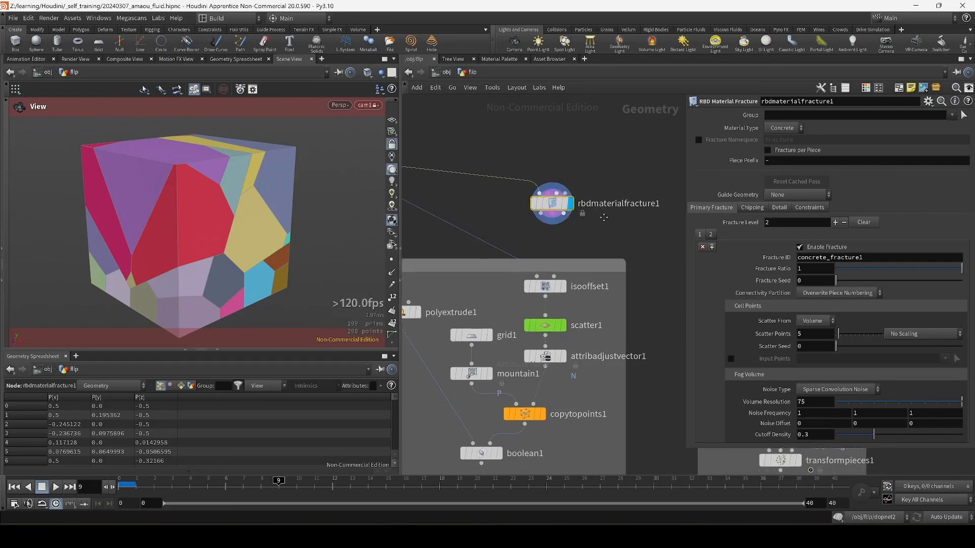
{"action": "left_click_drag", "start_coordinate": [551, 202], "coordinate": [605, 173]}
{"action": "scroll", "coordinate": [619, 224], "scroll_direction": "down", "scroll_amount": 2}
{"action": "scroll", "coordinate": [583, 248], "scroll_direction": "down", "scroll_amount": 3}
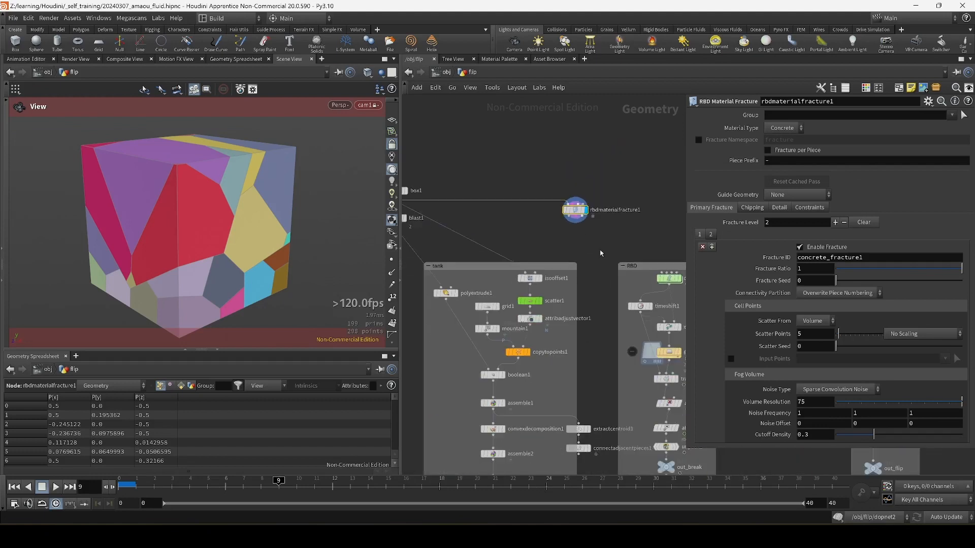
{"action": "mouse_move", "coordinate": [603, 283]}
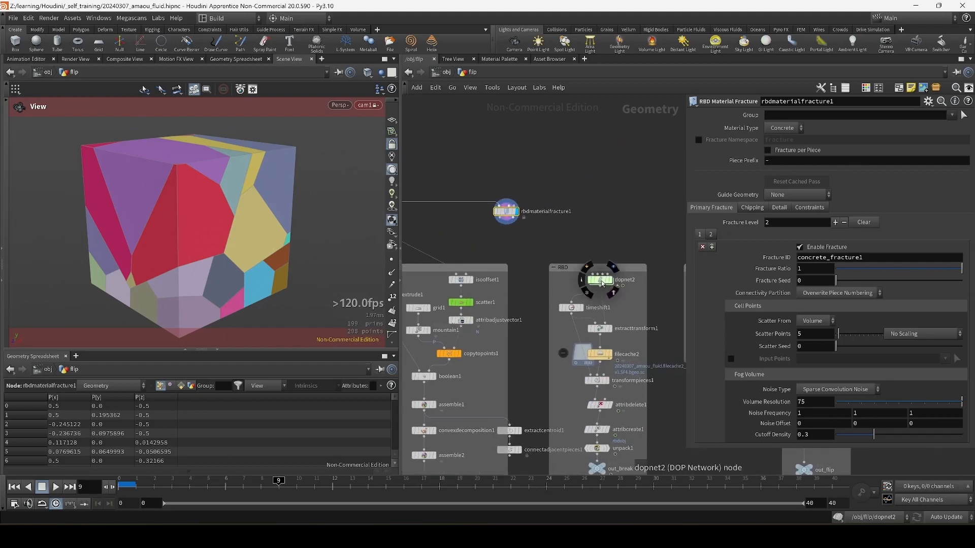
{"action": "scroll", "coordinate": [501, 208], "scroll_direction": "up", "scroll_amount": 4}
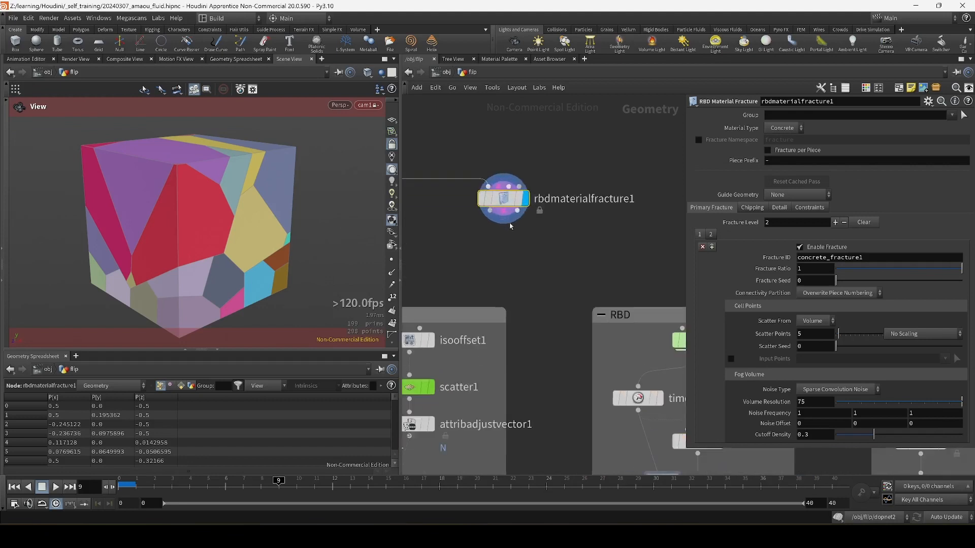
{"action": "left_click_drag", "start_coordinate": [503, 204], "coordinate": [543, 215]}
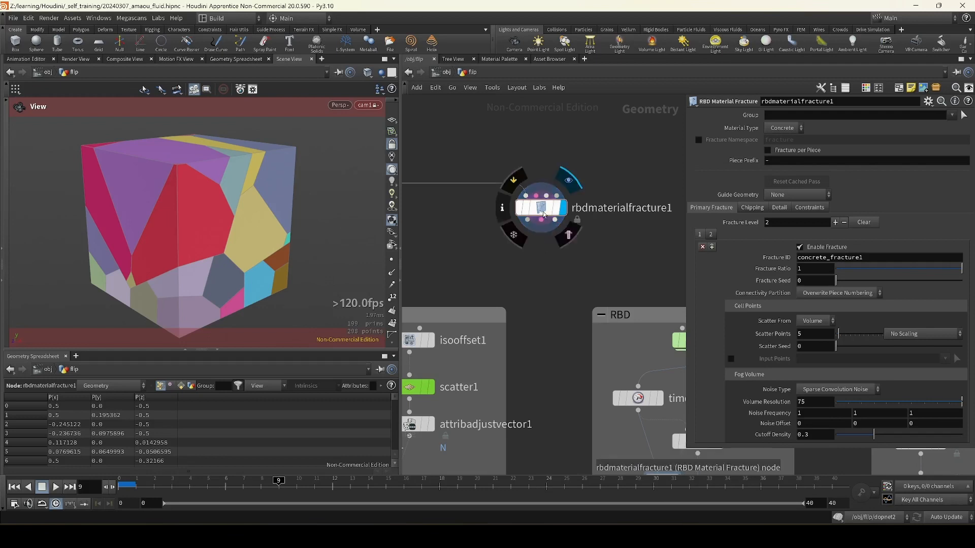
{"action": "mouse_move", "coordinate": [537, 218]}
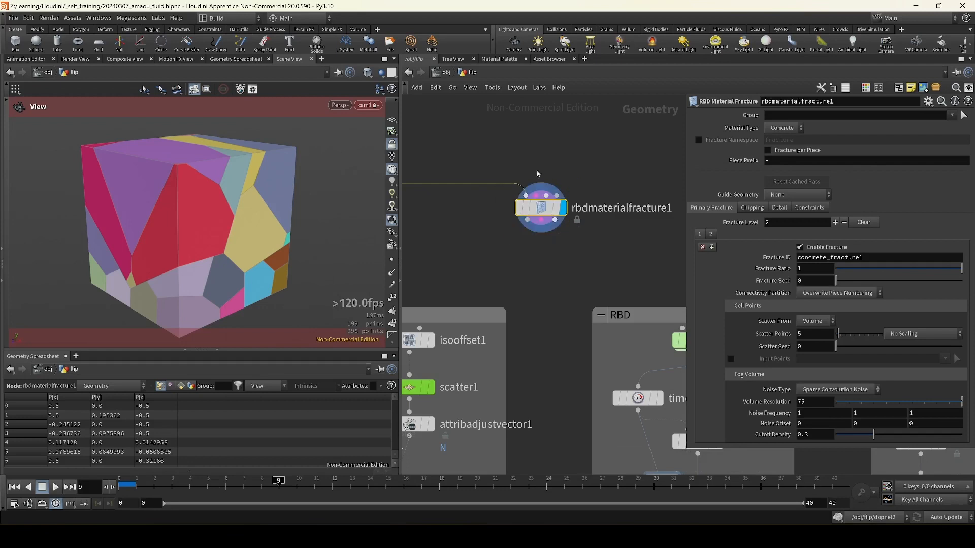
{"action": "left_click_drag", "start_coordinate": [542, 227], "coordinate": [554, 229]}
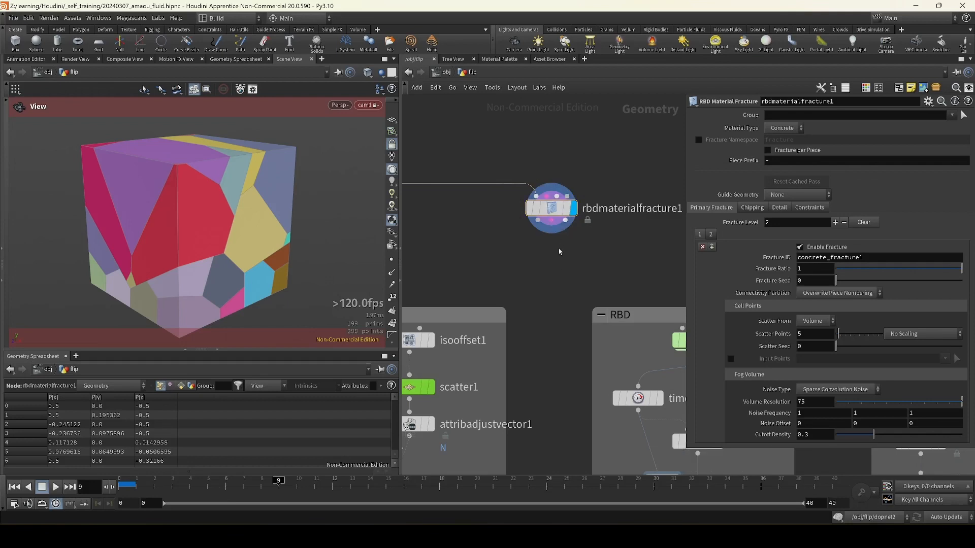
{"action": "scroll", "coordinate": [559, 251], "scroll_direction": "down", "scroll_amount": 5}
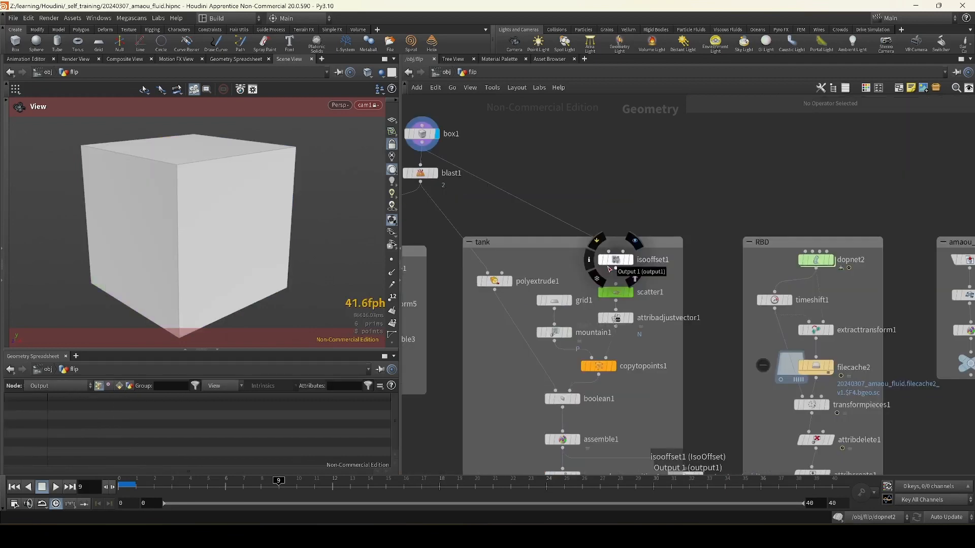
- Add a Voronoi Fracture node in the tank network, fed by box1 and the scattered points, and display it
{"action": "scroll", "coordinate": [593, 265], "scroll_direction": "down", "scroll_amount": 3}
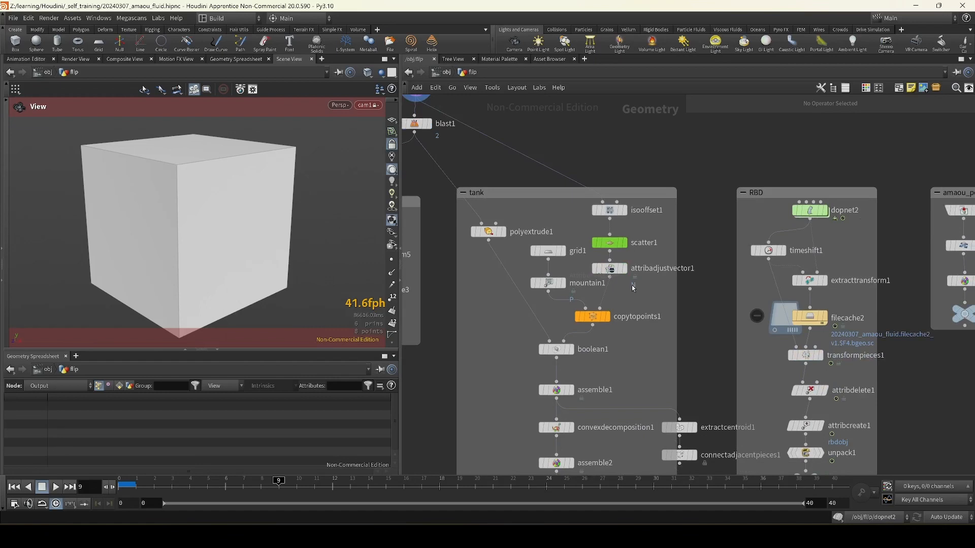
{"action": "scroll", "coordinate": [634, 263], "scroll_direction": "up", "scroll_amount": 5}
{"action": "key", "text": "Tab"}
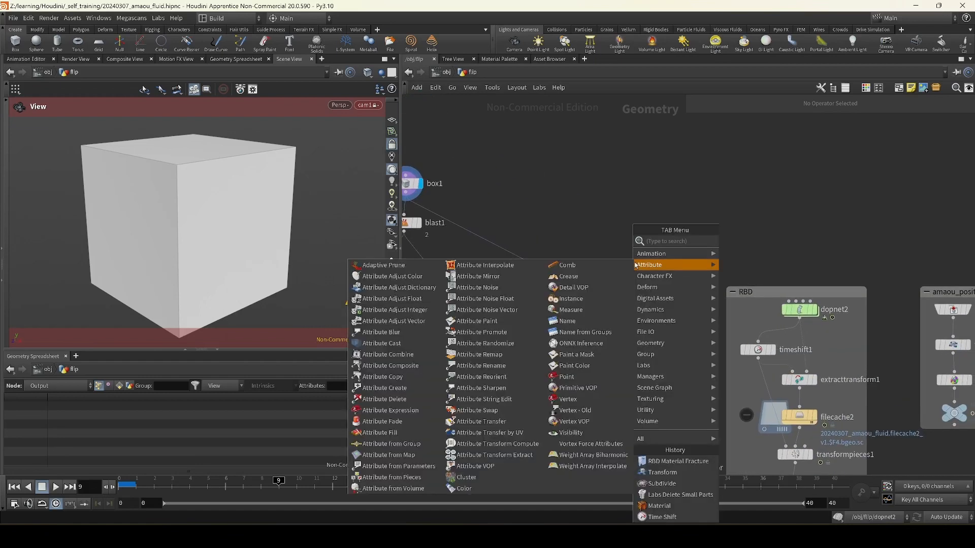
{"action": "type", "text": "voronoi"}
{"action": "key", "text": "Return"}
{"action": "left_click_drag", "start_coordinate": [418, 198], "coordinate": [630, 240]}
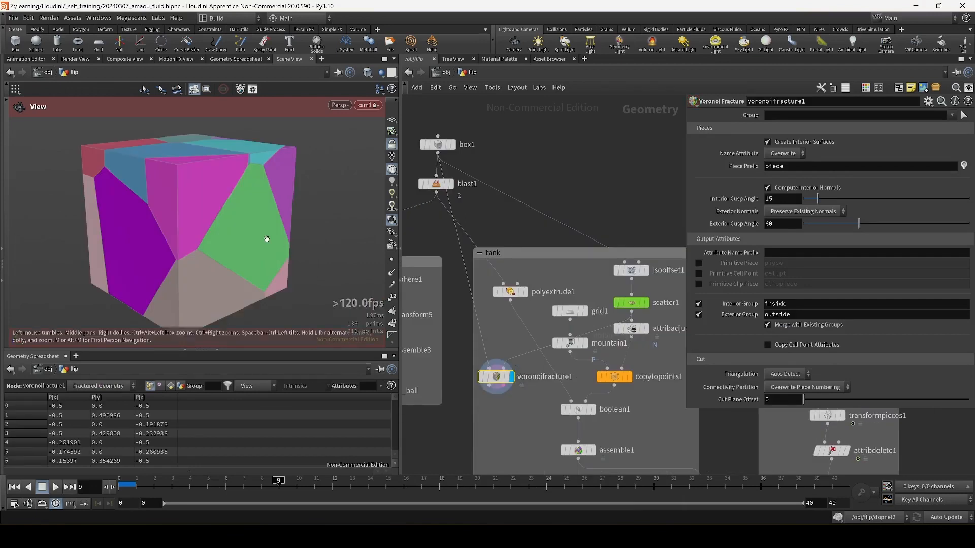
- Examine the Voronoi-fractured box pieces from several angles, and delete the voronoifracture1 node
{"action": "left_click_drag", "start_coordinate": [266, 239], "coordinate": [255, 254]}
{"action": "scroll", "coordinate": [218, 229], "scroll_direction": "down", "scroll_amount": 5}
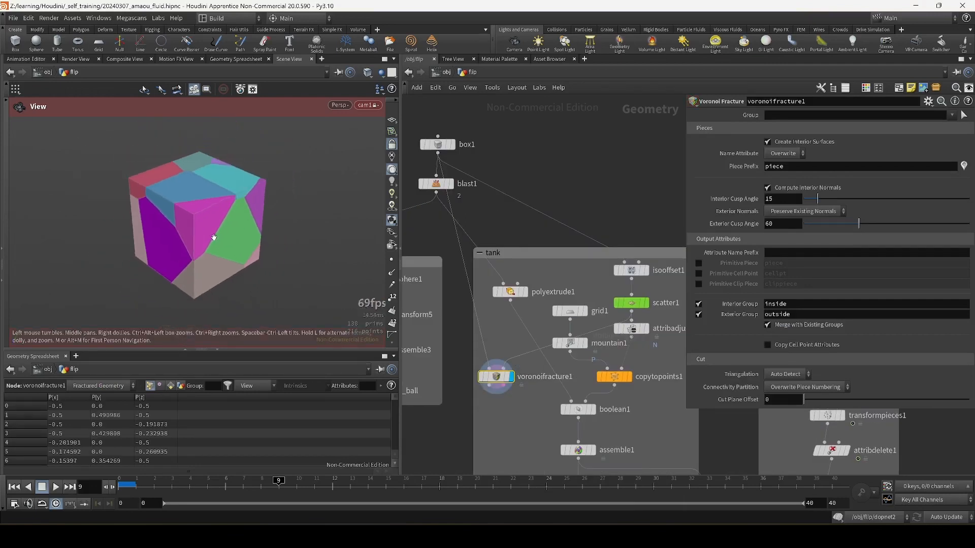
{"action": "left_click_drag", "start_coordinate": [180, 228], "coordinate": [98, 210]}
{"action": "left_click_drag", "start_coordinate": [198, 235], "coordinate": [199, 253]}
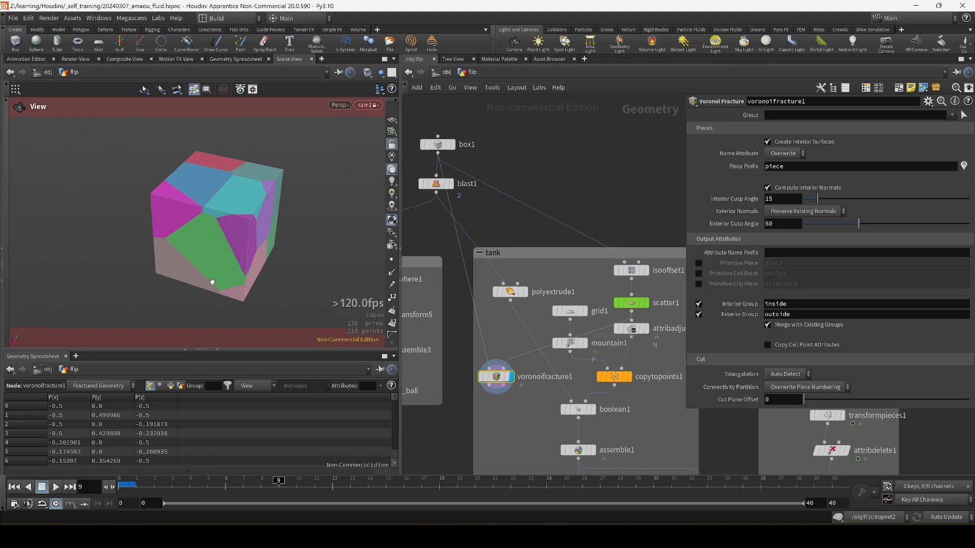
{"action": "key", "text": "Delete"}
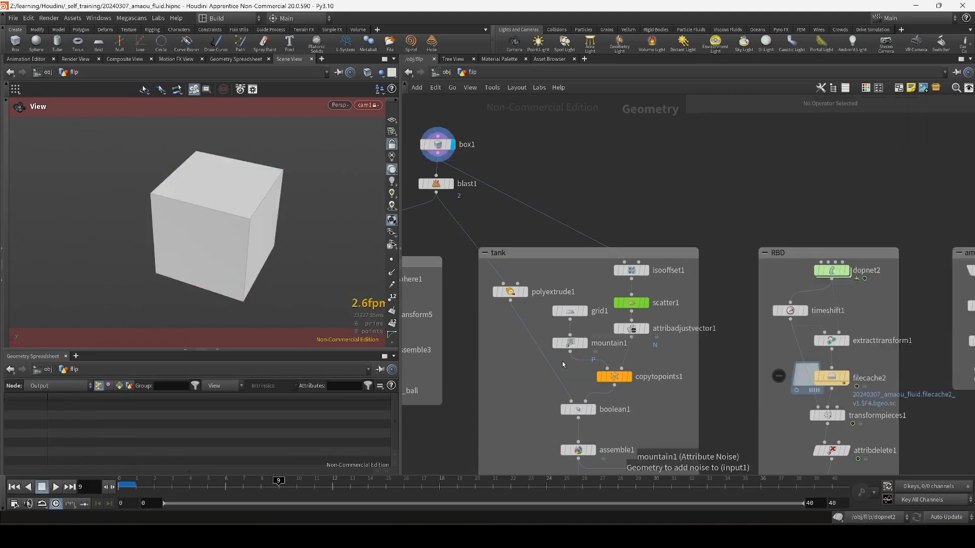
- Display boolean1 in the tank network again and examine the shattered tank from different angles
{"action": "middle_click_drag", "start_coordinate": [563, 365], "coordinate": [539, 330]}
{"action": "left_click", "coordinate": [569, 376]}
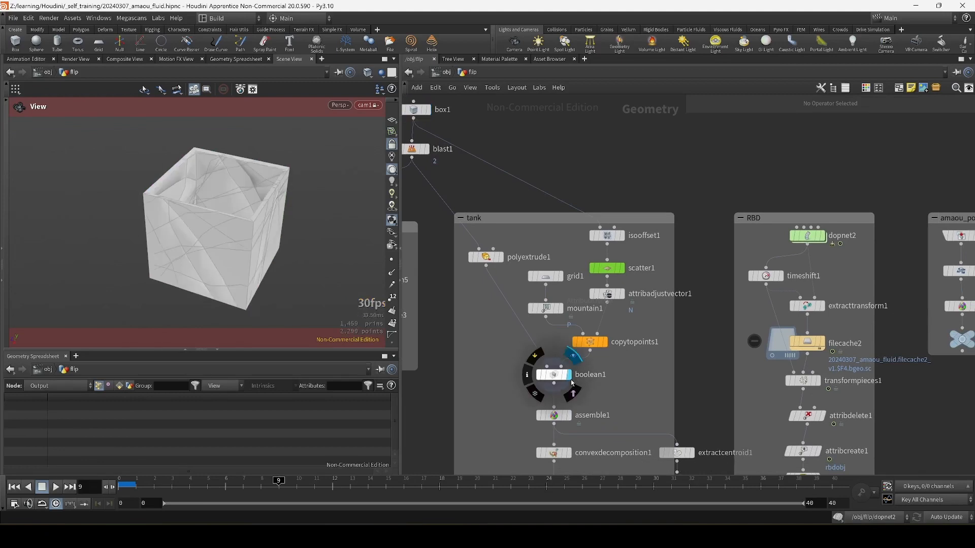
{"action": "left_click_drag", "start_coordinate": [218, 224], "coordinate": [226, 246]}
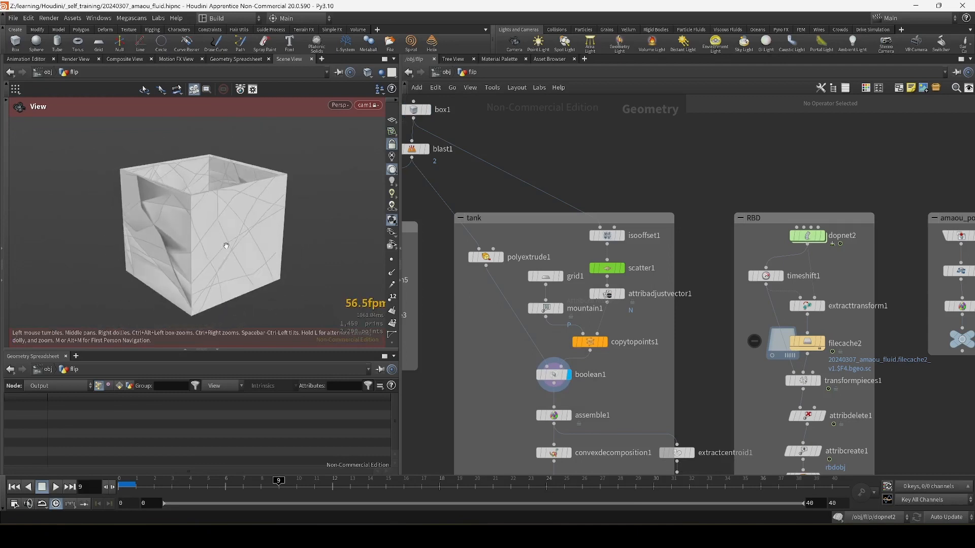
{"action": "middle_click_drag", "start_coordinate": [227, 246], "coordinate": [265, 257]}
- Set scatter1's Force Total Count to 30 and examine the denser fracture on the tank
{"action": "left_click", "coordinate": [607, 268]}
{"action": "key", "text": "p"}
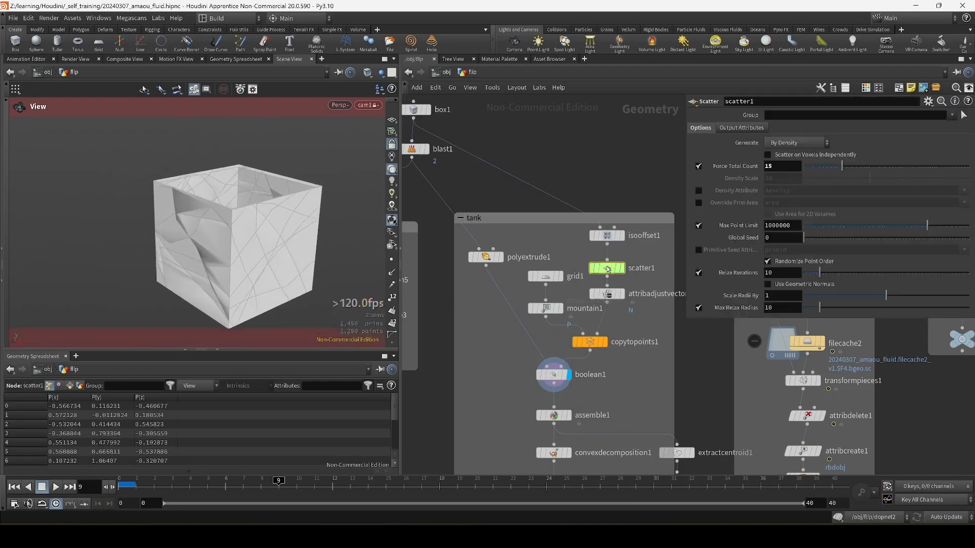
{"action": "double_click", "coordinate": [777, 168]}
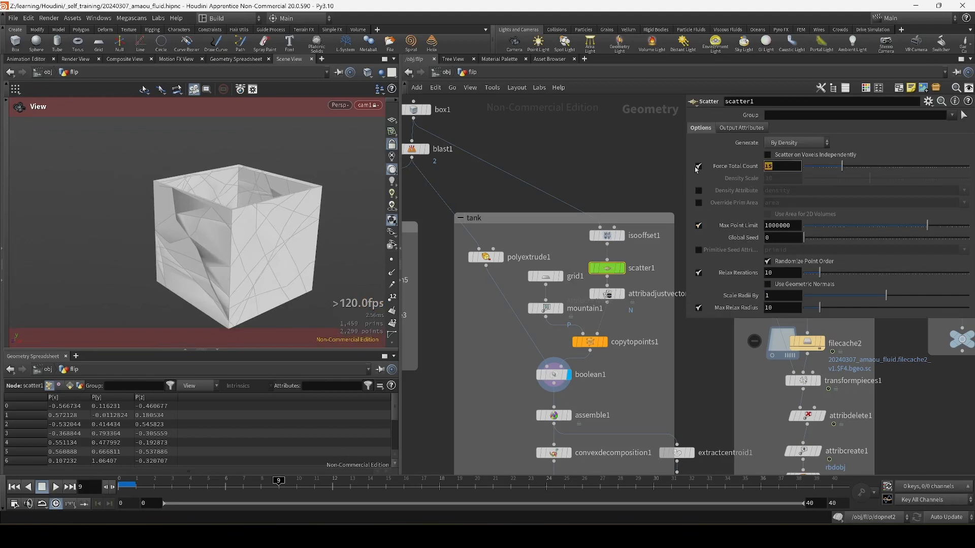
{"action": "type", "text": "30"}
{"action": "key", "text": "Return"}
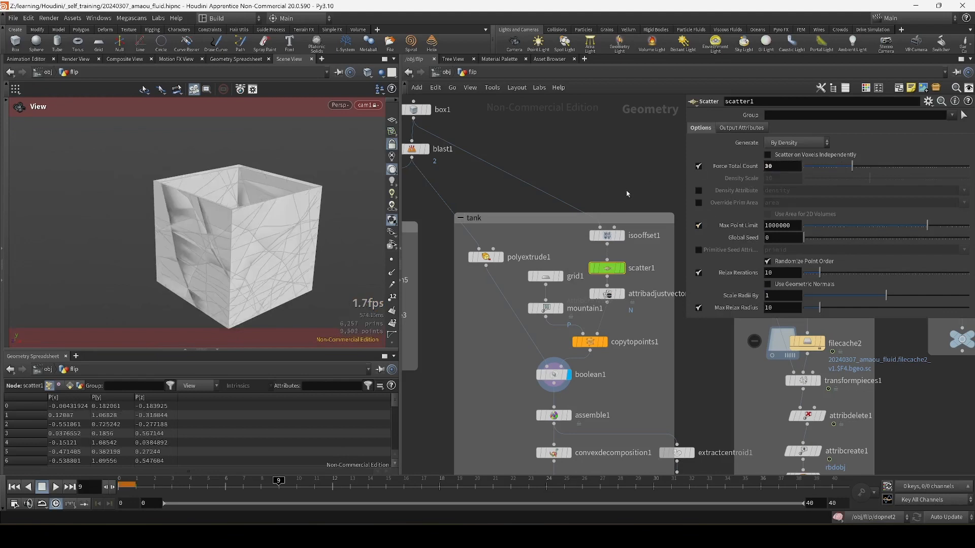
{"action": "left_click_drag", "start_coordinate": [255, 223], "coordinate": [269, 247]}
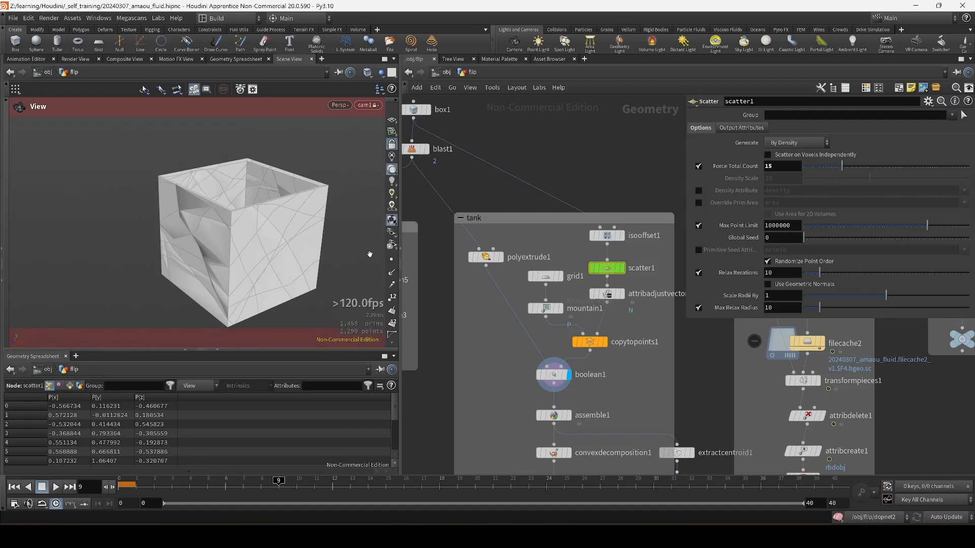
- Display assemble1 in the tank network and show its primitive attributes in the Geometry Spreadsheet
{"action": "scroll", "coordinate": [561, 359], "scroll_direction": "down", "scroll_amount": 3}
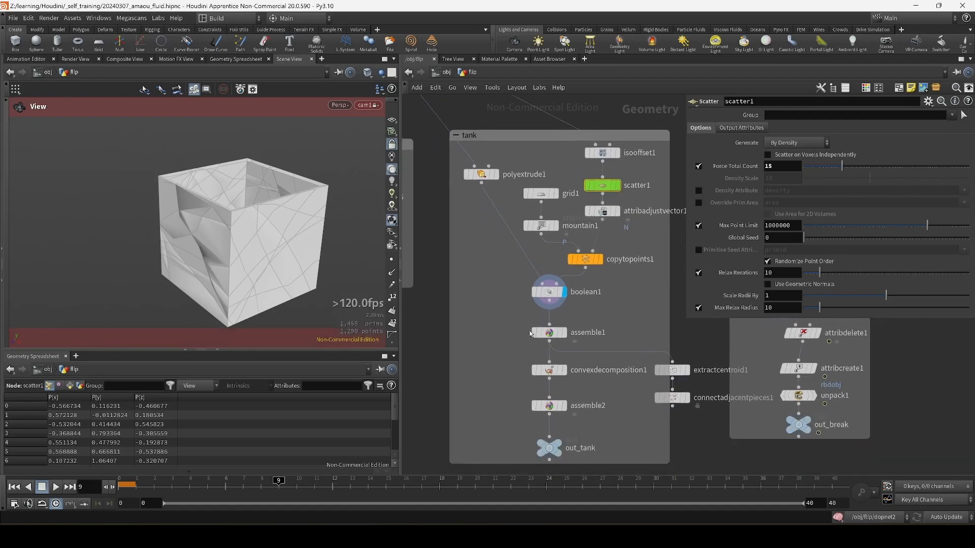
{"action": "left_click", "coordinate": [548, 335]}
{"action": "left_click", "coordinate": [564, 333]}
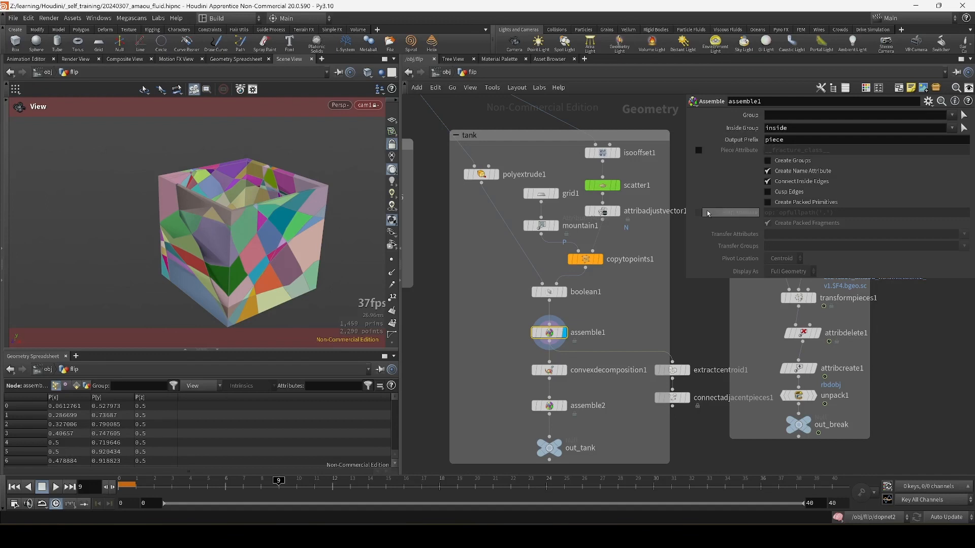
{"action": "left_click", "coordinate": [76, 386]}
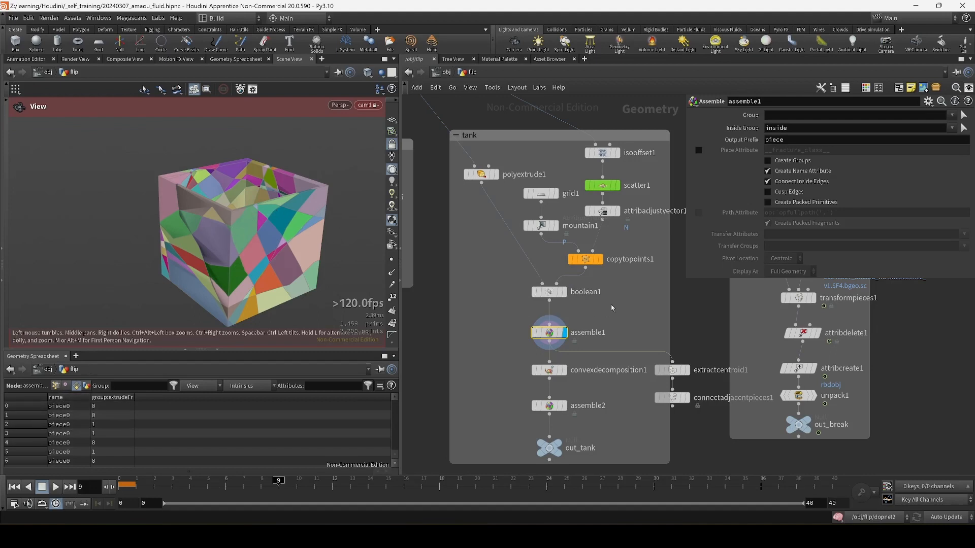
{"action": "middle_click_drag", "start_coordinate": [612, 309], "coordinate": [609, 291]}
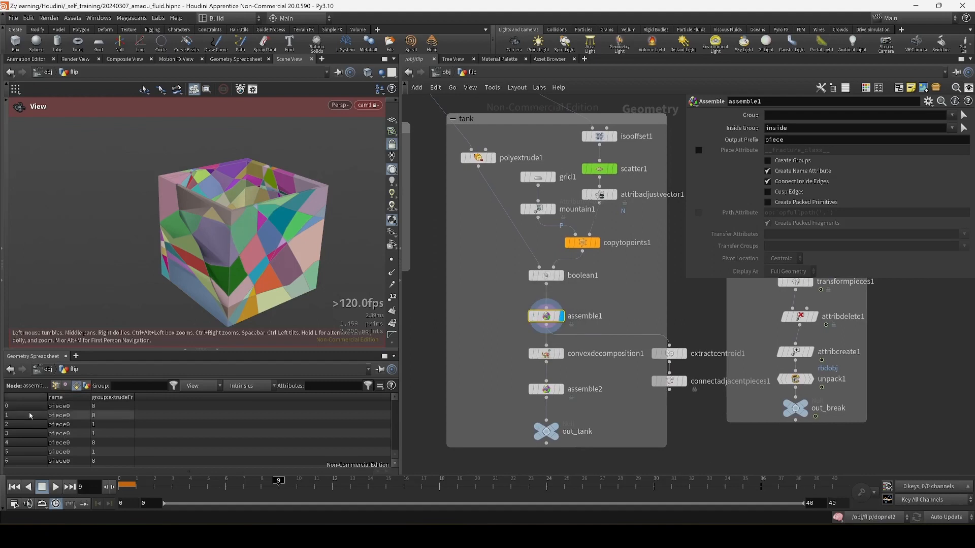
{"action": "middle_click_drag", "start_coordinate": [594, 382], "coordinate": [588, 349]}
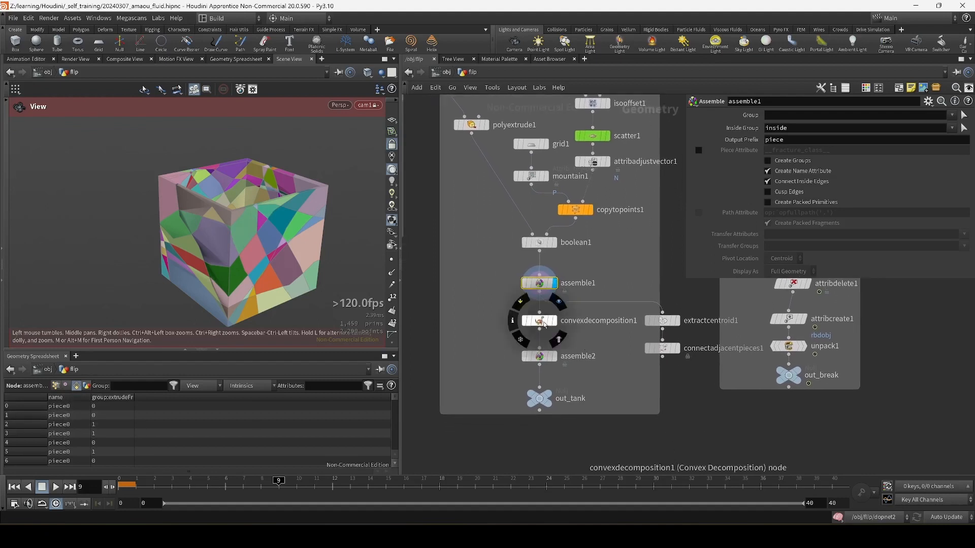
- Review the settings of convexdecomposition1 and assemble2 in the tank network
{"action": "left_click", "coordinate": [540, 321]}
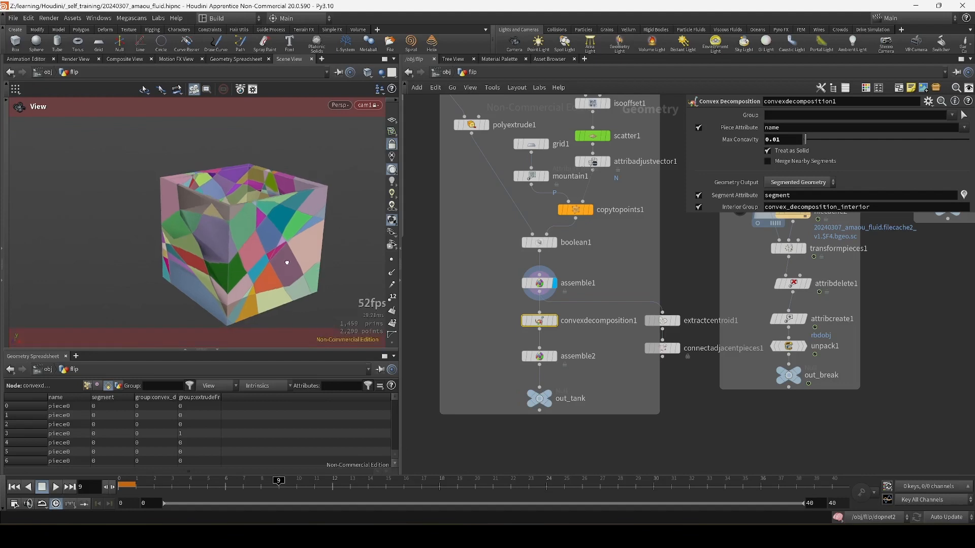
{"action": "middle_click_drag", "start_coordinate": [288, 266], "coordinate": [260, 250]}
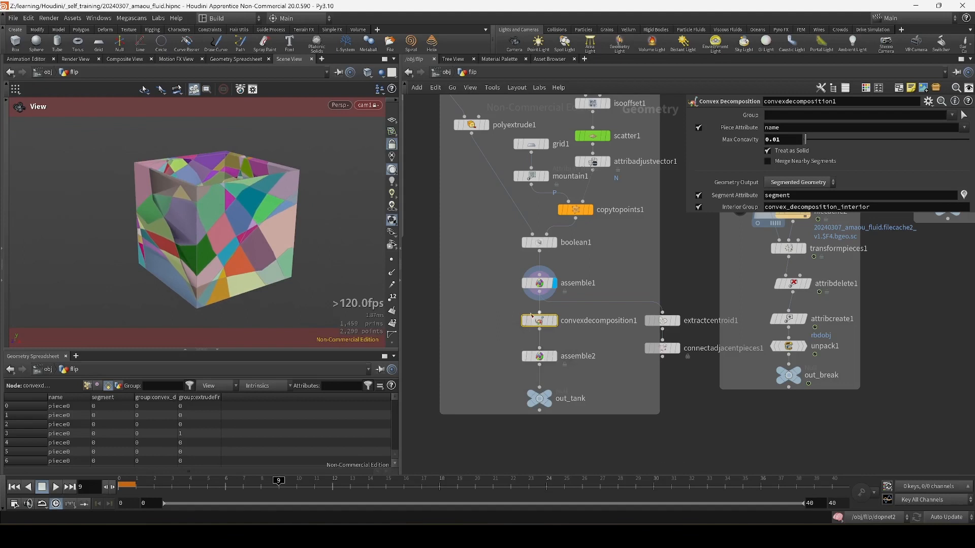
{"action": "mouse_move", "coordinate": [540, 326]}
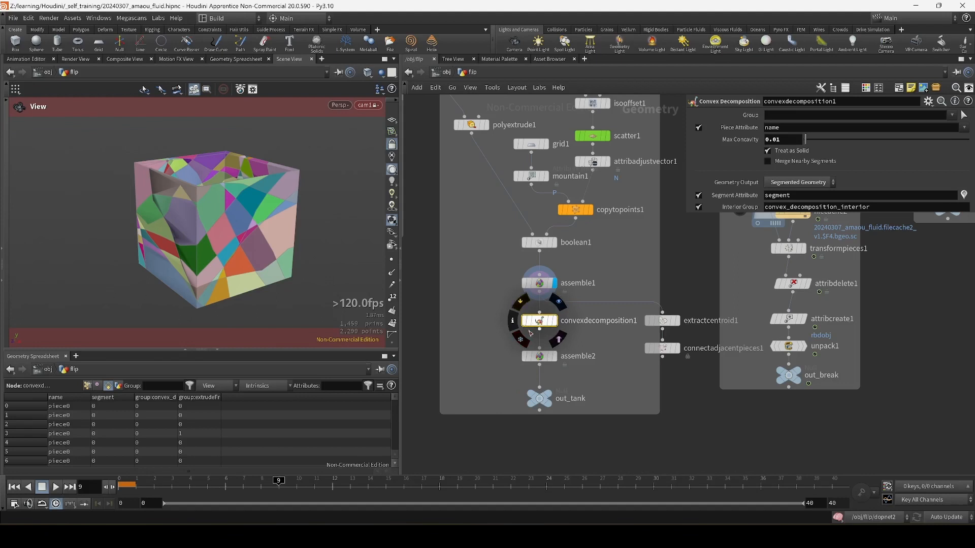
{"action": "double_click", "coordinate": [594, 356]}
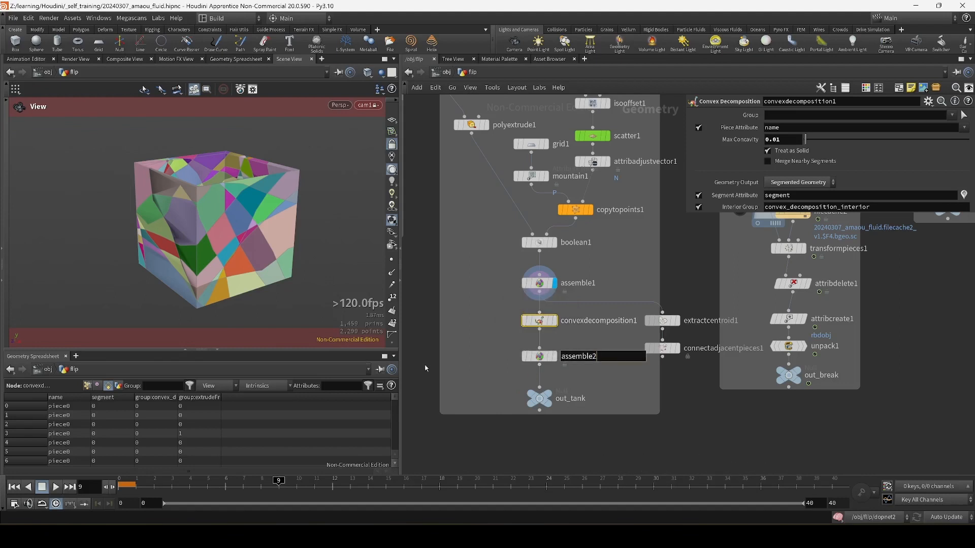
{"action": "left_click", "coordinate": [541, 359]}
{"action": "mouse_move", "coordinate": [539, 363]}
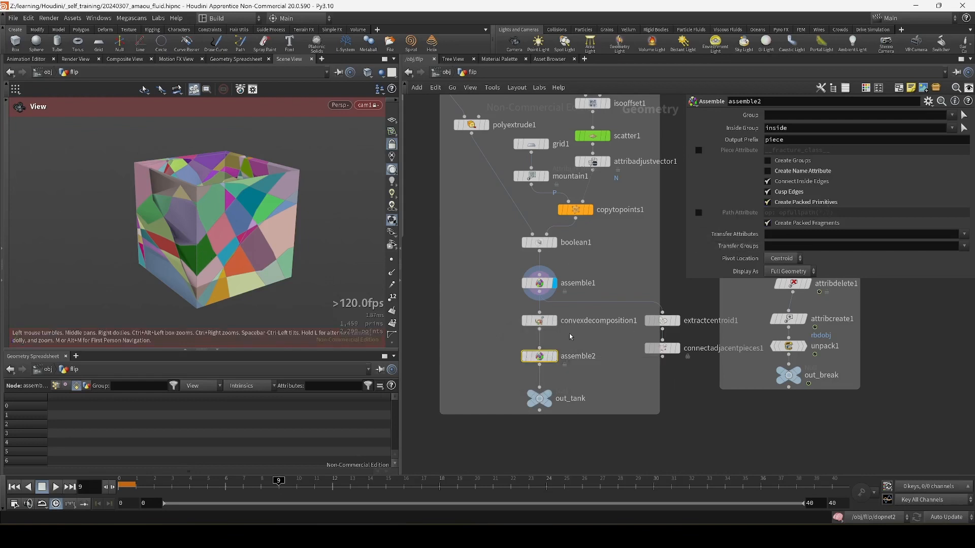
- Compare the node info of assemble1 and assemble2, and display out_tank
{"action": "left_click", "coordinate": [513, 283]}
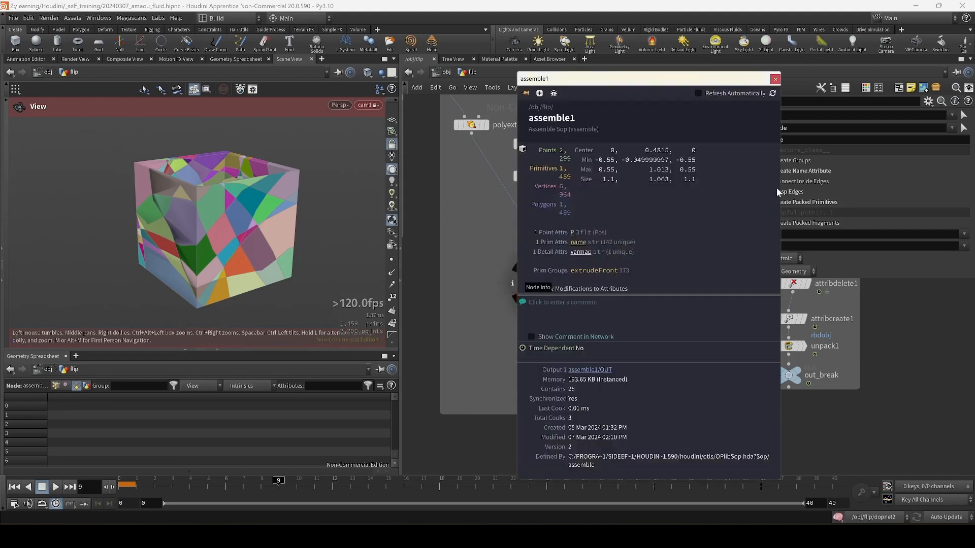
{"action": "left_click_drag", "start_coordinate": [781, 193], "coordinate": [789, 191]}
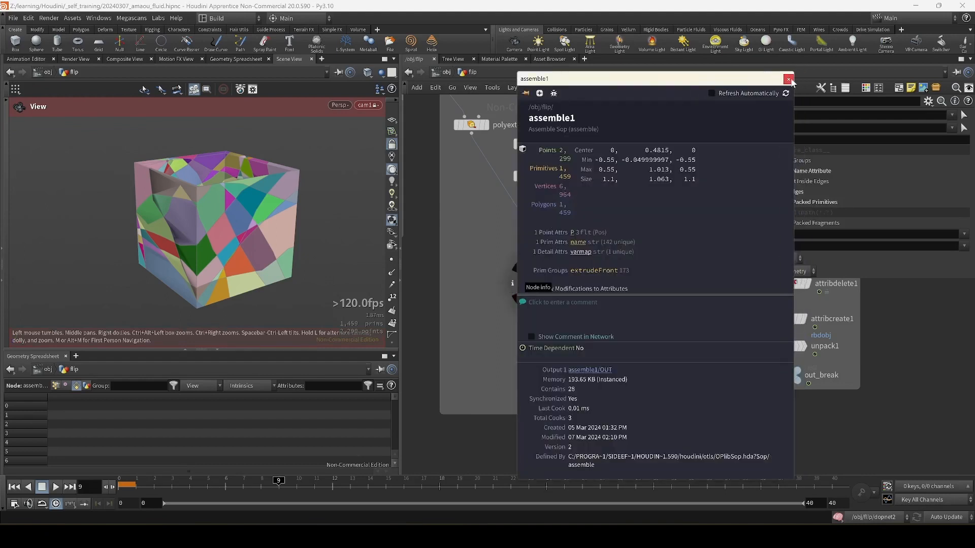
{"action": "left_click", "coordinate": [784, 79]}
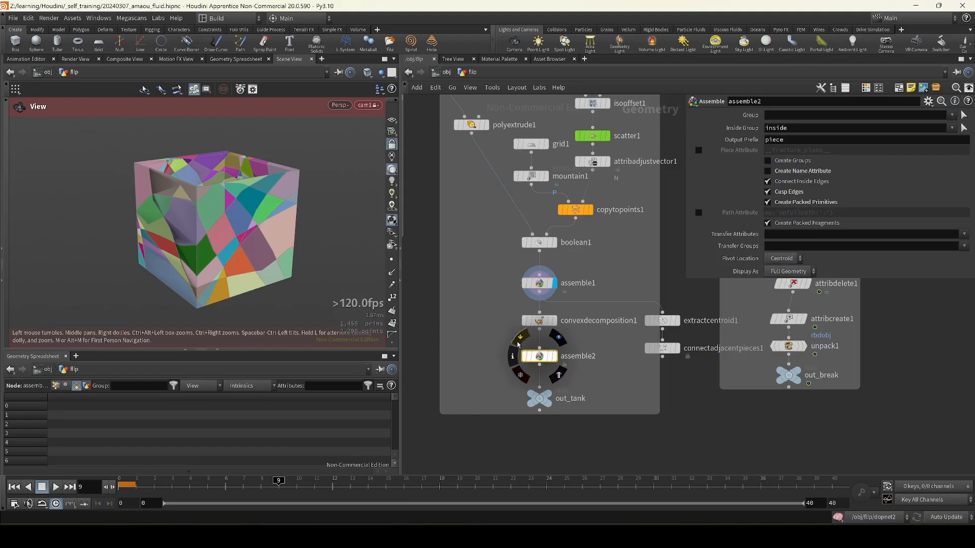
{"action": "left_click", "coordinate": [513, 357]}
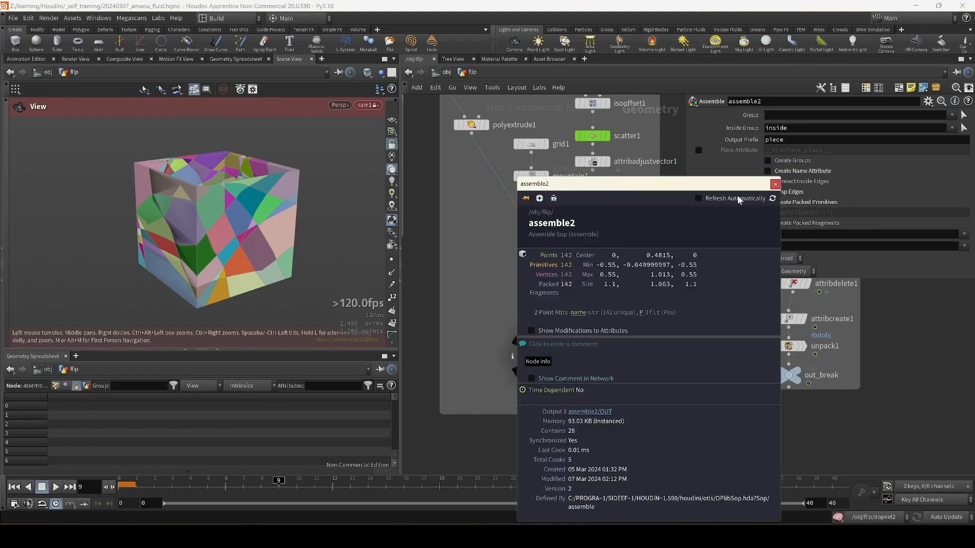
{"action": "left_click", "coordinate": [775, 184]}
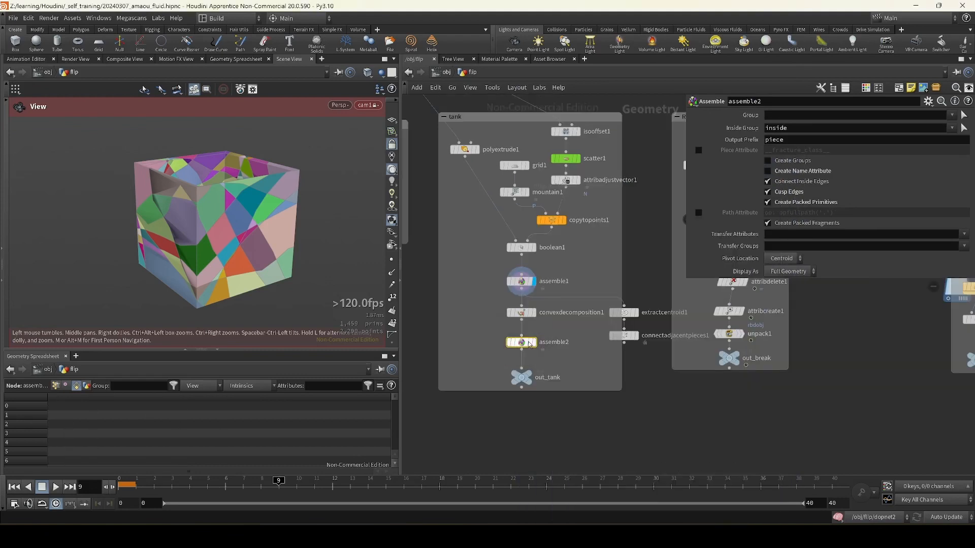
{"action": "left_click", "coordinate": [536, 363]}
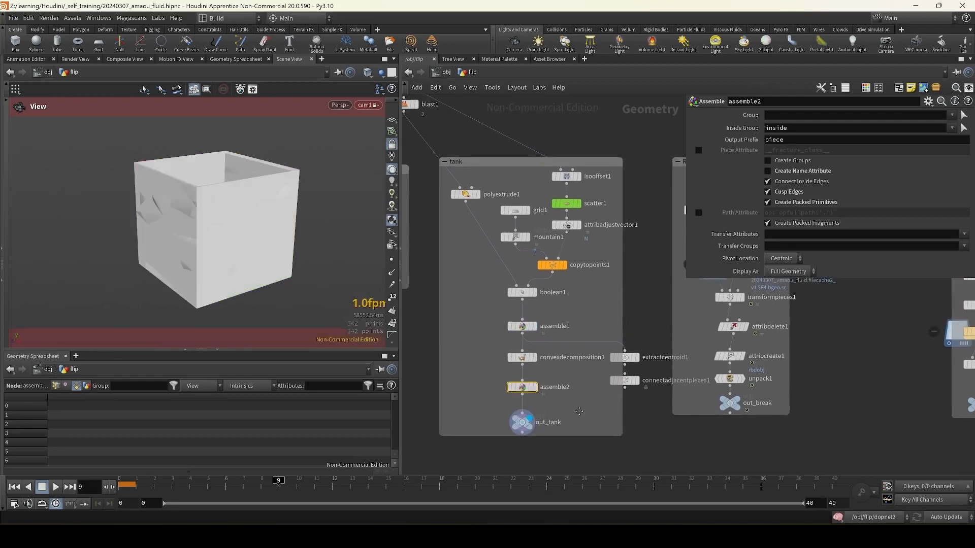
- Add a displayed RBD Material Fracture node fed by box1, and attach and display a Null on its geometry output
{"action": "middle_click_drag", "start_coordinate": [594, 292], "coordinate": [524, 298]}
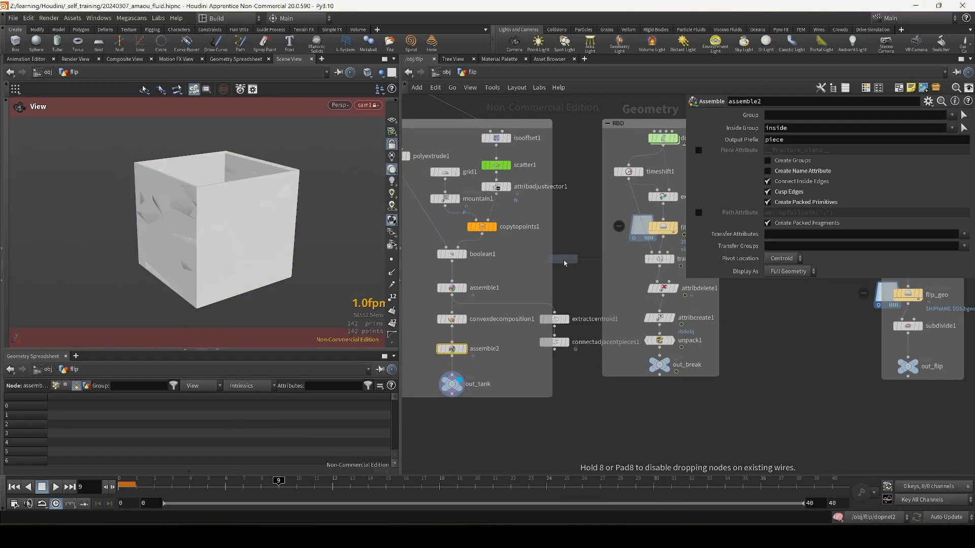
{"action": "left_click", "coordinate": [564, 260]}
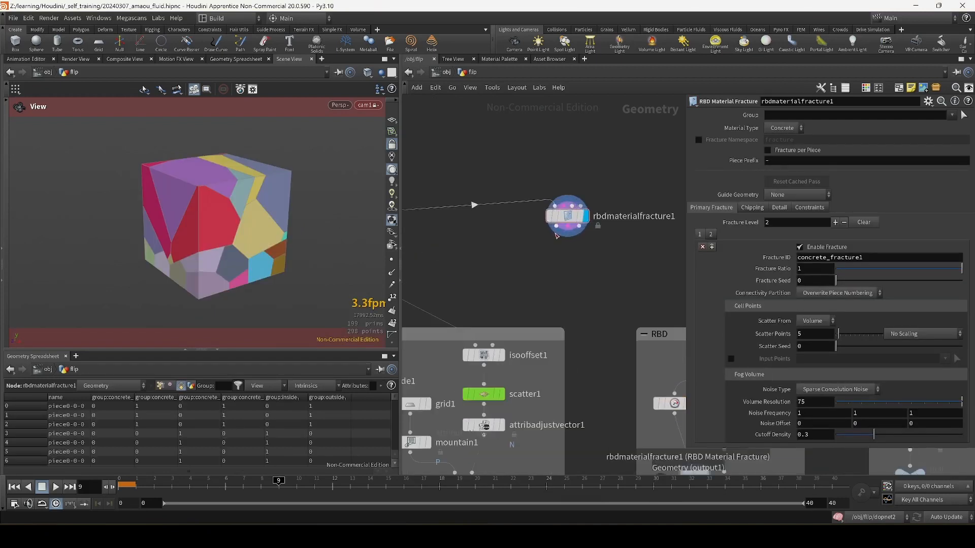
{"action": "right_click", "coordinate": [557, 233]}
{"action": "type", "text": "null"}
{"action": "key", "text": "Return"}
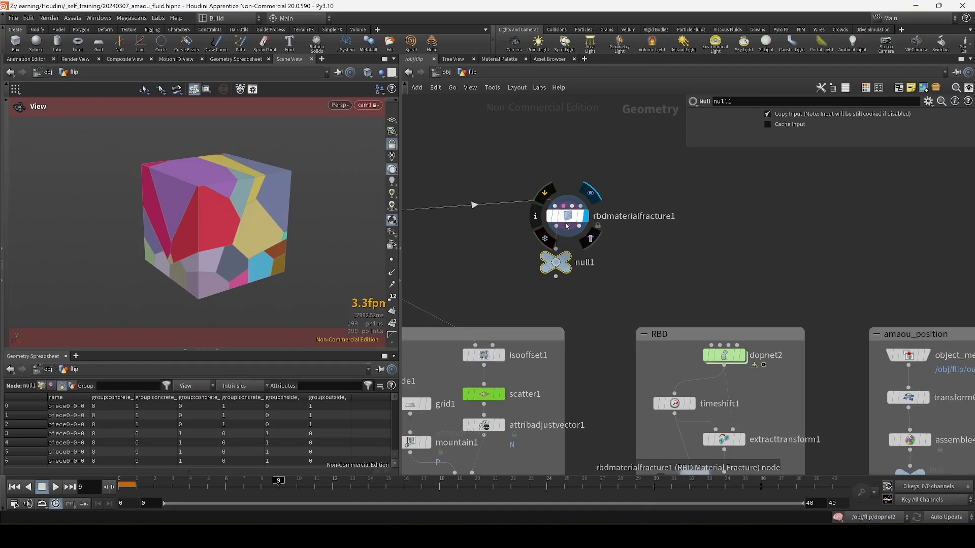
{"action": "left_click", "coordinate": [570, 262]}
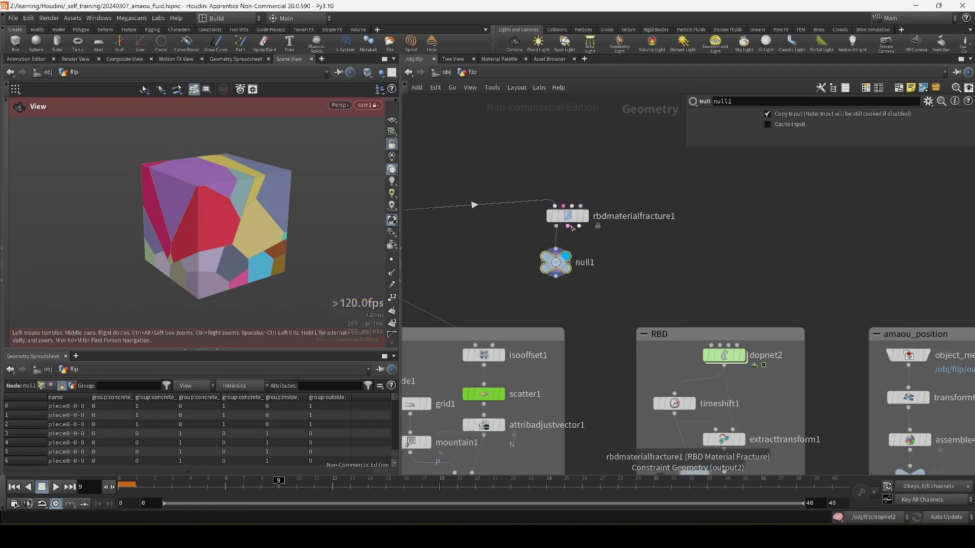
- Connect rbdmaterialfracture1's constraint geometry output to null1 and examine the constraint lines from several angles
{"action": "left_click_drag", "start_coordinate": [568, 227], "coordinate": [556, 249]}
{"action": "left_click_drag", "start_coordinate": [201, 240], "coordinate": [291, 188]}
{"action": "scroll", "coordinate": [218, 231], "scroll_direction": "up", "scroll_amount": 5}
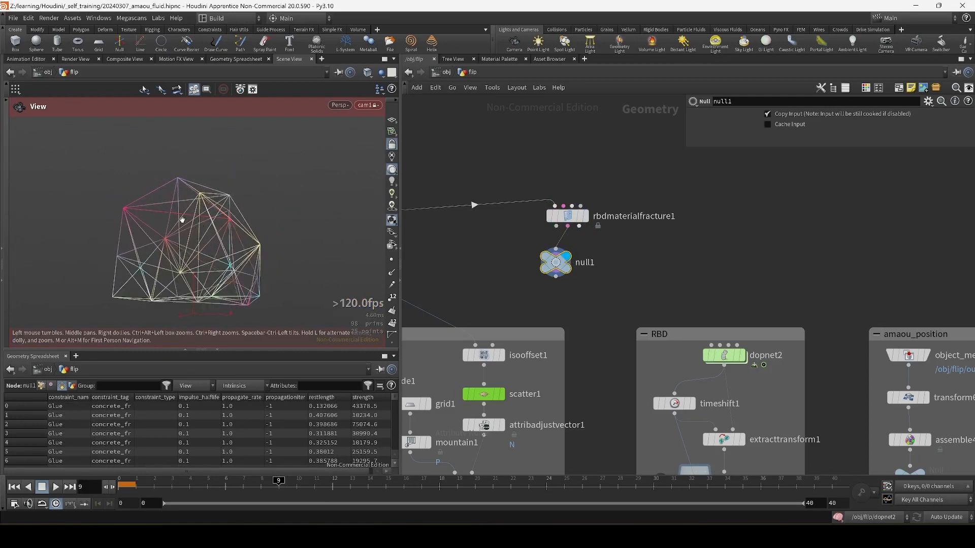
{"action": "left_click_drag", "start_coordinate": [182, 219], "coordinate": [228, 226]}
{"action": "scroll", "coordinate": [604, 213], "scroll_direction": "down", "scroll_amount": 3}
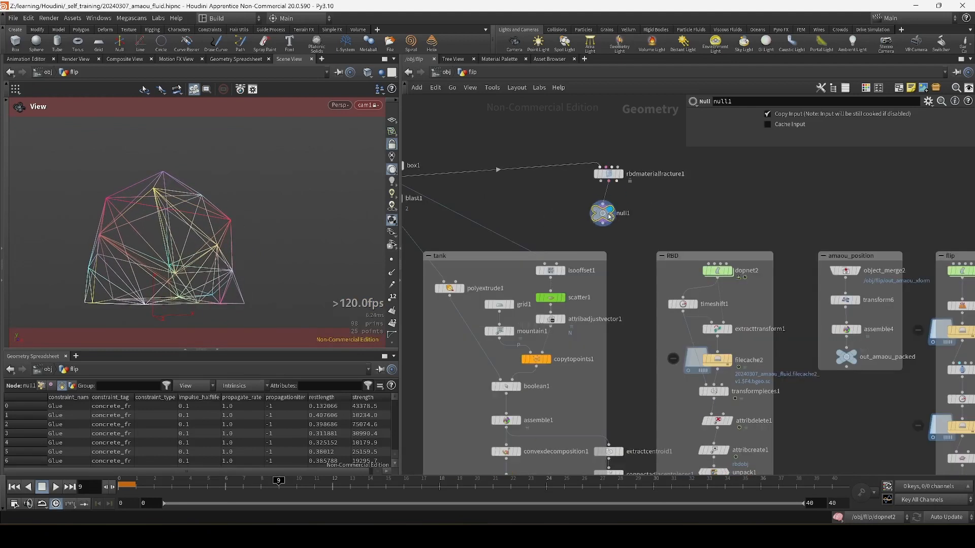
- Move rbdmaterialfracture1 and null1 between the tank and RBD networks, and feed the fracture from polyextrude1
{"action": "left_click_drag", "start_coordinate": [603, 212], "coordinate": [616, 377]}
{"action": "left_click_drag", "start_coordinate": [613, 192], "coordinate": [620, 399]}
{"action": "middle_click_drag", "start_coordinate": [621, 398], "coordinate": [615, 353]}
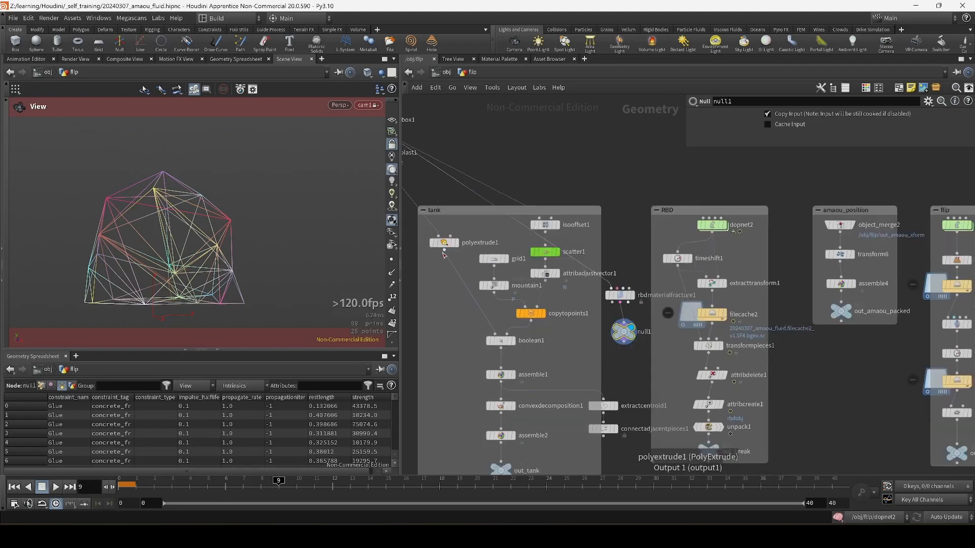
{"action": "left_click_drag", "start_coordinate": [623, 319], "coordinate": [614, 290]}
{"action": "left_click_drag", "start_coordinate": [238, 224], "coordinate": [149, 158]}
{"action": "middle_click_drag", "start_coordinate": [635, 370], "coordinate": [630, 254]}
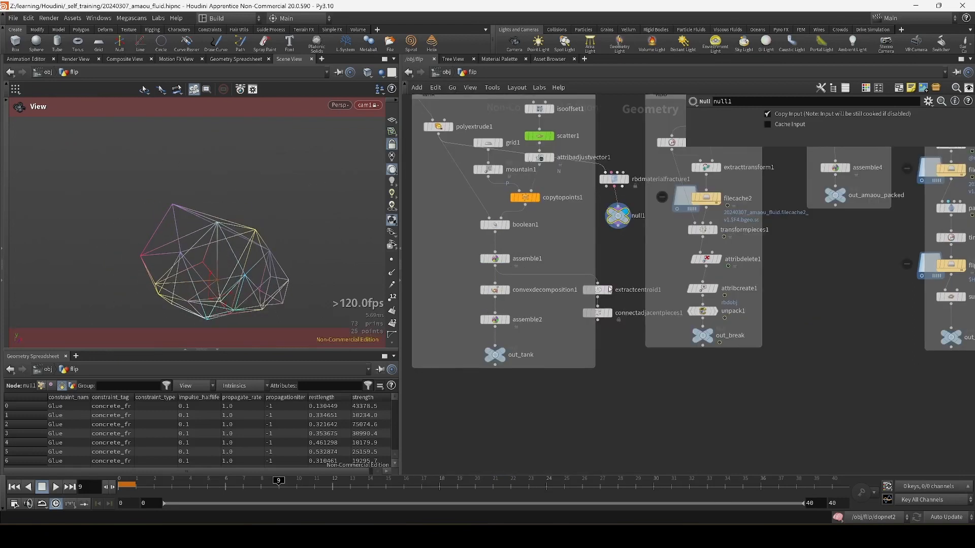
- Display extractcentroid1 and connectadjacentpieces1 in turn, examining the piece centroids and their connecting lines
{"action": "mouse_move", "coordinate": [609, 290]}
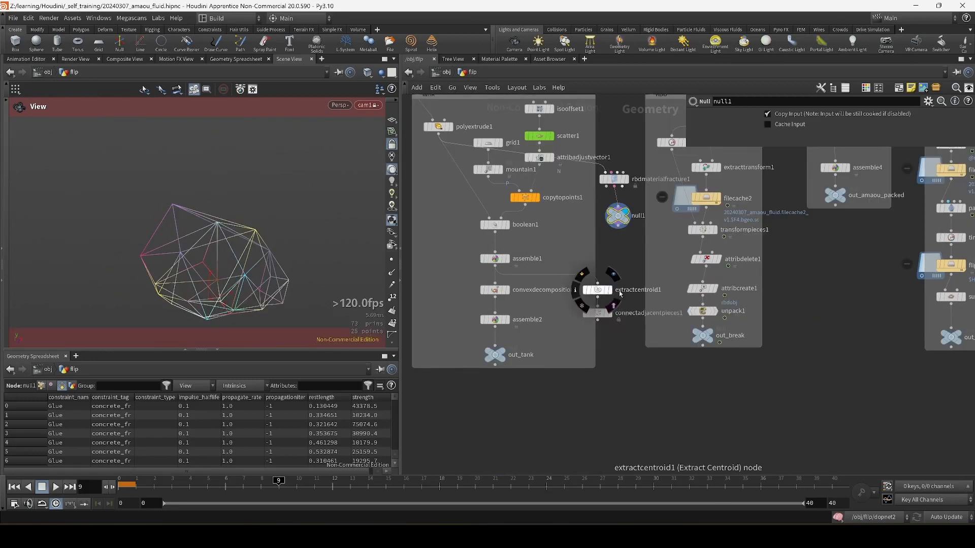
{"action": "left_click", "coordinate": [612, 291]}
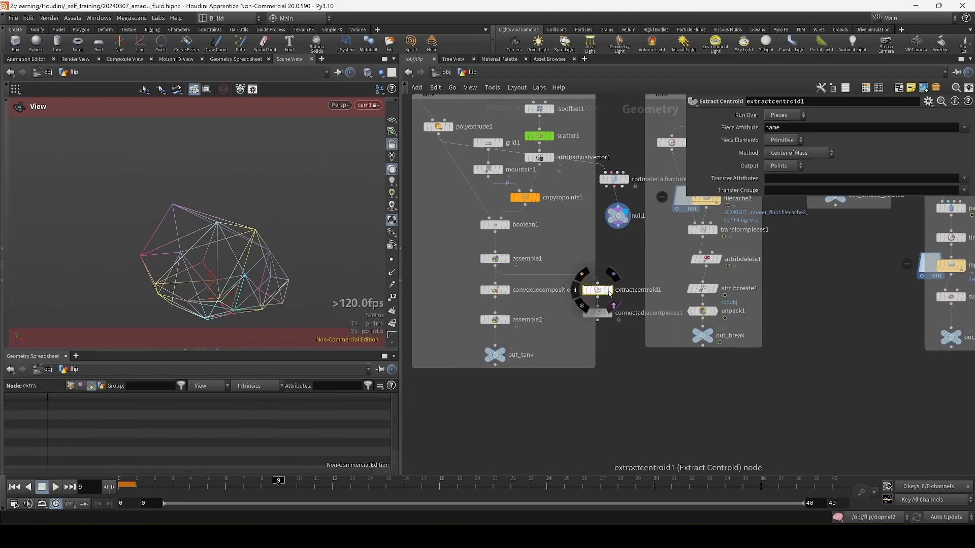
{"action": "left_click_drag", "start_coordinate": [203, 213], "coordinate": [232, 231]}
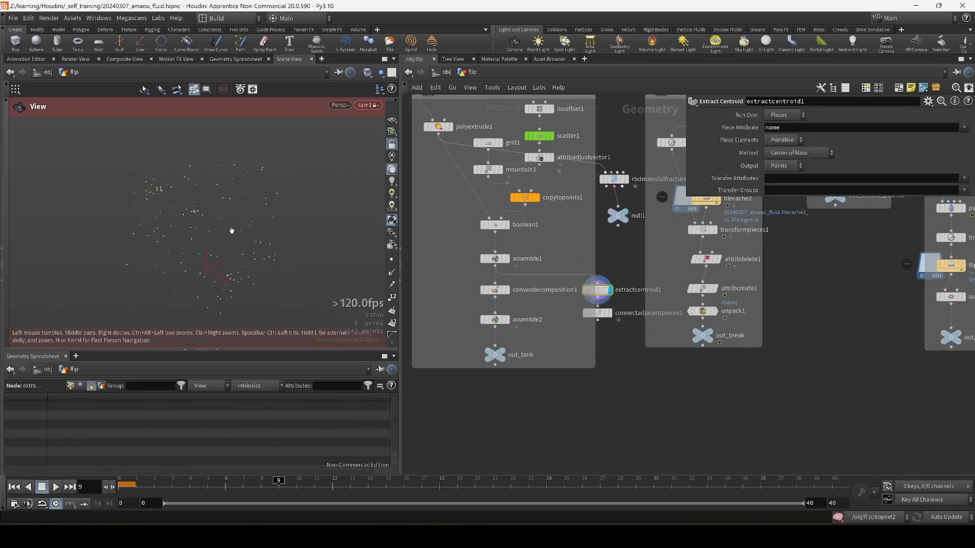
{"action": "left_click", "coordinate": [610, 314]}
{"action": "mouse_move", "coordinate": [172, 214]}
{"action": "left_mouse_down"}
{"action": "mouse_move", "coordinate": [188, 207]}
{"action": "mouse_move", "coordinate": [173, 214]}
{"action": "left_mouse_up"}
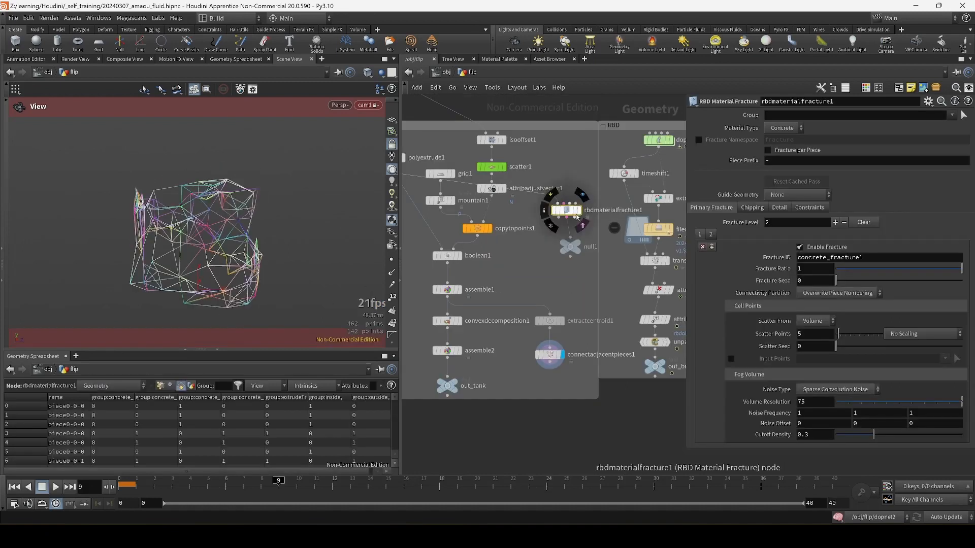
- Compare the constraint network of null1 with that of connectadjacentpieces1 by displaying each in turn
{"action": "left_click", "coordinate": [578, 214]}
{"action": "left_click", "coordinate": [585, 232]}
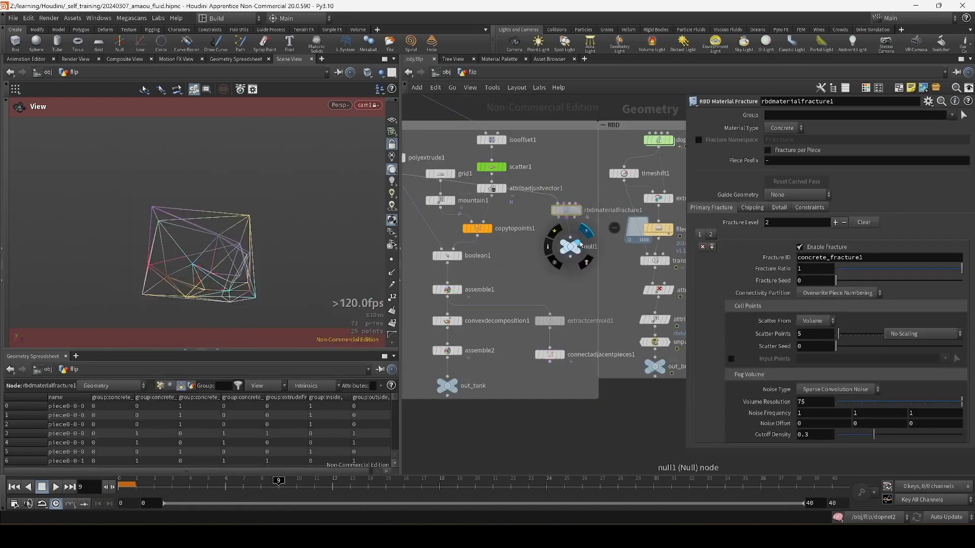
{"action": "key", "text": "r"}
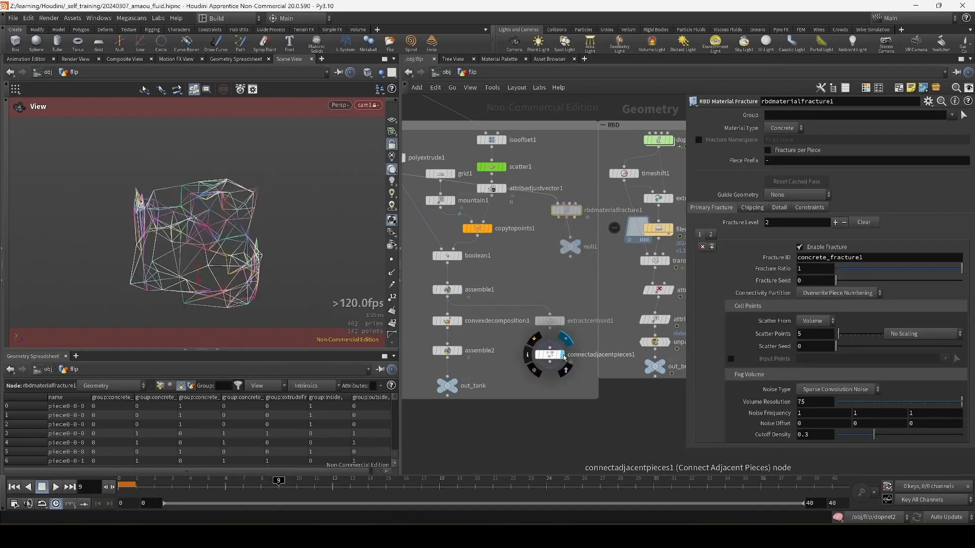
{"action": "left_click_drag", "start_coordinate": [214, 269], "coordinate": [243, 283]}
{"action": "middle_click_drag", "start_coordinate": [598, 278], "coordinate": [618, 308]}
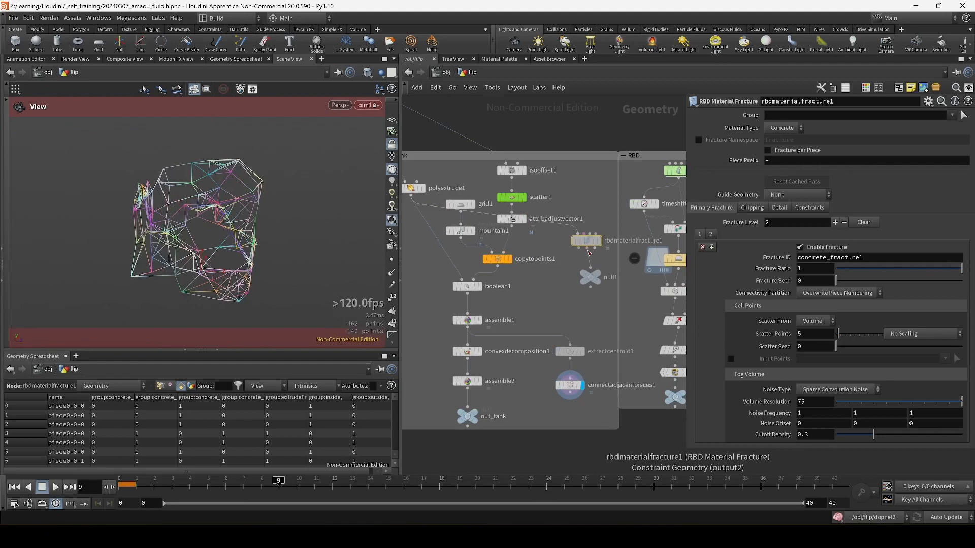
- Delete the rbdmaterialfracture1 and null1 nodes and select the tank network's out_tank null
{"action": "key", "text": "Delete"}
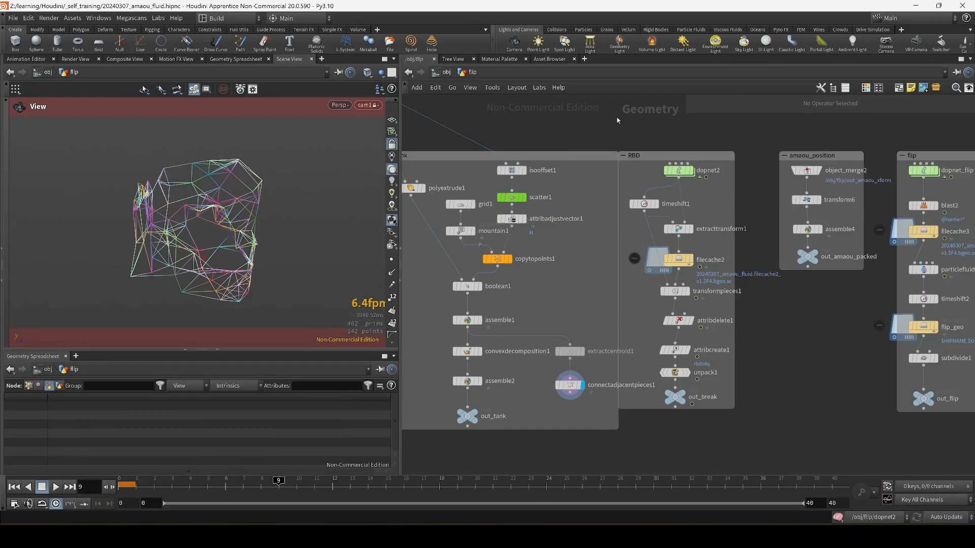
{"action": "middle_click_drag", "start_coordinate": [547, 447], "coordinate": [584, 377]}
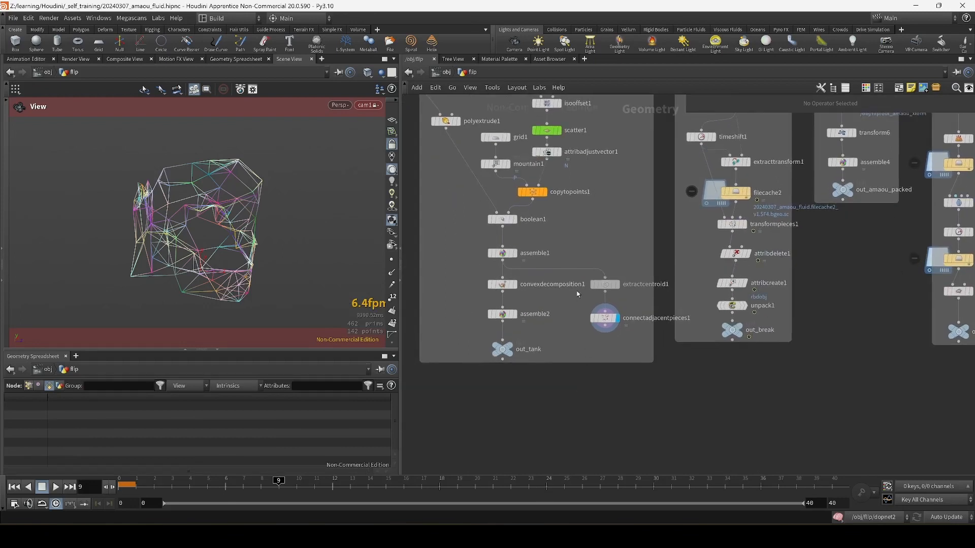
{"action": "left_click", "coordinate": [502, 349]}
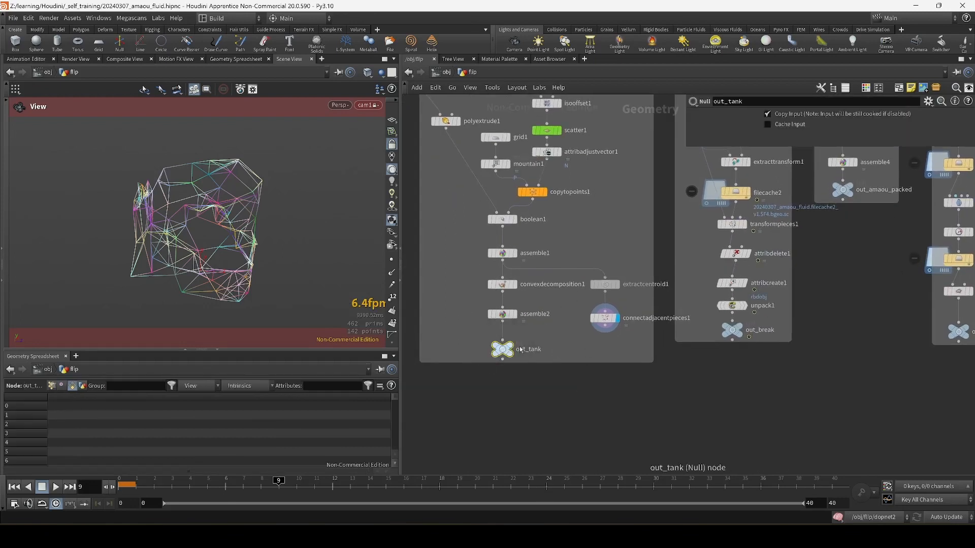
- Open the dopnet2 simulation network from the RBD group and bring its ball and tank object nodes into view
{"action": "middle_click_drag", "start_coordinate": [695, 378], "coordinate": [650, 457]}
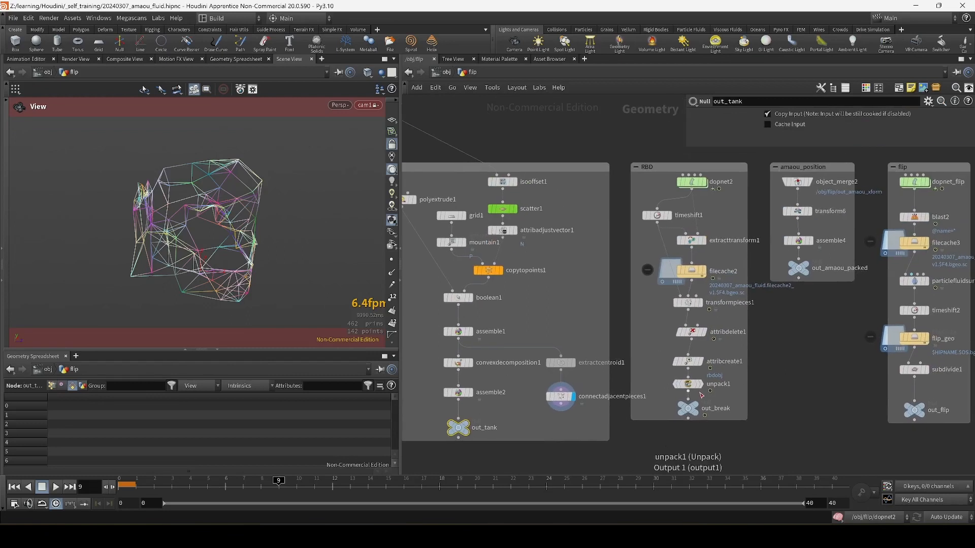
{"action": "scroll", "coordinate": [653, 273], "scroll_direction": "up", "scroll_amount": 3}
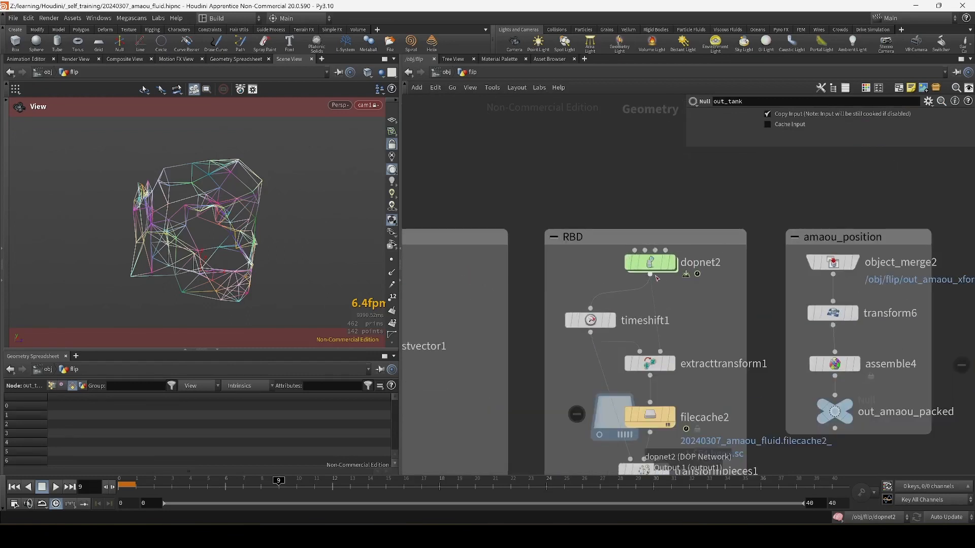
{"action": "double_click", "coordinate": [653, 269]}
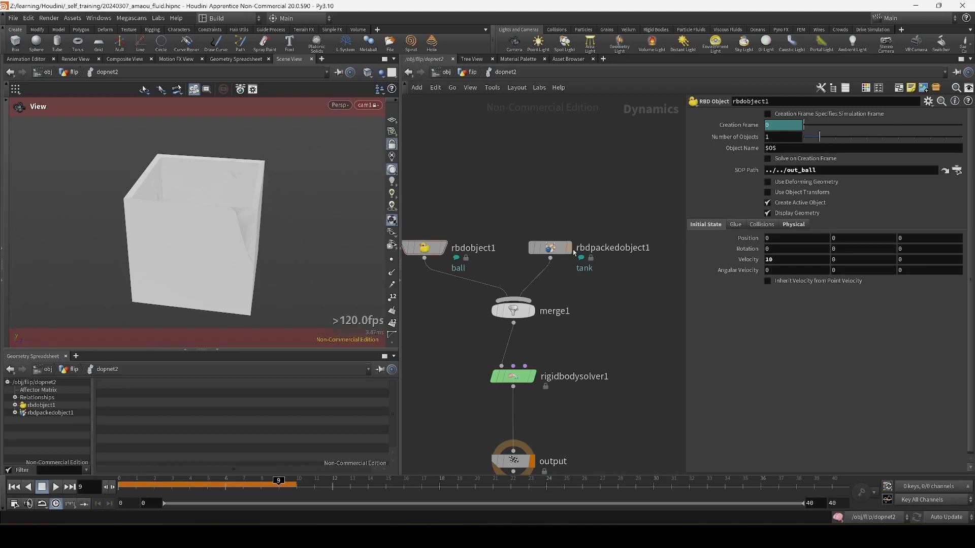
{"action": "mouse_move", "coordinate": [590, 252]}
{"action": "middle_click_drag", "start_coordinate": [492, 266], "coordinate": [525, 266]}
{"action": "key", "text": "Tab"}
{"action": "type", "text": "sta"}
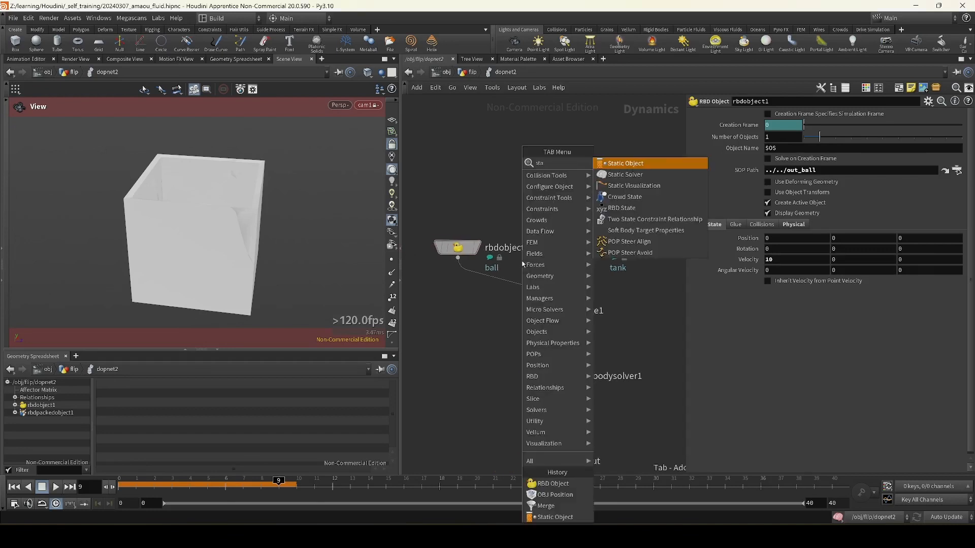
{"action": "key", "text": "Escape"}
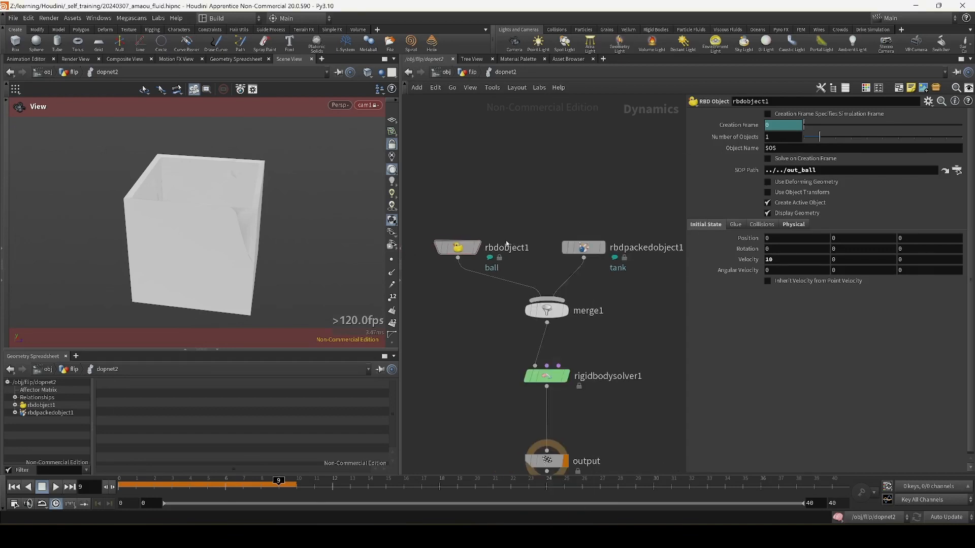
- Review the settings of rbdpackedobject1 and rbdobject1, examining the tank geometry from several angles
{"action": "left_click", "coordinate": [589, 248]}
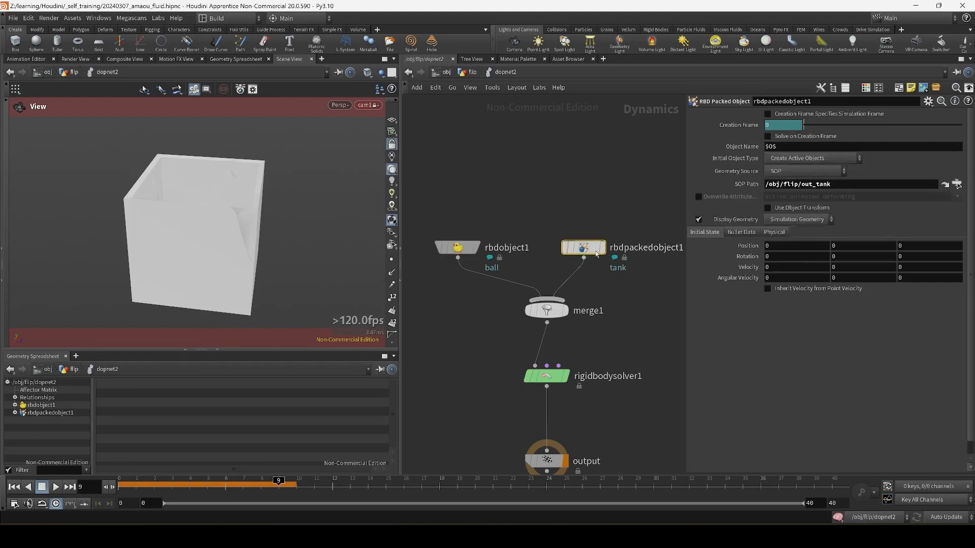
{"action": "mouse_move", "coordinate": [589, 250]}
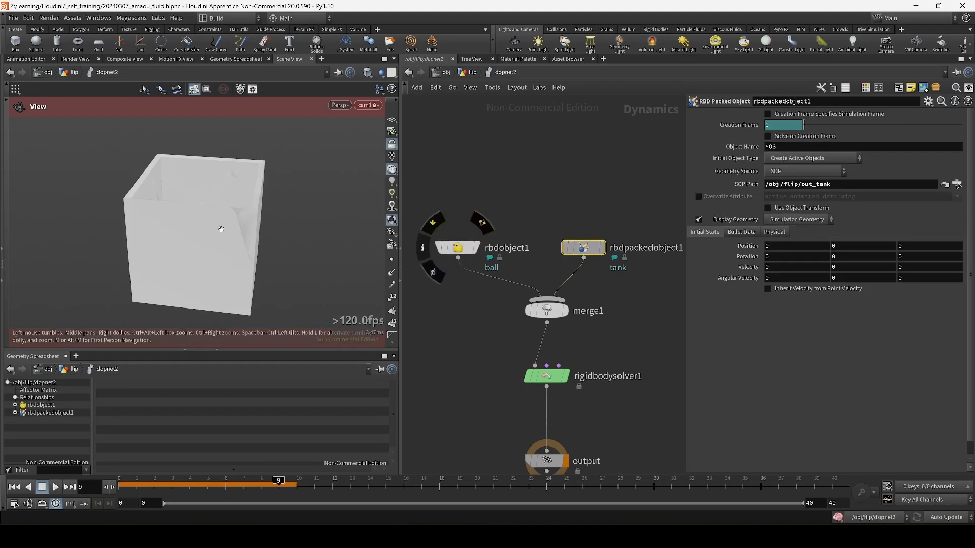
{"action": "left_click_drag", "start_coordinate": [219, 237], "coordinate": [206, 229]}
{"action": "middle_click_drag", "start_coordinate": [207, 230], "coordinate": [175, 206]}
{"action": "left_click_drag", "start_coordinate": [176, 205], "coordinate": [196, 215]}
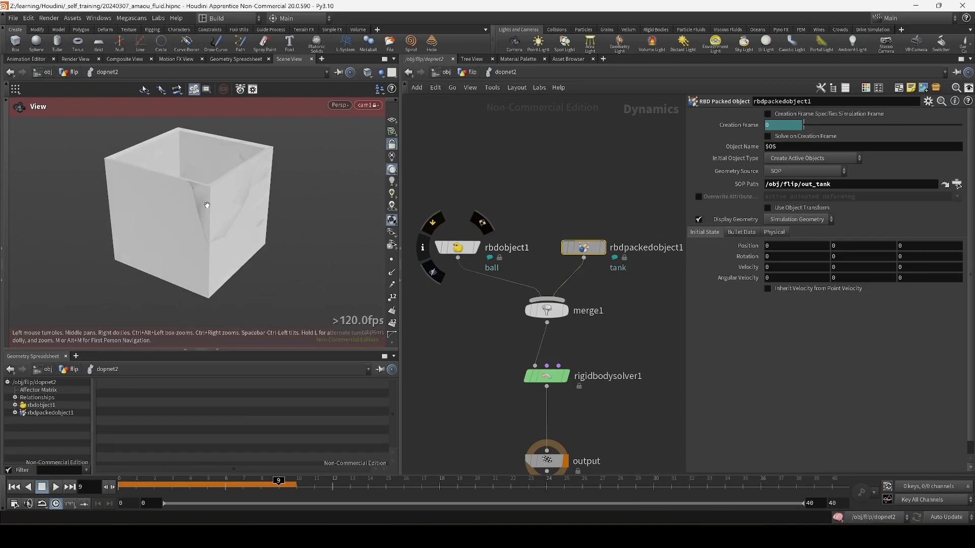
{"action": "left_click_drag", "start_coordinate": [207, 205], "coordinate": [201, 197]}
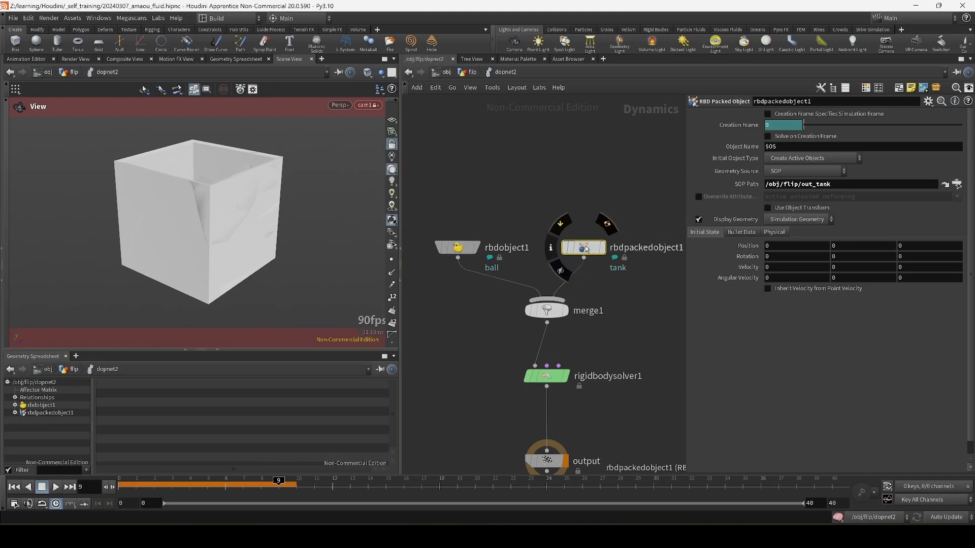
{"action": "left_click", "coordinate": [467, 250]}
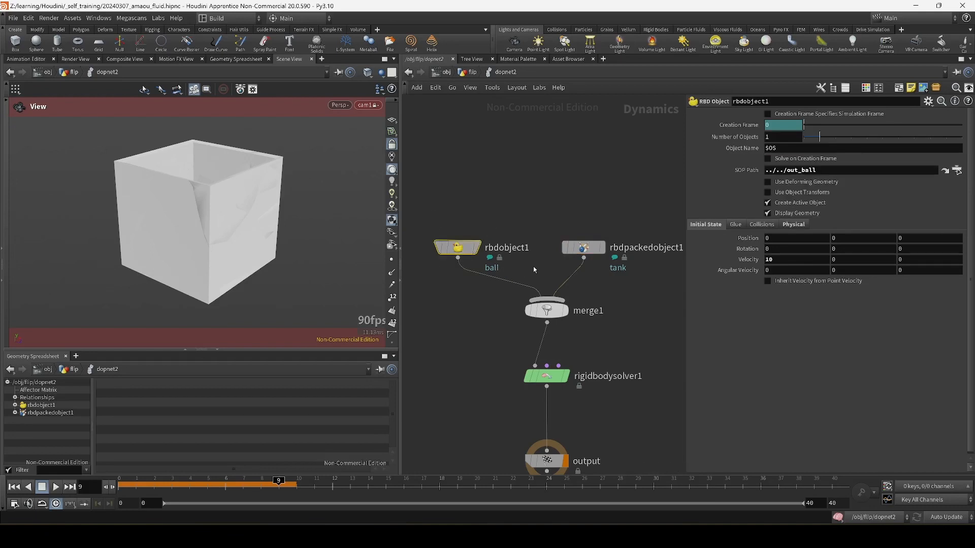
- Return to the flip geometry network and display the ball group's sphere1 and transform5 in turn
{"action": "key", "text": "u"}
{"action": "scroll", "coordinate": [547, 327], "scroll_direction": "down", "scroll_amount": 5}
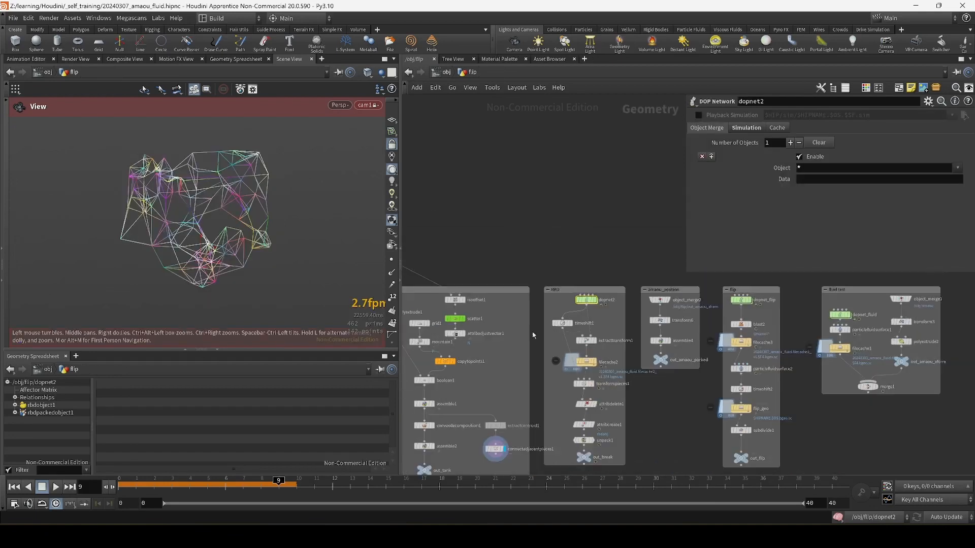
{"action": "middle_click_drag", "start_coordinate": [533, 335], "coordinate": [656, 314]}
{"action": "scroll", "coordinate": [467, 376], "scroll_direction": "up", "scroll_amount": 1}
{"action": "scroll", "coordinate": [440, 281], "scroll_direction": "up", "scroll_amount": 1}
{"action": "scroll", "coordinate": [440, 281], "scroll_direction": "up", "scroll_amount": 2}
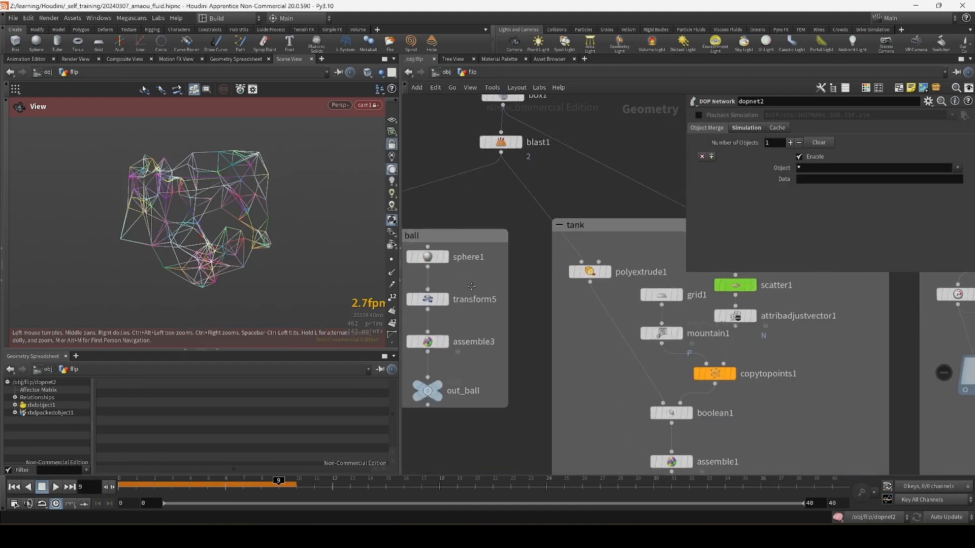
{"action": "middle_click_drag", "start_coordinate": [441, 281], "coordinate": [506, 298]}
{"action": "mouse_move", "coordinate": [500, 274]}
{"action": "left_click", "coordinate": [514, 250]}
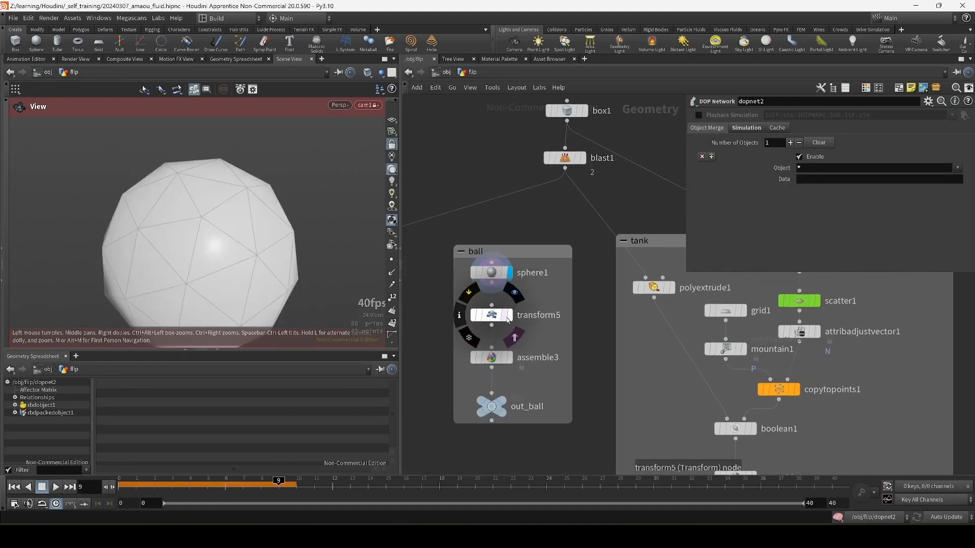
{"action": "left_click", "coordinate": [512, 294]}
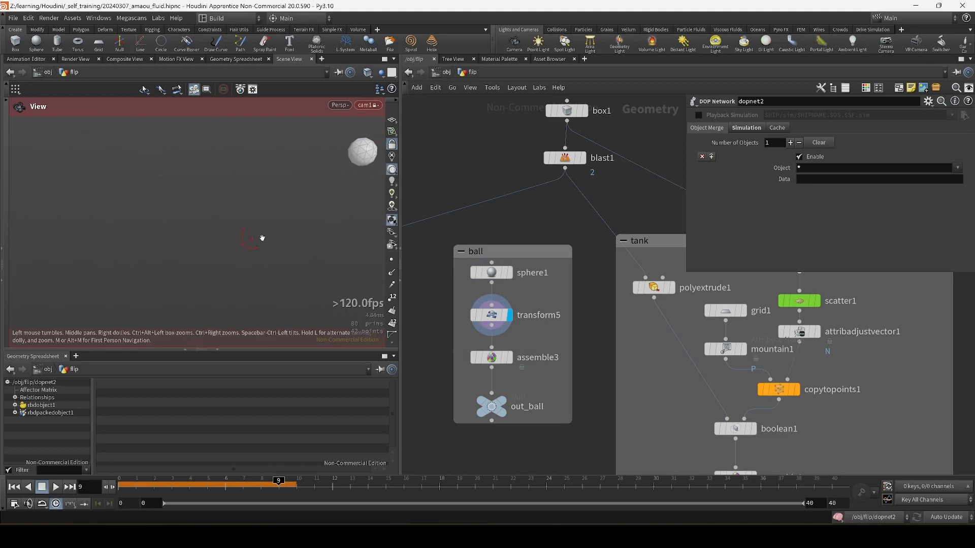
- Examine the ball's offset from the origin alongside transform5's settings, and show the viewport's reference grid
{"action": "left_click_drag", "start_coordinate": [261, 237], "coordinate": [315, 230]}
{"action": "middle_click_drag", "start_coordinate": [316, 230], "coordinate": [250, 259]}
{"action": "left_click_drag", "start_coordinate": [250, 259], "coordinate": [240, 273]}
{"action": "middle_click_drag", "start_coordinate": [241, 273], "coordinate": [325, 254]}
{"action": "left_click", "coordinate": [492, 315]}
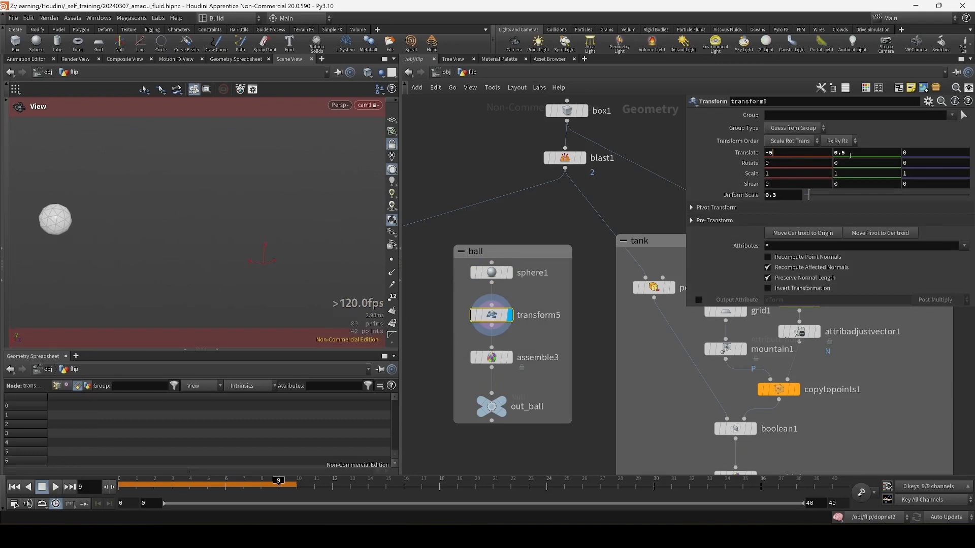
{"action": "left_click_drag", "start_coordinate": [116, 267], "coordinate": [157, 271]}
{"action": "left_click", "coordinate": [391, 120]}
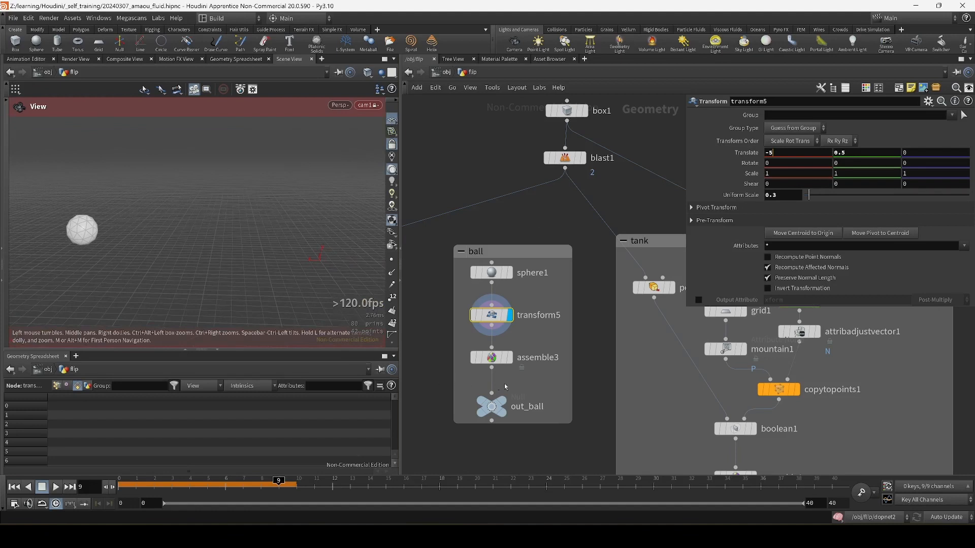
- Display assemble3 in the ball group, and inspect the settings of timeshift1 and extracttransform1 in the RBD group
{"action": "left_click", "coordinate": [509, 357]}
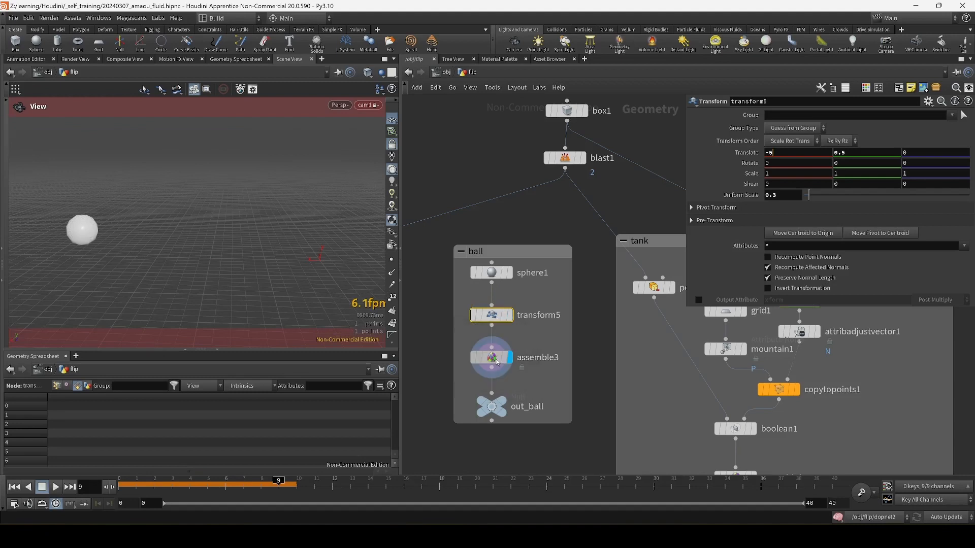
{"action": "left_click", "coordinate": [497, 362]}
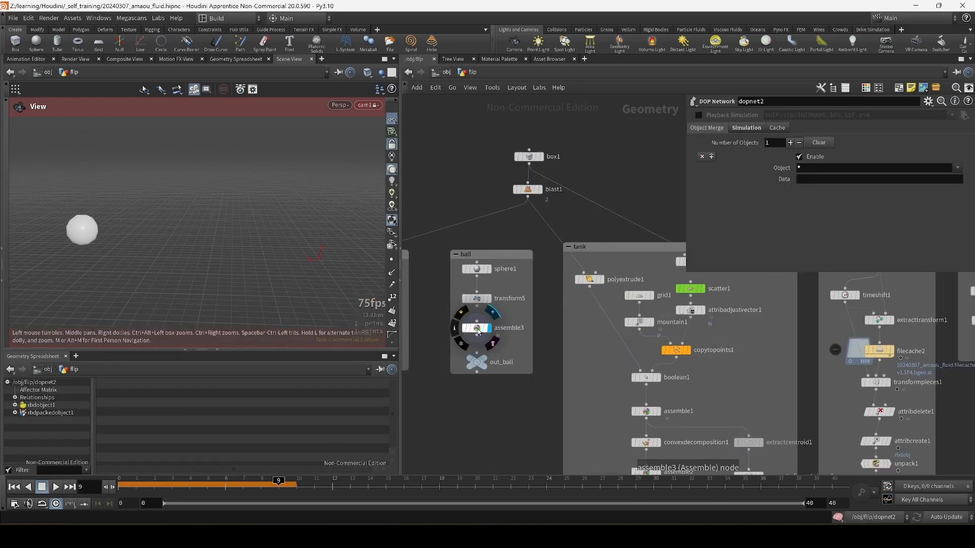
{"action": "scroll", "coordinate": [596, 379], "scroll_direction": "up", "scroll_amount": 3}
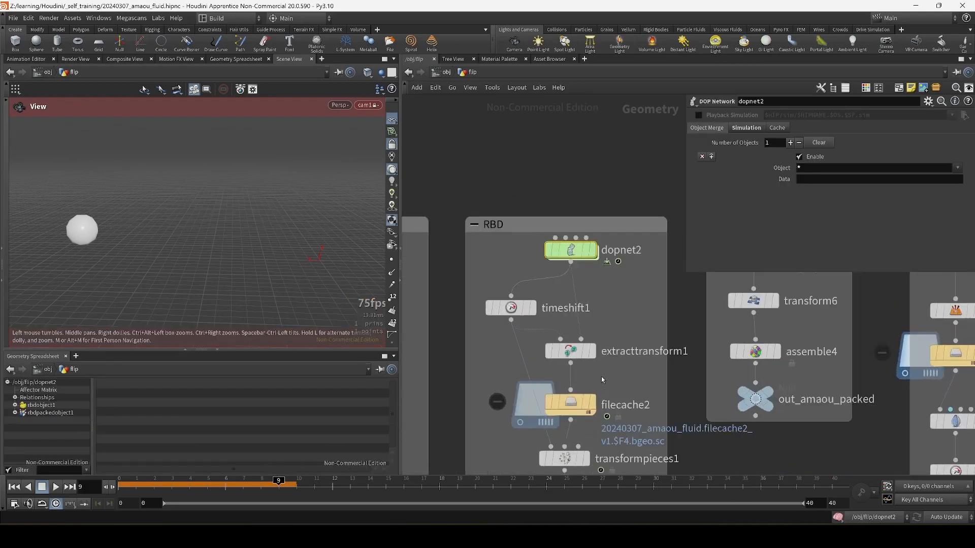
{"action": "left_click", "coordinate": [511, 307]}
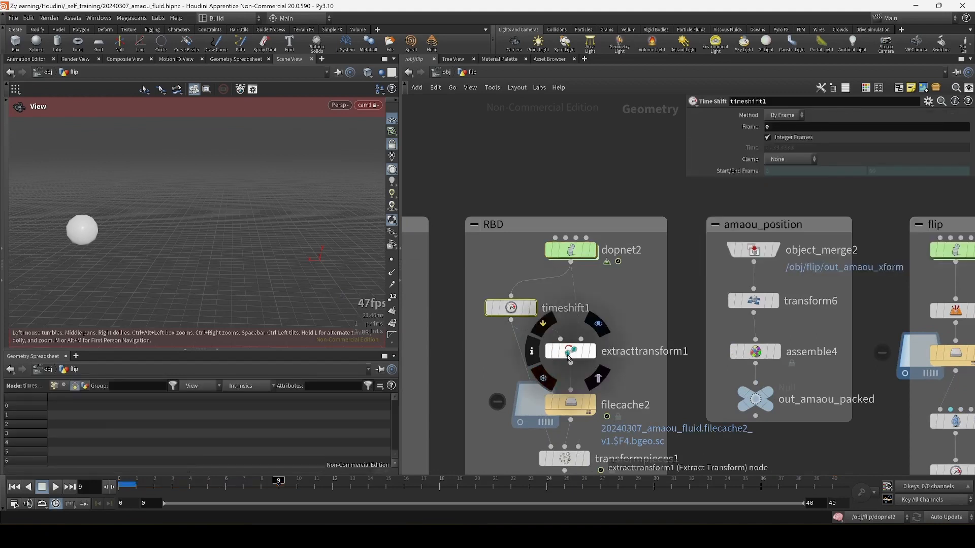
{"action": "left_click", "coordinate": [569, 356]}
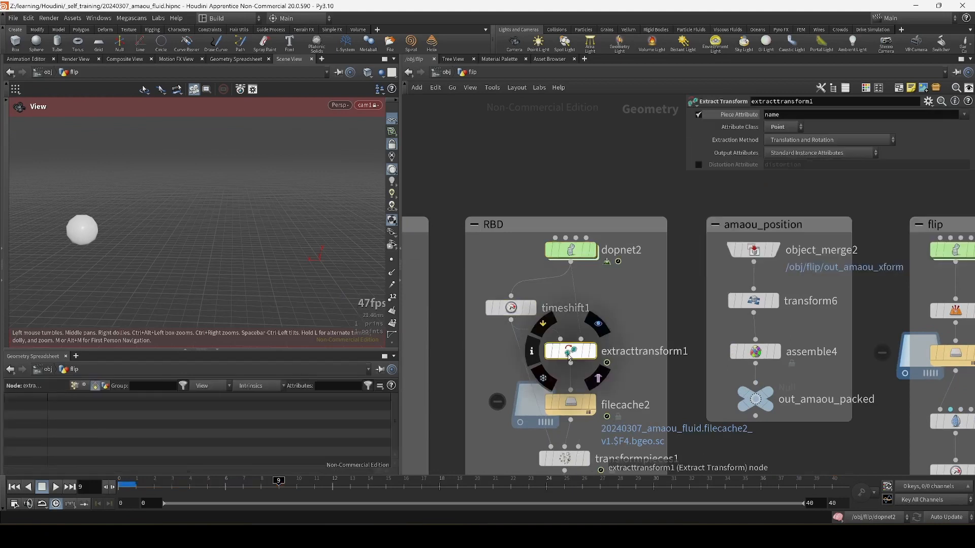
- Look over the ball, tank and RBD node groups and reopen the dopnet2 simulation network
{"action": "scroll", "coordinate": [554, 375], "scroll_direction": "down", "scroll_amount": 5}
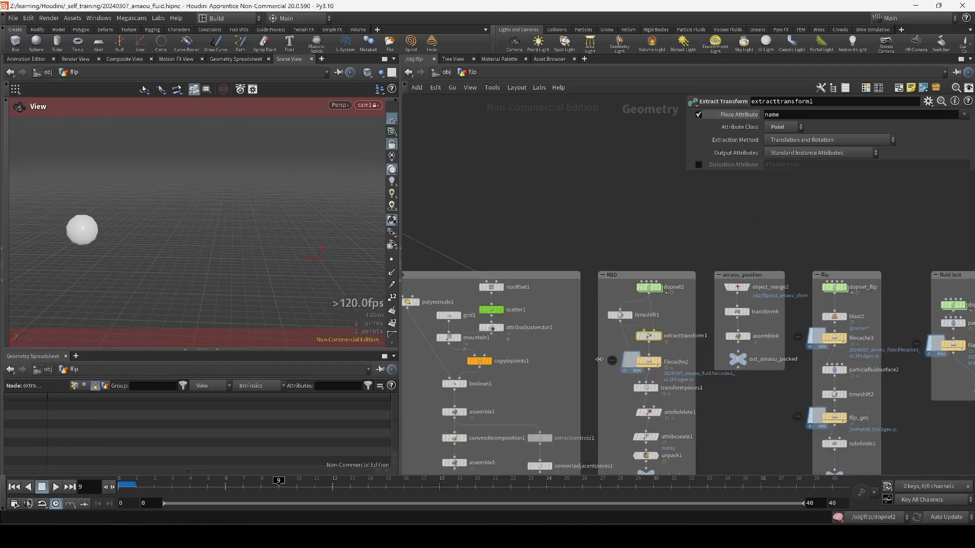
{"action": "middle_click", "coordinate": [544, 384]}
{"action": "middle_click", "coordinate": [487, 362]}
{"action": "scroll", "coordinate": [691, 230], "scroll_direction": "up", "scroll_amount": 4}
{"action": "middle_click_drag", "start_coordinate": [691, 230], "coordinate": [742, 225]}
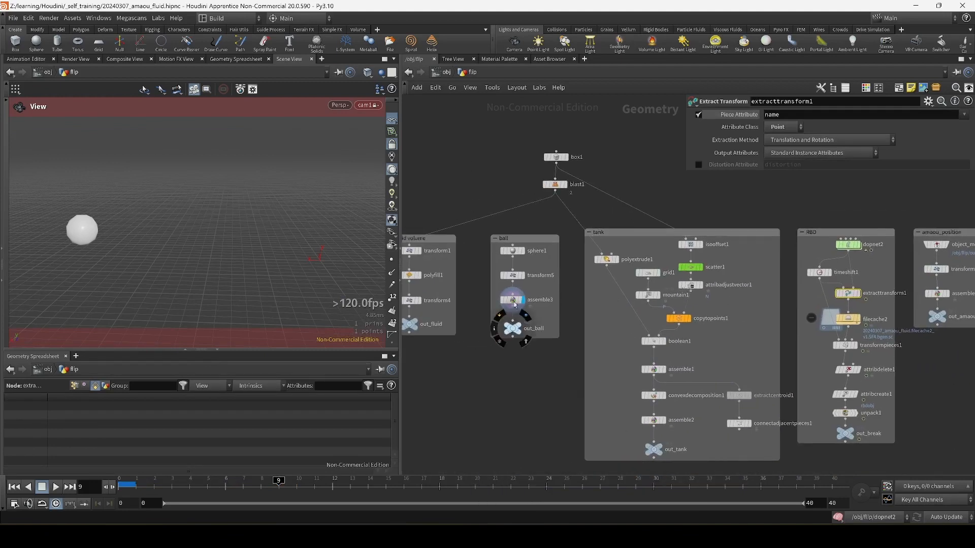
{"action": "middle_click_drag", "start_coordinate": [738, 330], "coordinate": [574, 367]}
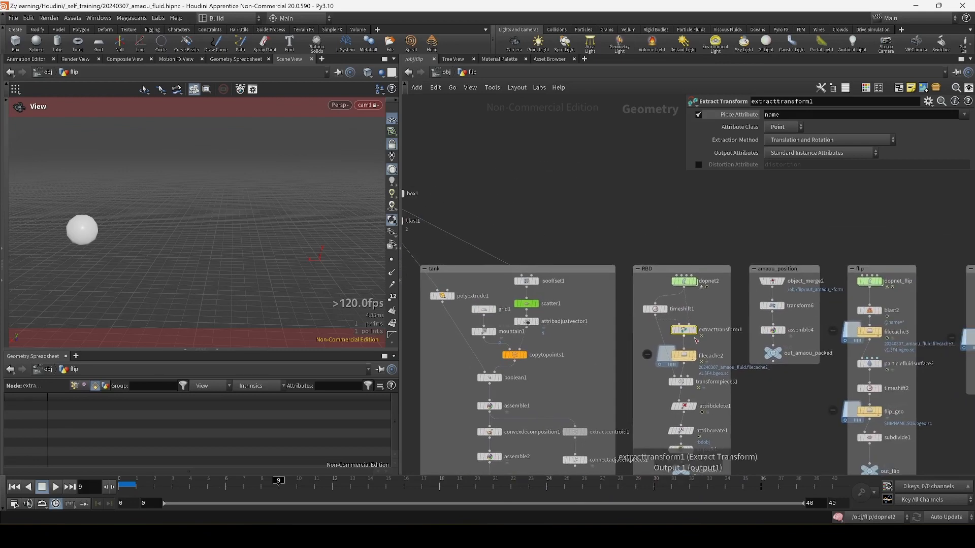
{"action": "mouse_move", "coordinate": [685, 344]}
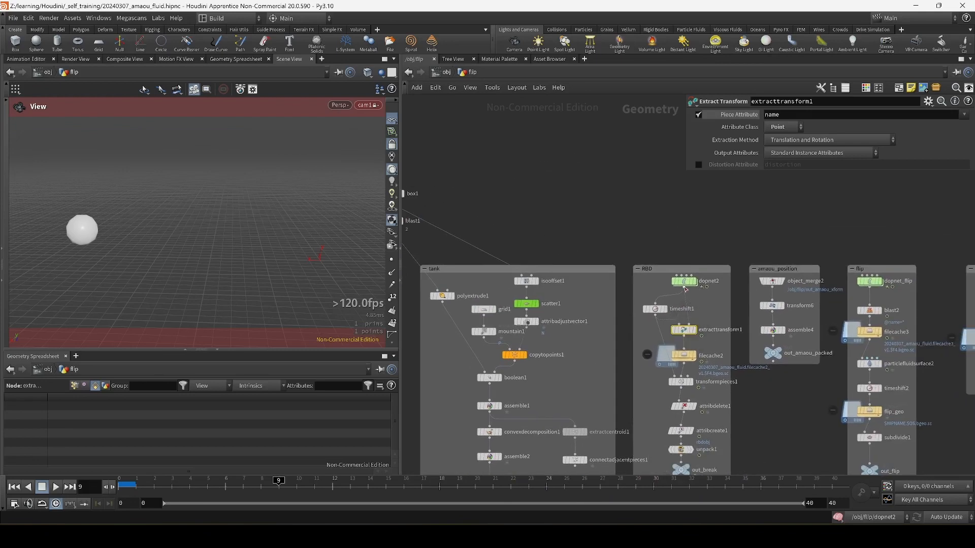
{"action": "double_click", "coordinate": [684, 281]}
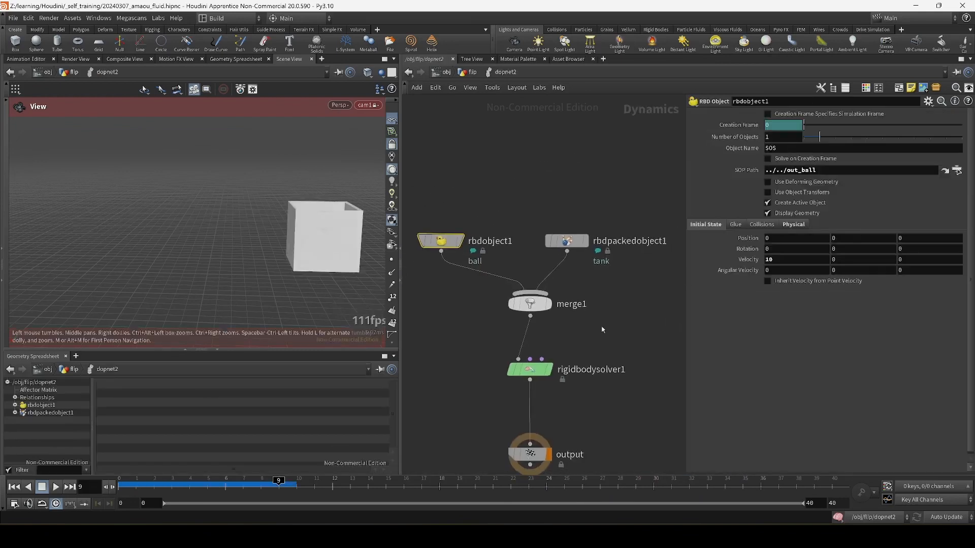
- Trace the ball and tank objects through merge1 to rigidbodysolver1, inspecting the settings of the merge and the solver
{"action": "left_click_drag", "start_coordinate": [472, 233], "coordinate": [635, 254]}
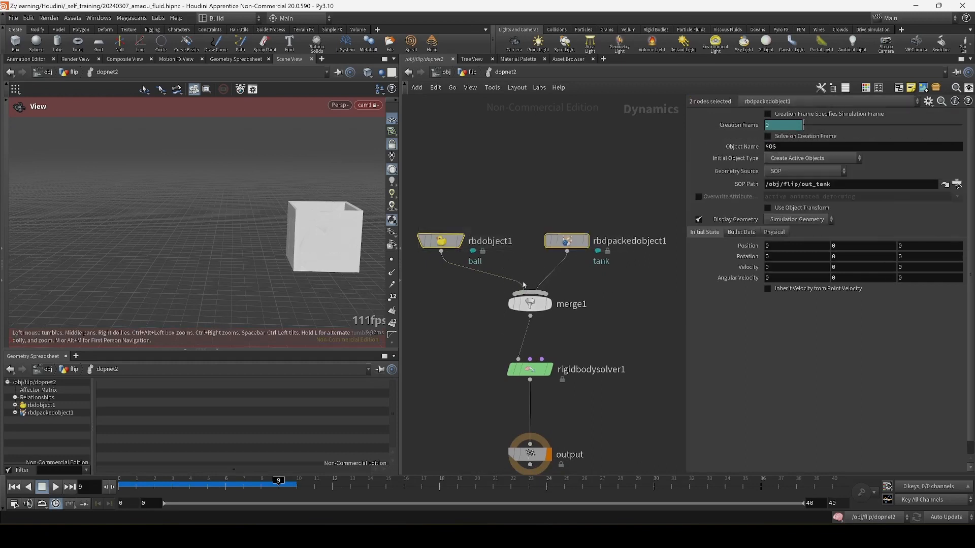
{"action": "left_click", "coordinate": [530, 303]}
{"action": "middle_click_drag", "start_coordinate": [621, 328], "coordinate": [676, 271]}
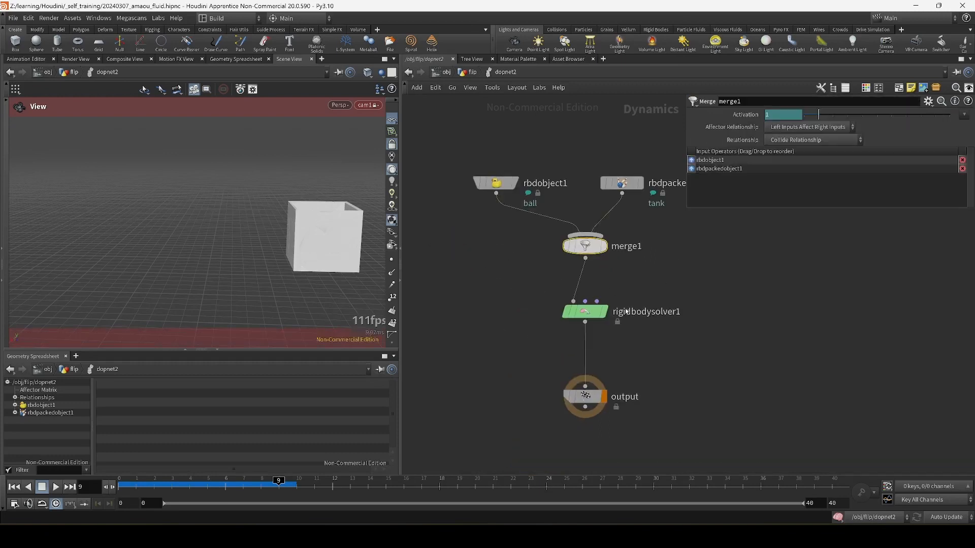
{"action": "left_click", "coordinate": [592, 313]}
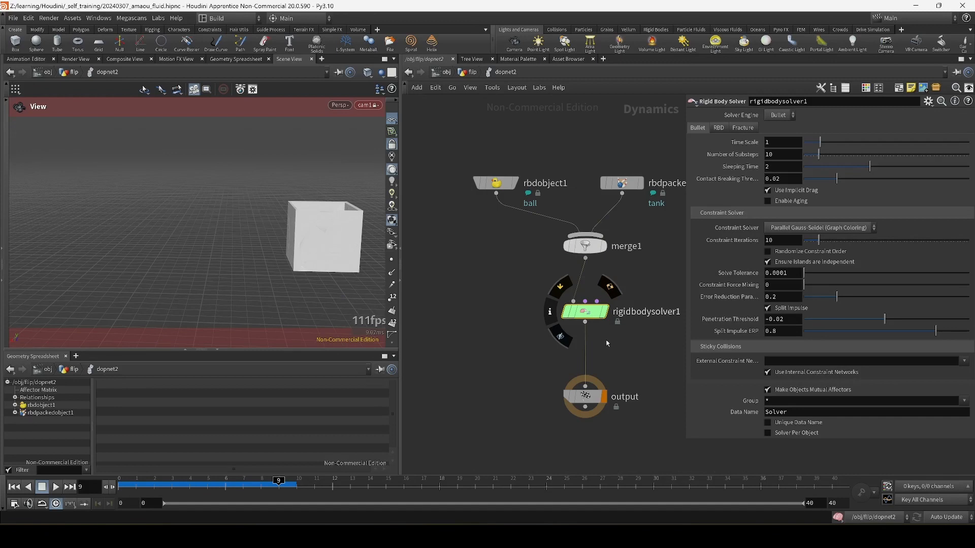
- Rewind the simulation to frame 0 and open the X value of rbdobject1's initial Velocity
{"action": "left_click_drag", "start_coordinate": [277, 485], "coordinate": [118, 486]}
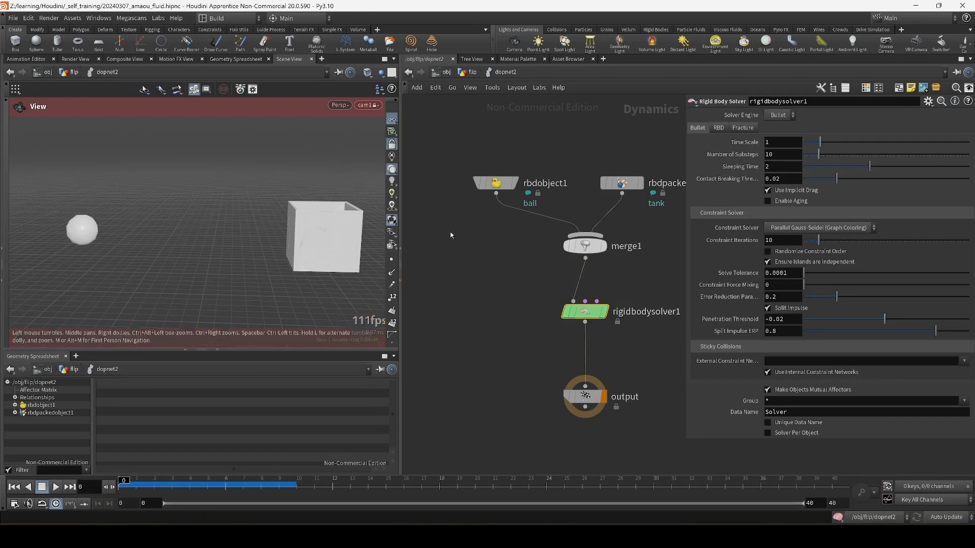
{"action": "left_click", "coordinate": [495, 183]}
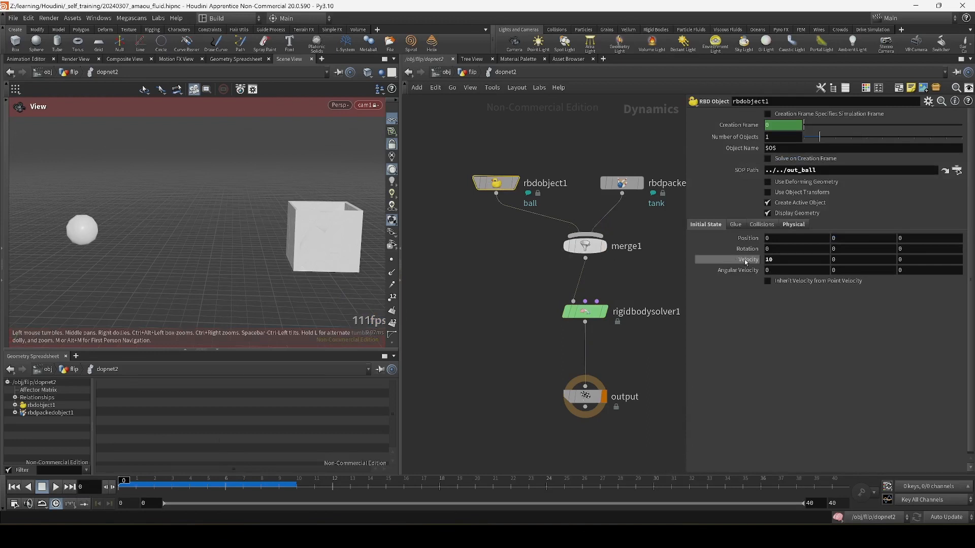
{"action": "left_click", "coordinate": [769, 259]}
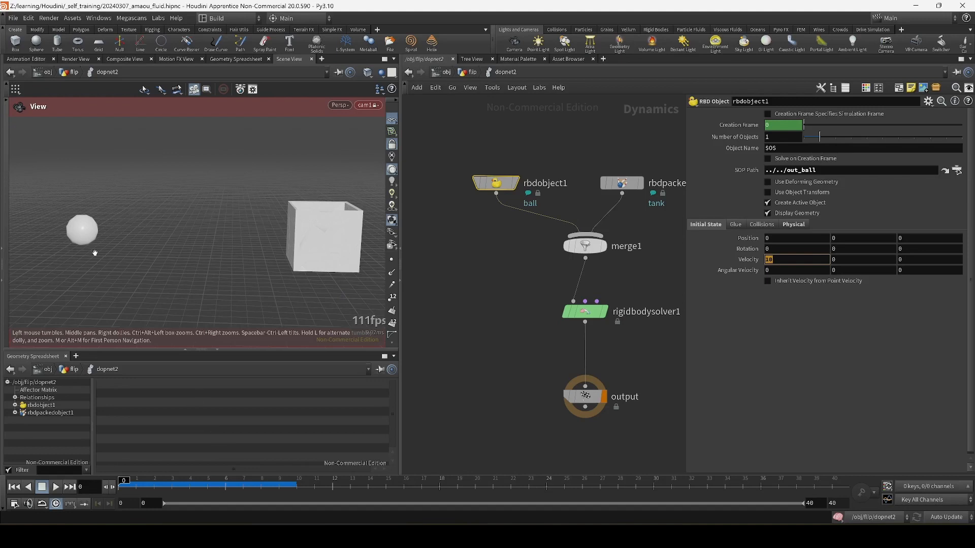
- Play the dopnet2 simulation from frame 0 to examine the ball's movement with its initial X velocity of 10
{"action": "left_click_drag", "start_coordinate": [163, 253], "coordinate": [97, 233]}
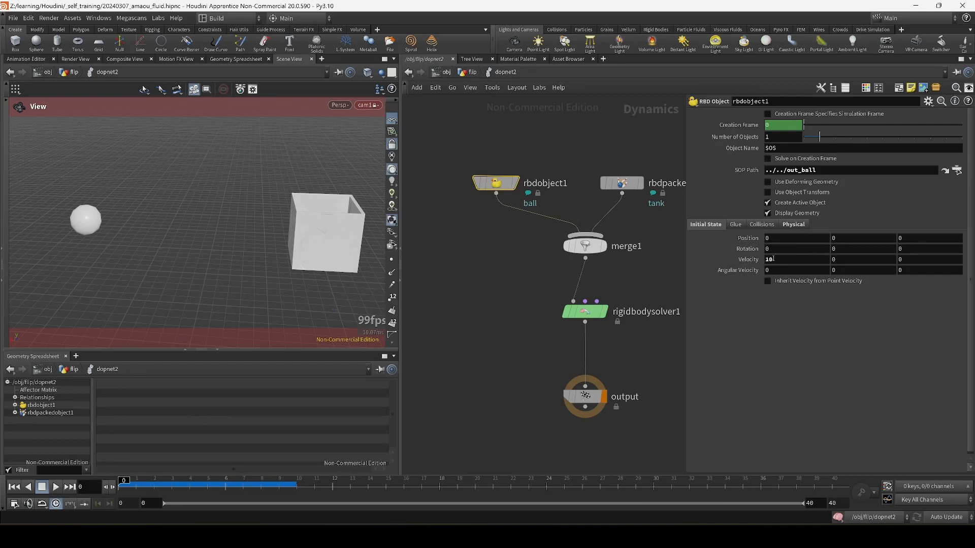
{"action": "mouse_move", "coordinate": [201, 316]}
{"action": "left_mouse_down"}
{"action": "mouse_move", "coordinate": [196, 291]}
{"action": "mouse_move", "coordinate": [199, 319]}
{"action": "left_mouse_up"}
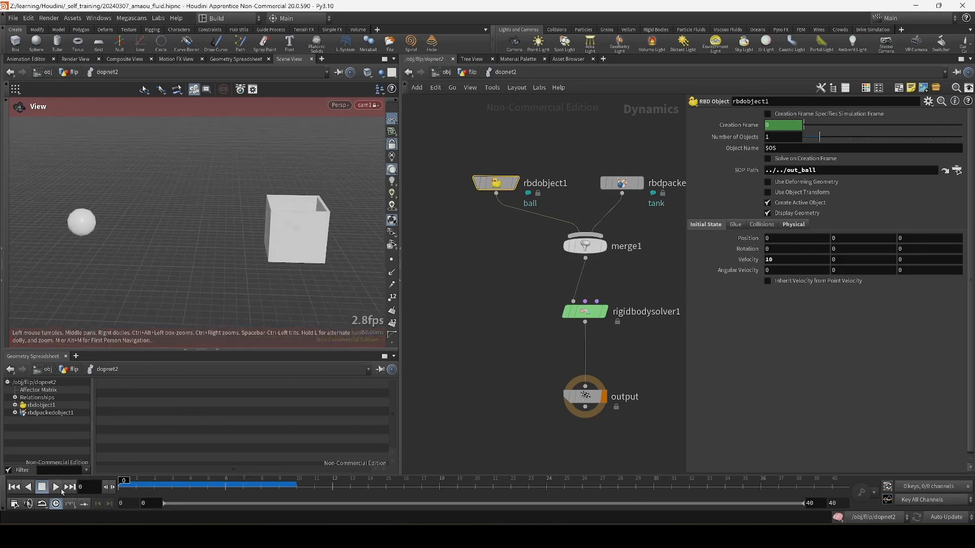
{"action": "left_click", "coordinate": [57, 489]}
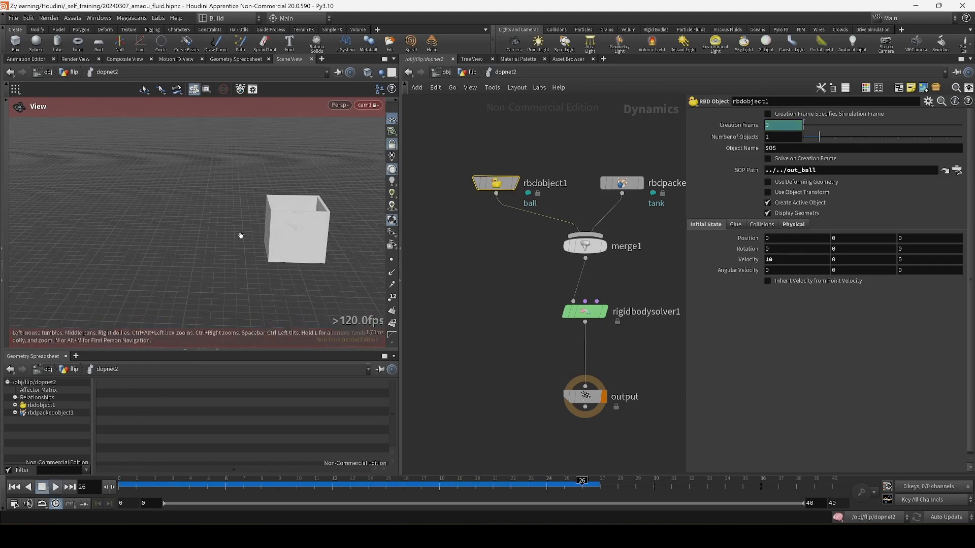
- Return to the flip geometry network and set the X translation of the ball group's transform5 to -5
{"action": "key", "text": "u"}
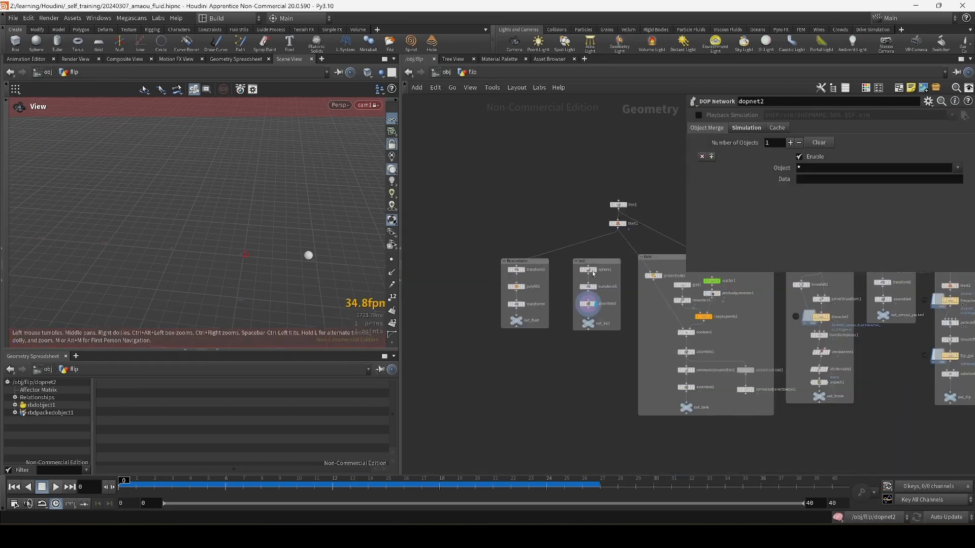
{"action": "key", "text": "Escape"}
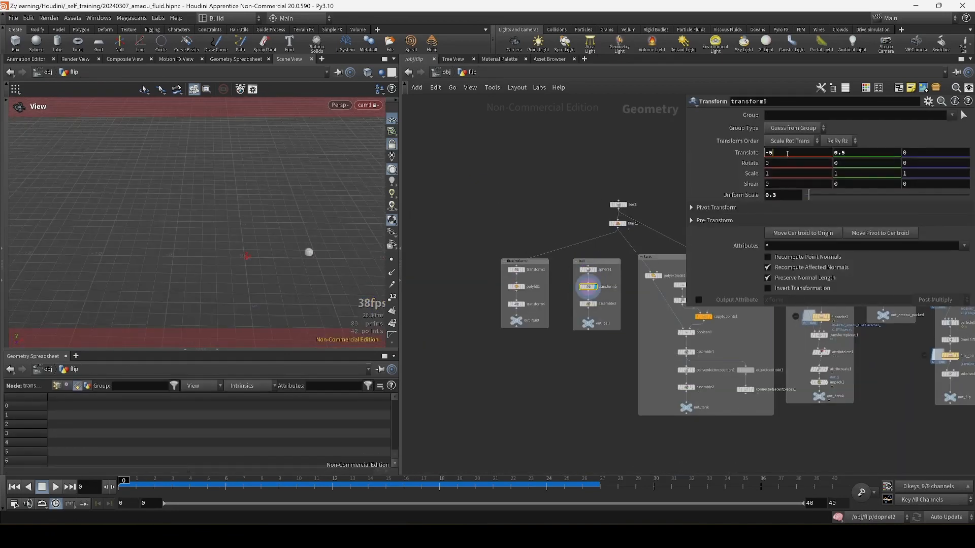
{"action": "left_click_drag", "start_coordinate": [777, 153], "coordinate": [699, 148]}
{"action": "type", "text": "-5"}
{"action": "key", "text": "Return"}
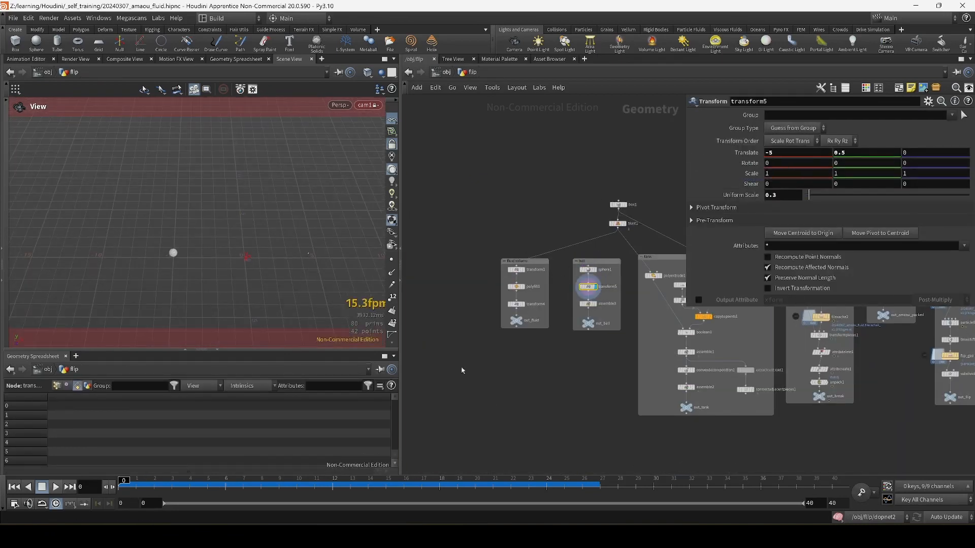
- Reopen the dopnet2 simulation network, play the simulation and stop at frame 10 to examine the ball's contact with the tank
{"action": "scroll", "coordinate": [583, 310], "scroll_direction": "up", "scroll_amount": 5}
{"action": "scroll", "coordinate": [550, 355], "scroll_direction": "down", "scroll_amount": 5}
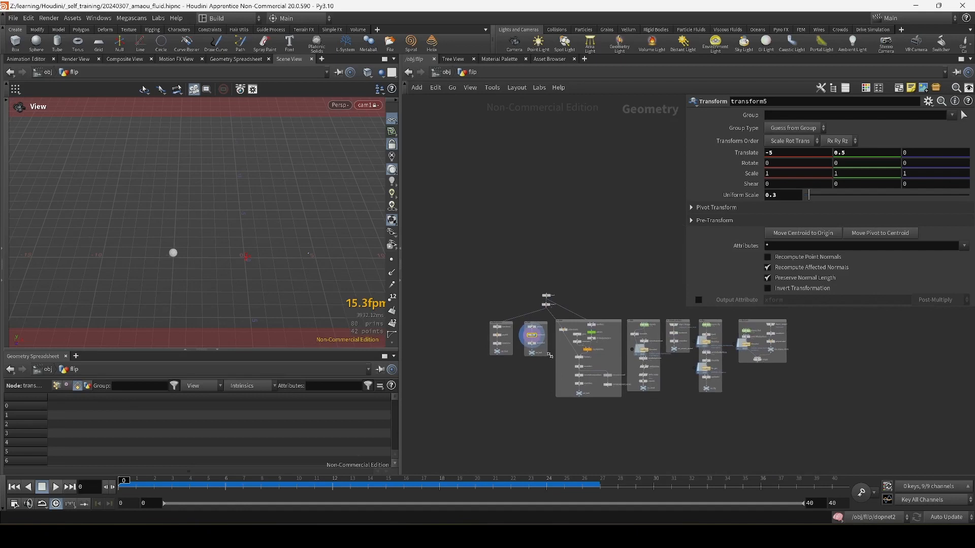
{"action": "scroll", "coordinate": [661, 309], "scroll_direction": "up", "scroll_amount": 5}
{"action": "double_click", "coordinate": [664, 305]}
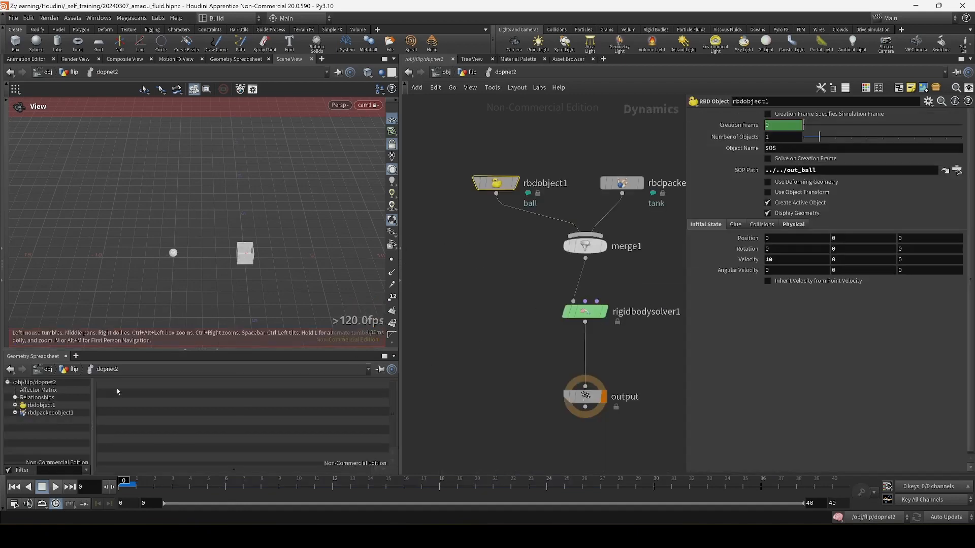
{"action": "left_click", "coordinate": [56, 487]}
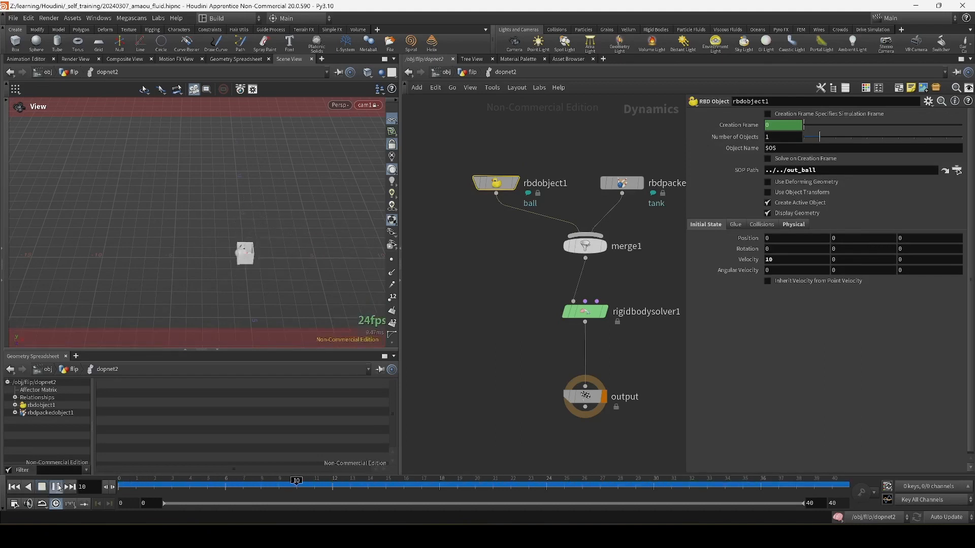
{"action": "left_click", "coordinate": [55, 487]}
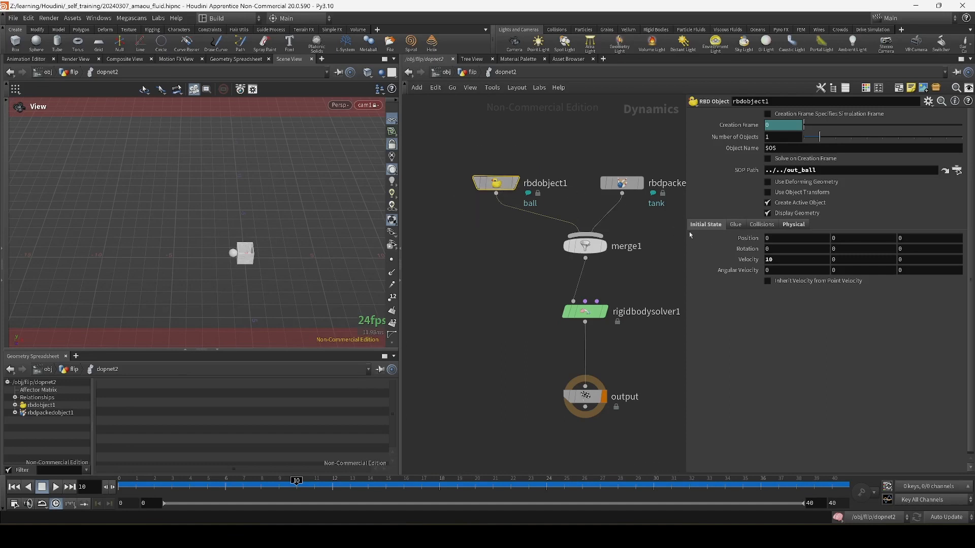
{"action": "scroll", "coordinate": [243, 250], "scroll_direction": "up", "scroll_amount": 5}
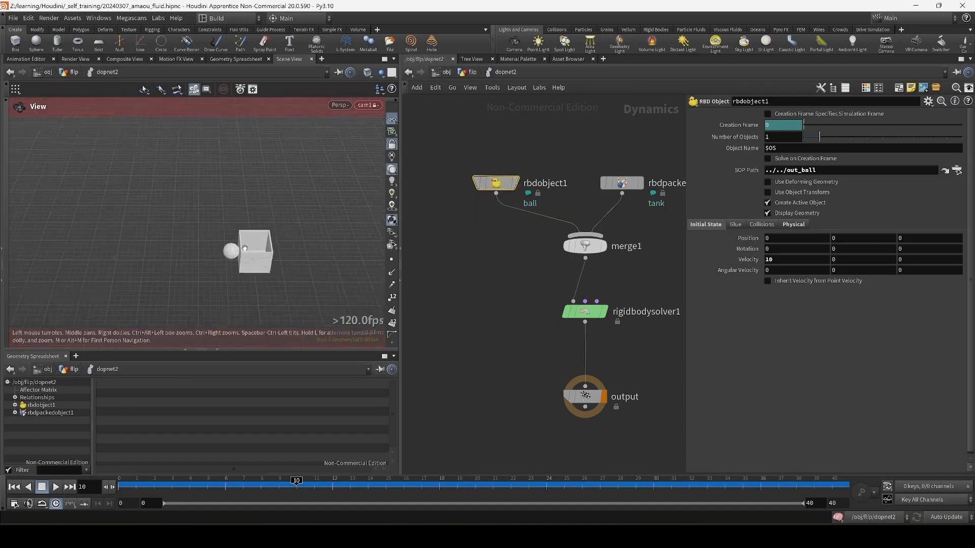
- Set the physical Density of rbdobject1 to 1000 and replay the simulation from frame 0
{"action": "left_click", "coordinate": [802, 226]}
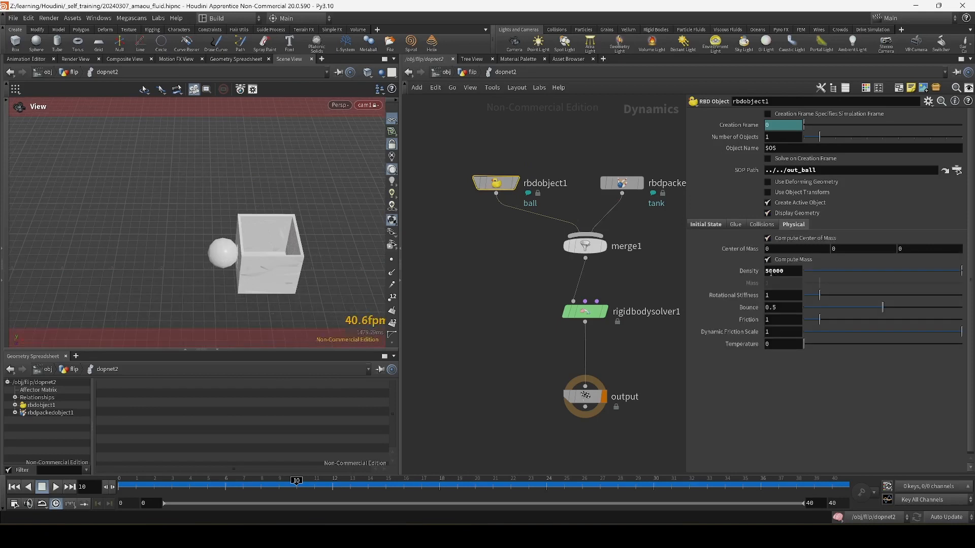
{"action": "left_click_drag", "start_coordinate": [771, 273], "coordinate": [766, 273]}
{"action": "type", "text": "1"}
{"action": "key", "text": "Return"}
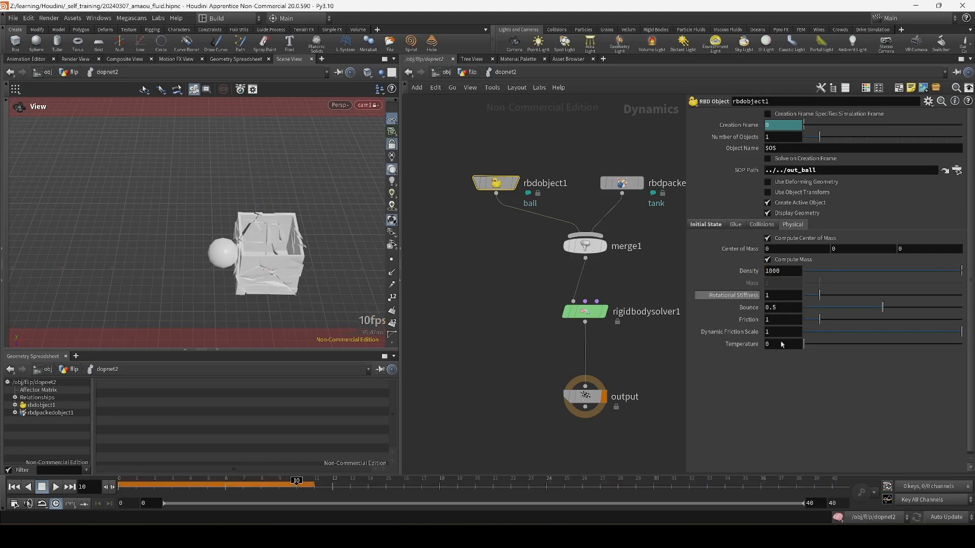
{"action": "left_click_drag", "start_coordinate": [283, 484], "coordinate": [121, 483]}
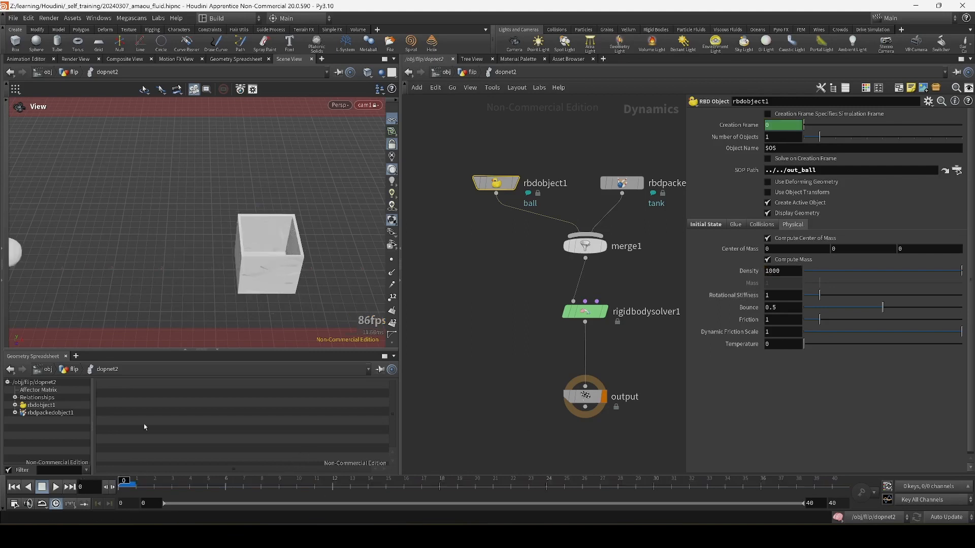
{"action": "scroll", "coordinate": [238, 212], "scroll_direction": "down", "scroll_amount": 6}
{"action": "scroll", "coordinate": [240, 214], "scroll_direction": "down", "scroll_amount": 1}
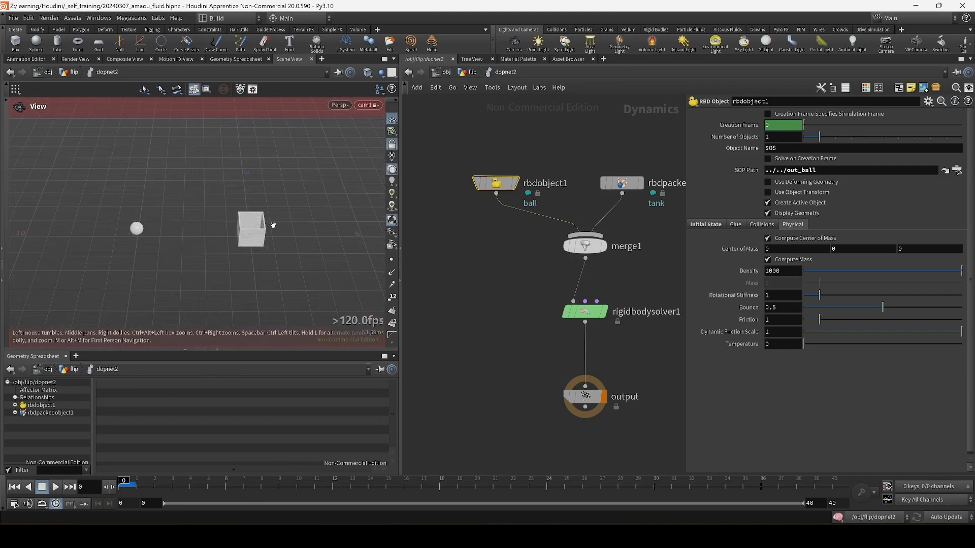
{"action": "scroll", "coordinate": [264, 224], "scroll_direction": "down", "scroll_amount": 3}
{"action": "left_click", "coordinate": [60, 489]}
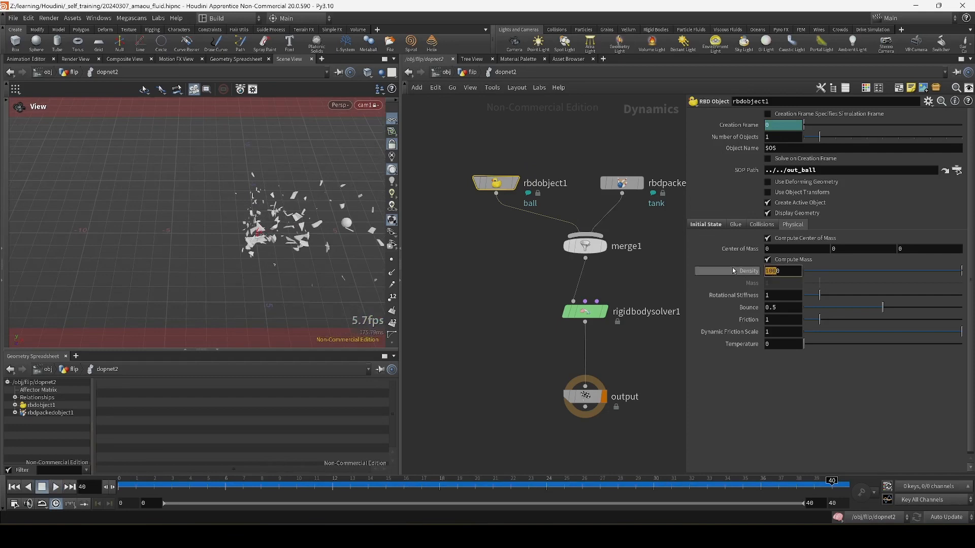
- Set rbdobject1's Density to 100, replay the simulation from the start and examine how the tank pieces break apart
{"action": "type", "text": "0"}
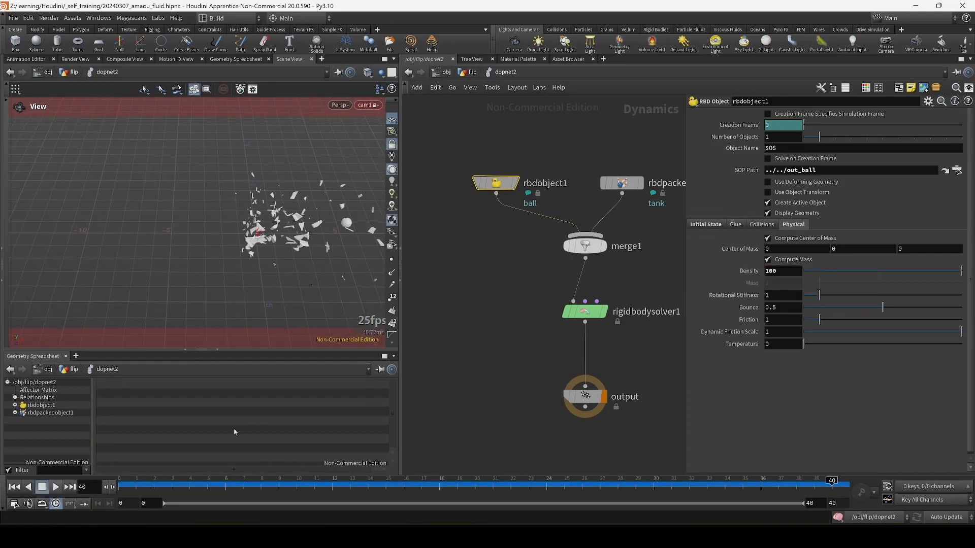
{"action": "left_click", "coordinate": [15, 488]}
{"action": "left_click", "coordinate": [61, 488]}
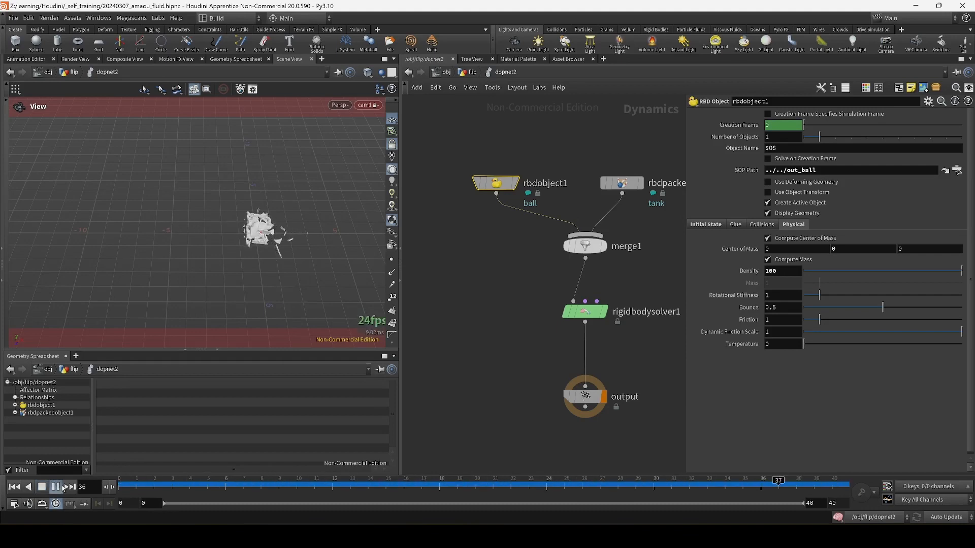
{"action": "left_click", "coordinate": [69, 488]}
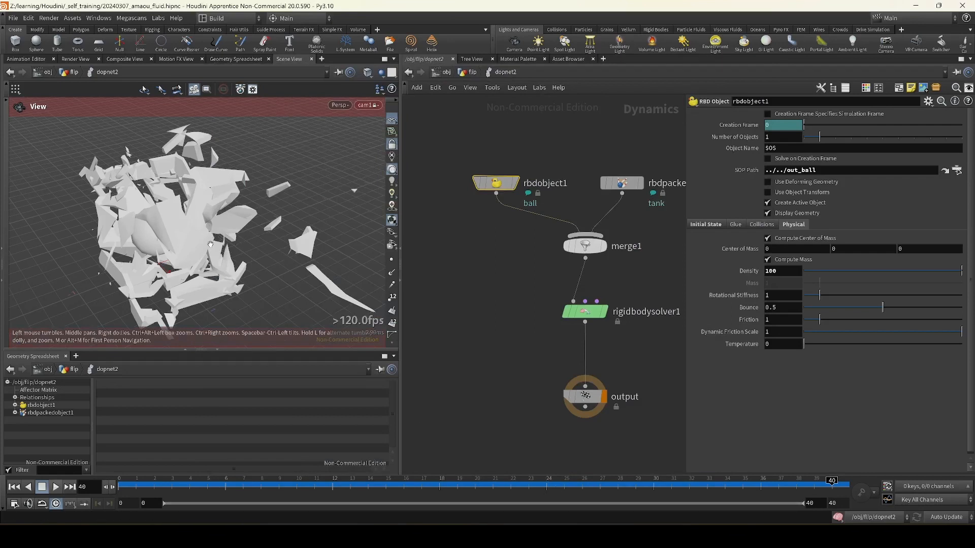
{"action": "left_click_drag", "start_coordinate": [211, 244], "coordinate": [219, 226]}
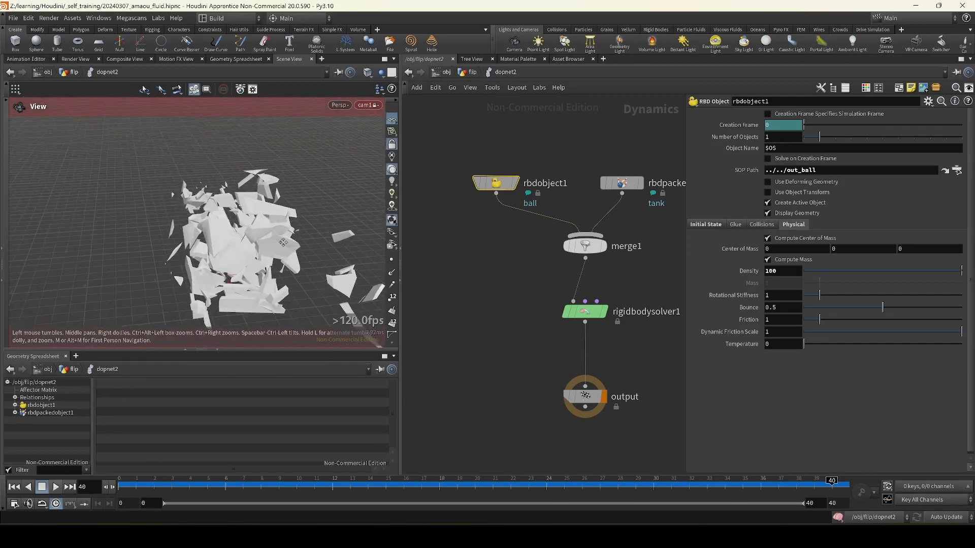
{"action": "left_click_drag", "start_coordinate": [283, 242], "coordinate": [208, 240]}
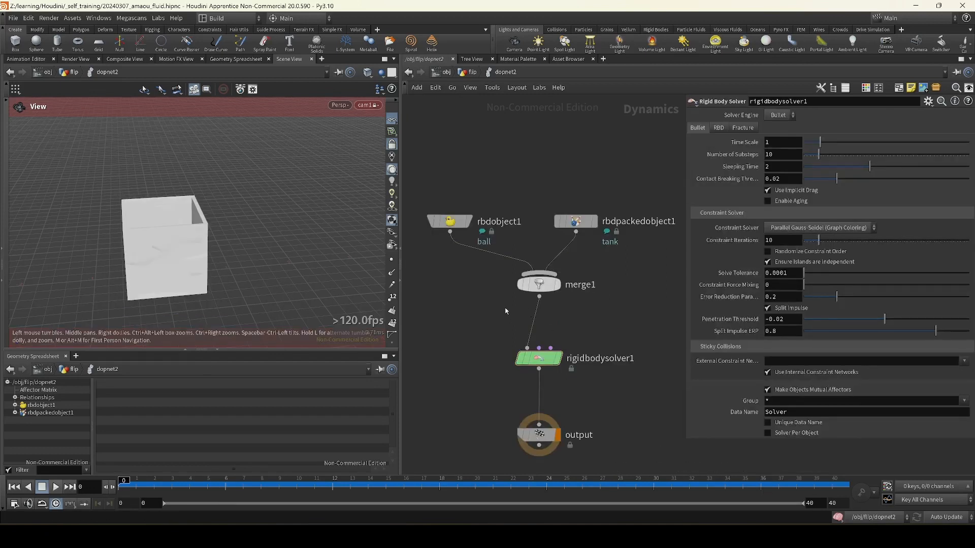
- Add a Bullet RBD solver and an RBD Solver to dopnet2, and compare their settings with rigidbodysolver1
{"action": "key", "text": "Tab"}
{"action": "type", "text": "r"}
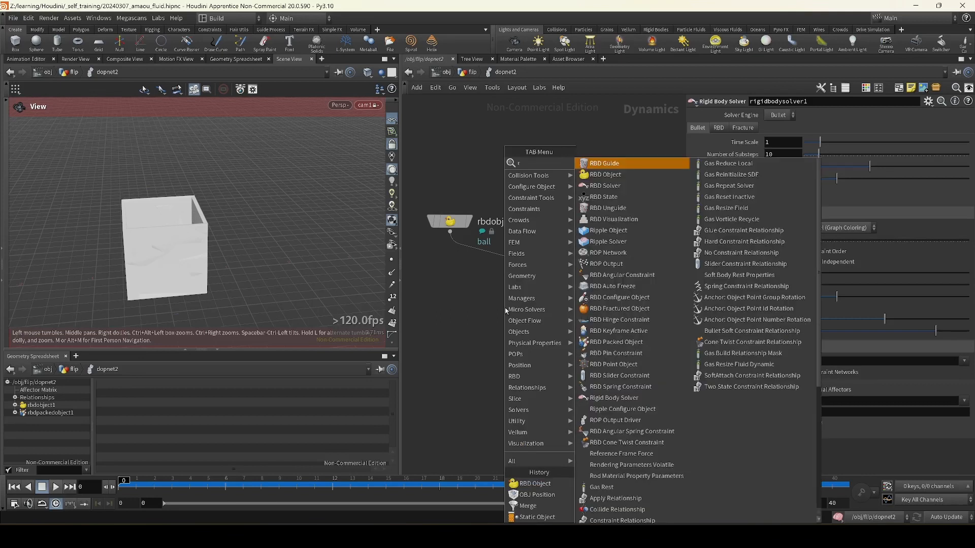
{"action": "type", "text": "bd"}
{"action": "left_click", "coordinate": [606, 186]}
{"action": "left_click", "coordinate": [639, 374]}
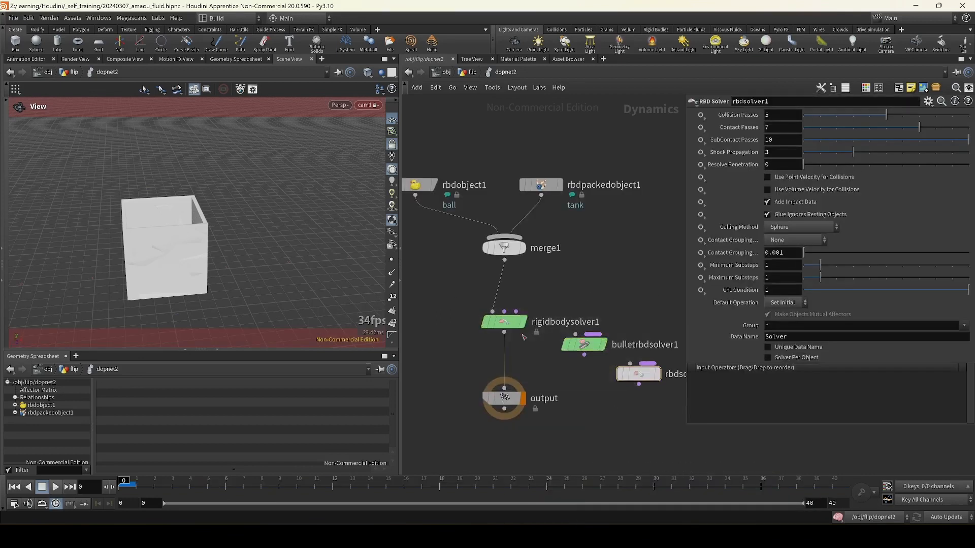
{"action": "left_click", "coordinate": [508, 328]}
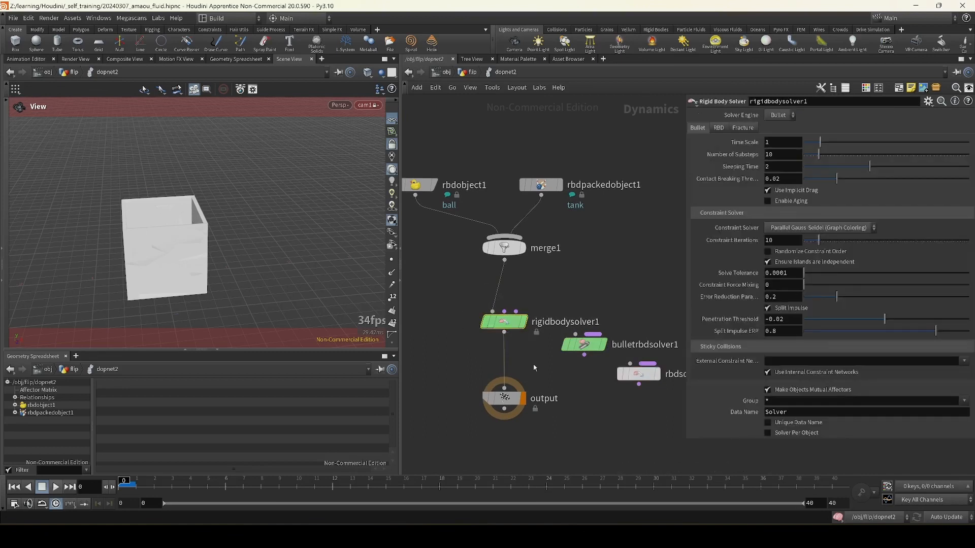
- Delete the unconnected bulletrbdsolver1 and rbdsolver1 nodes from the simulation network
{"action": "left_click_drag", "start_coordinate": [617, 372], "coordinate": [595, 334]}
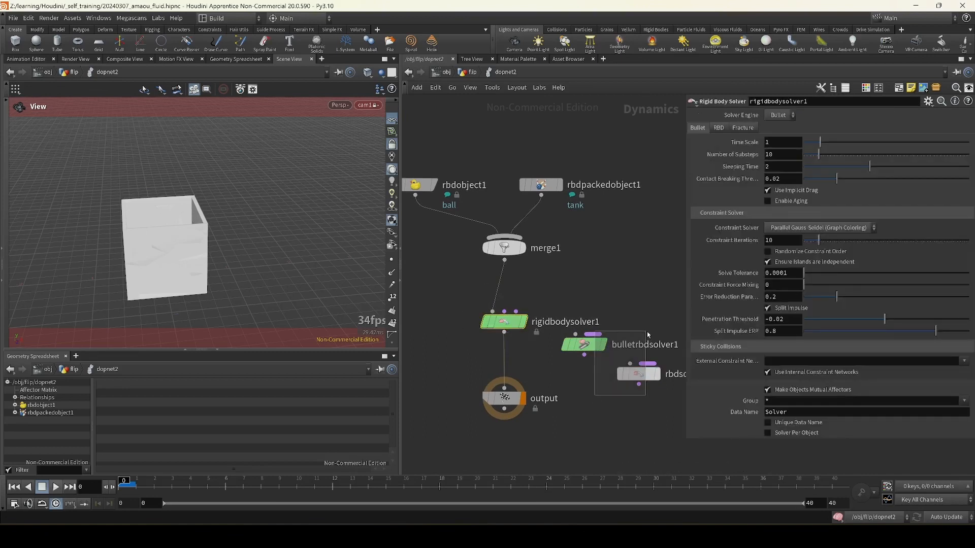
{"action": "key", "text": "Delete"}
{"action": "middle_click_drag", "start_coordinate": [606, 368], "coordinate": [669, 389]}
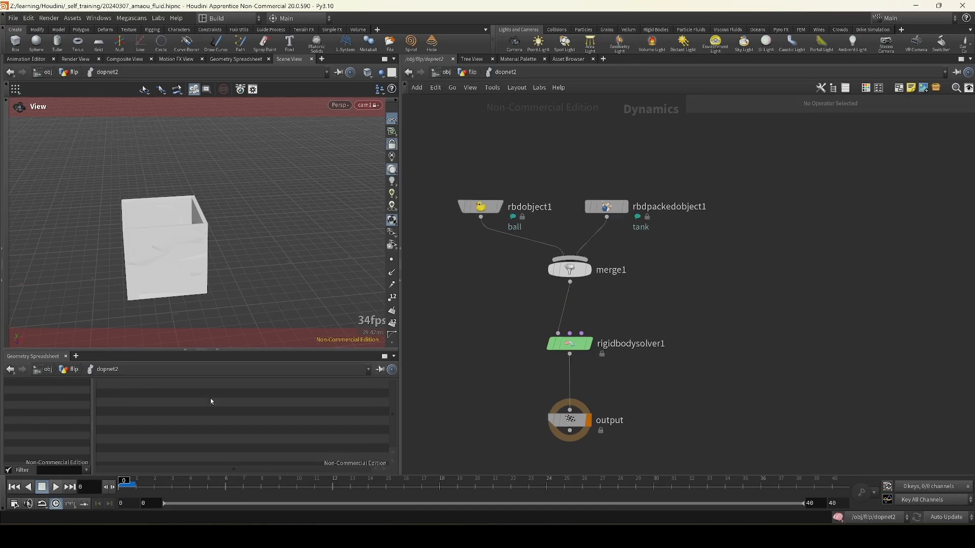
- Play the tank-breaking simulation, return to the flip geometry network and replay it from frame 0
{"action": "left_click", "coordinate": [58, 489]}
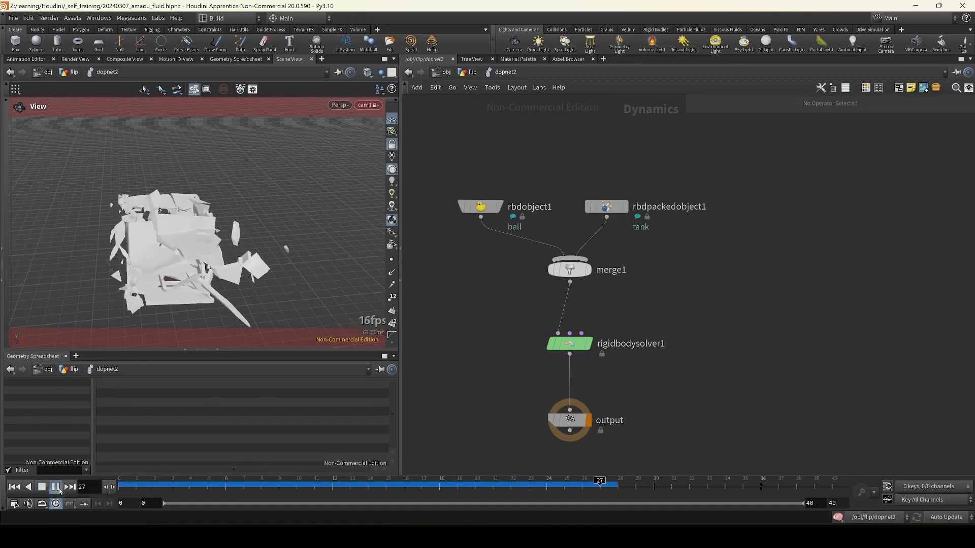
{"action": "left_click", "coordinate": [59, 490]}
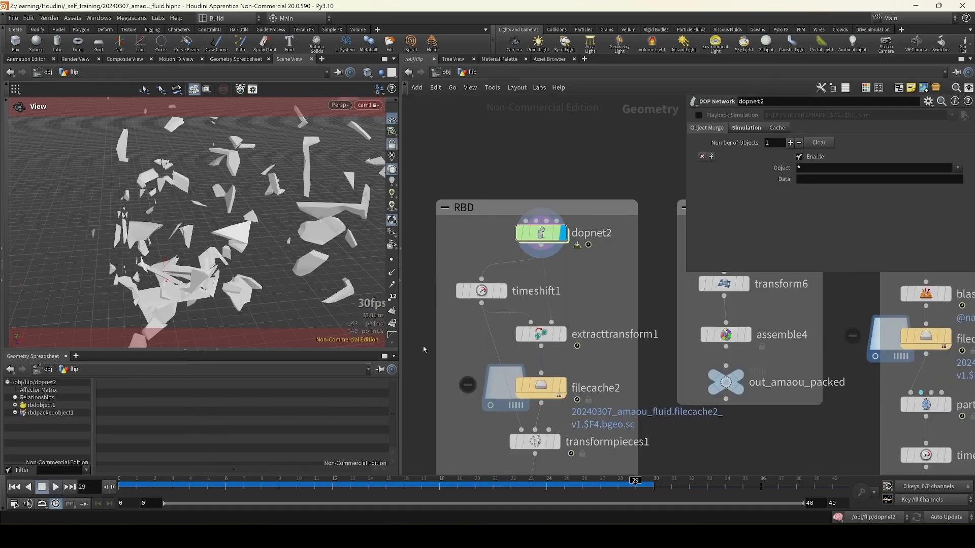
{"action": "left_click", "coordinate": [130, 478]}
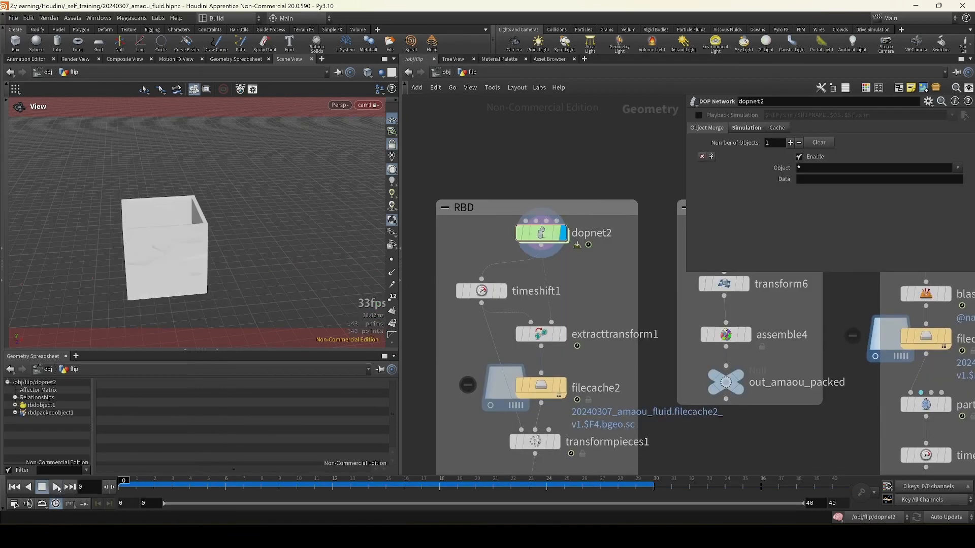
{"action": "left_click", "coordinate": [56, 487]}
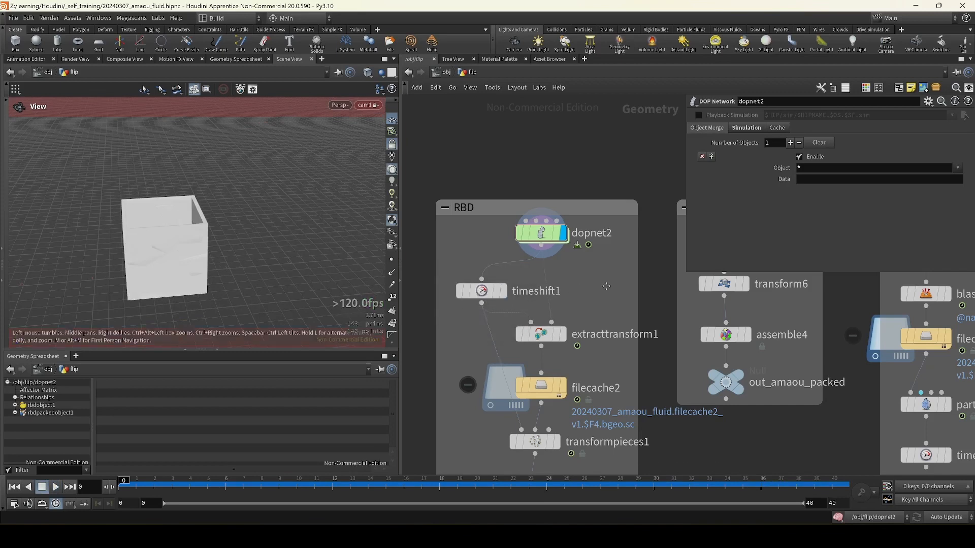
- Inspect timeshift1's settings in the RBD group and review the node information of dopnet2, including its points and attributes
{"action": "left_click", "coordinate": [506, 278]}
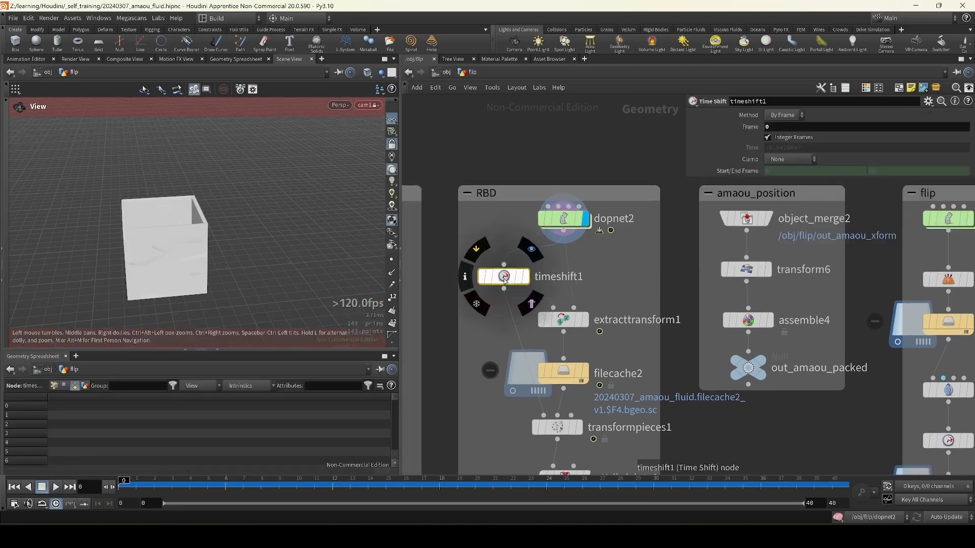
{"action": "left_click", "coordinate": [564, 221]}
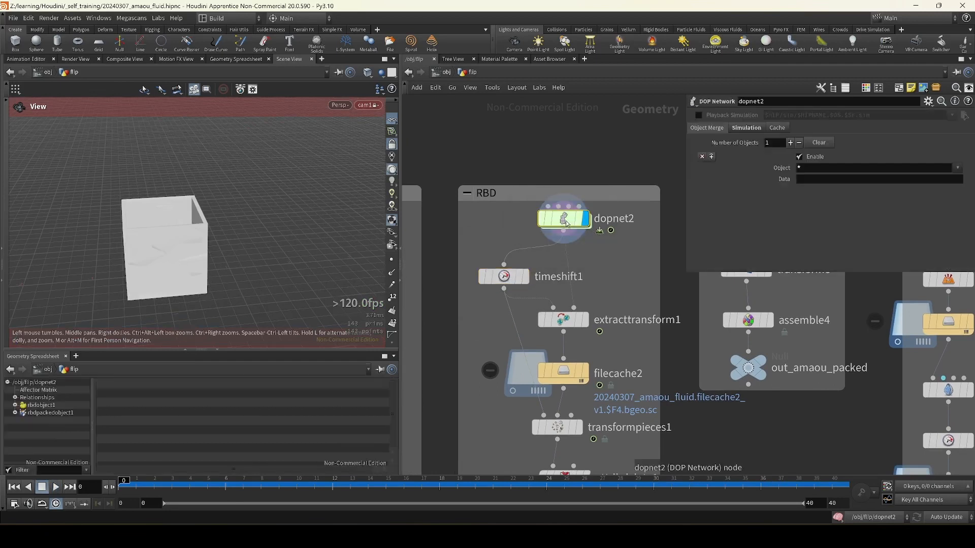
{"action": "left_click_drag", "start_coordinate": [175, 282], "coordinate": [268, 242]}
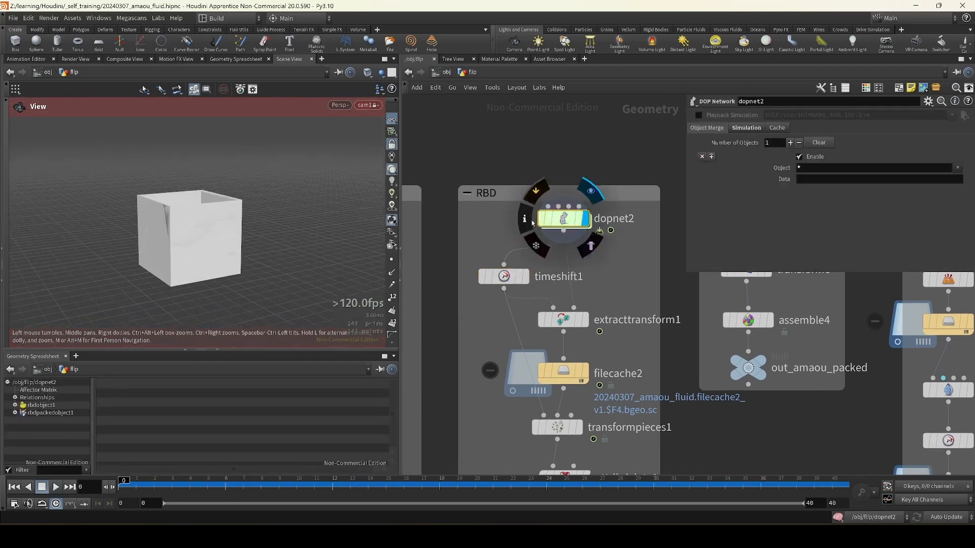
{"action": "left_click", "coordinate": [526, 218]}
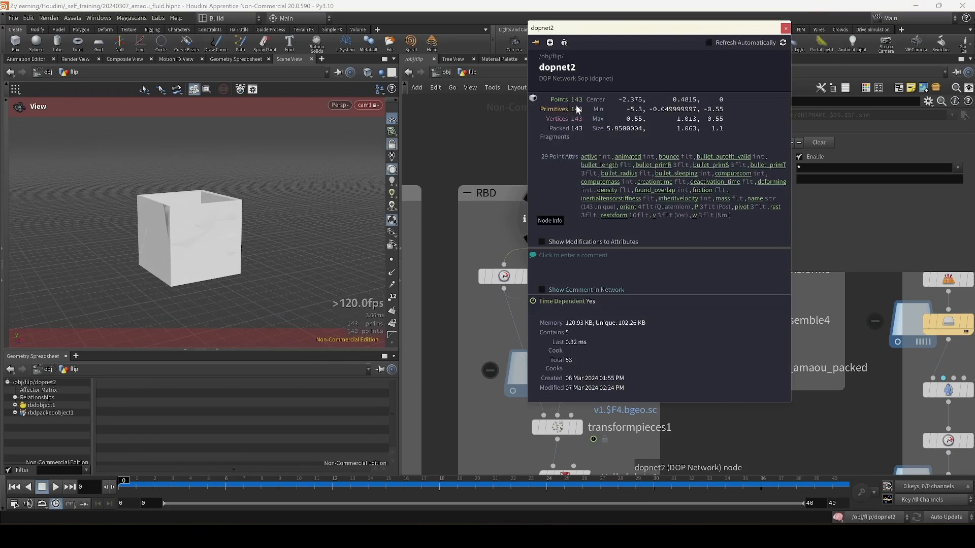
{"action": "left_click", "coordinate": [785, 29]}
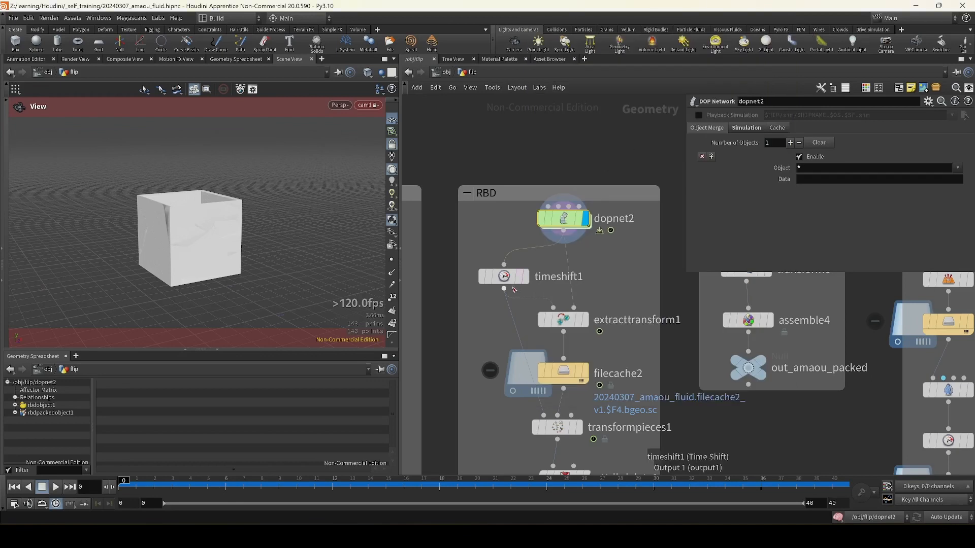
- Display timeshift1 in the RBD group and inspect its settings and the frozen tank geometry from another angle
{"action": "left_click_drag", "start_coordinate": [190, 258], "coordinate": [211, 244]}
{"action": "scroll", "coordinate": [203, 239], "scroll_direction": "up", "scroll_amount": 2}
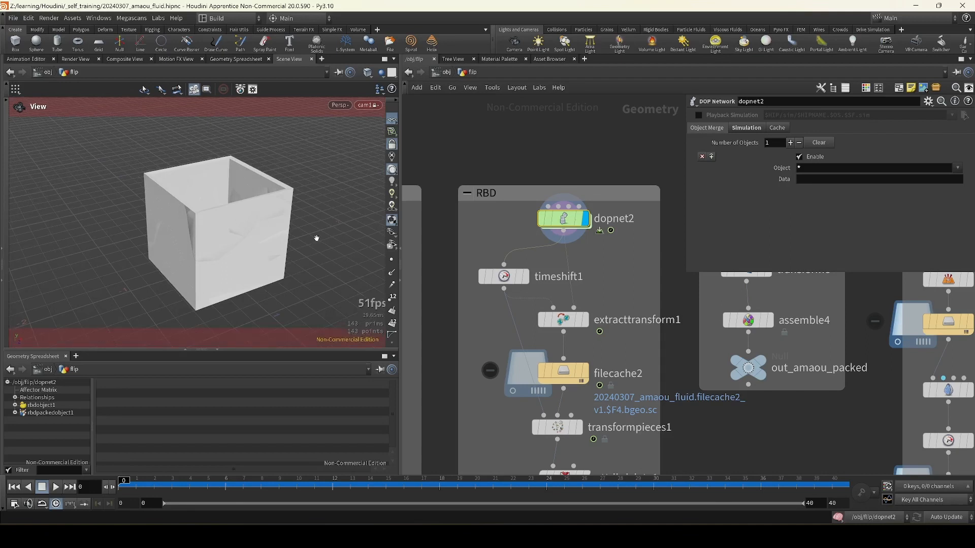
{"action": "left_click", "coordinate": [525, 277]}
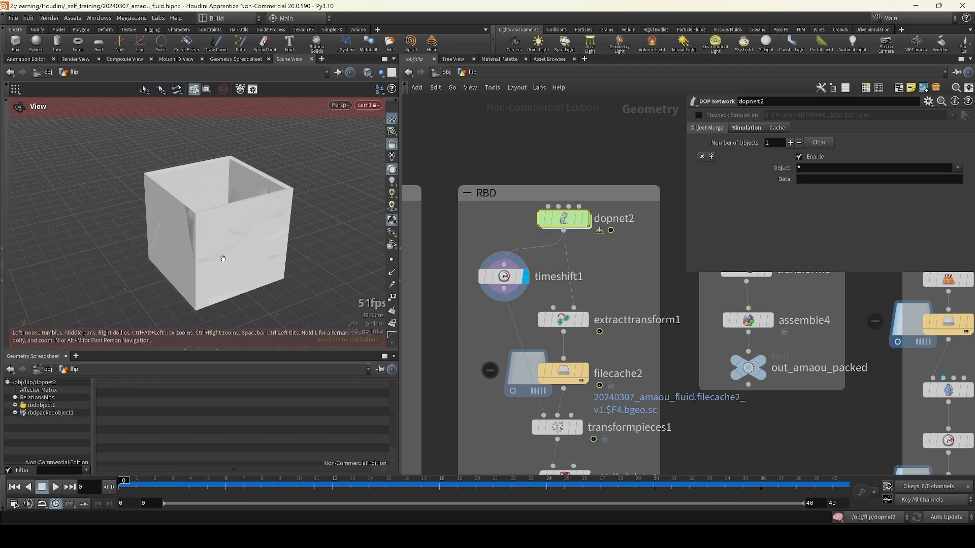
{"action": "left_click", "coordinate": [504, 277]}
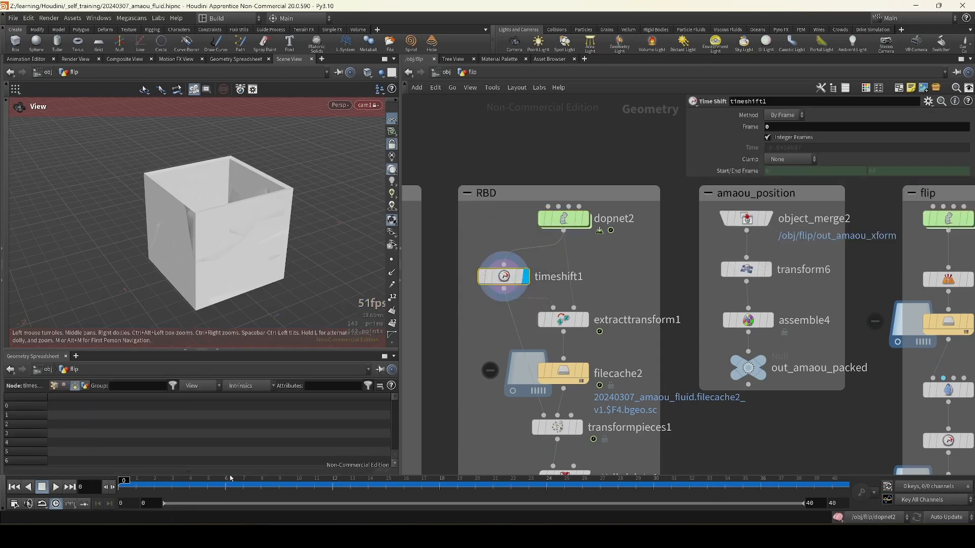
{"action": "left_click_drag", "start_coordinate": [186, 219], "coordinate": [208, 225]}
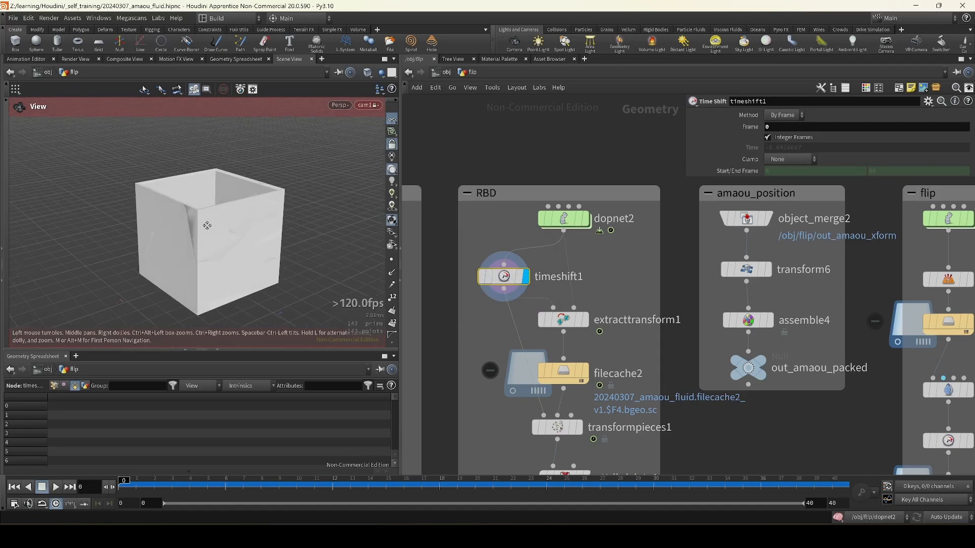
- Display extracttransform1's points, scrub through the timeline, and display dopnet2 for comparison with the simulated geometry
{"action": "left_click", "coordinate": [567, 324]}
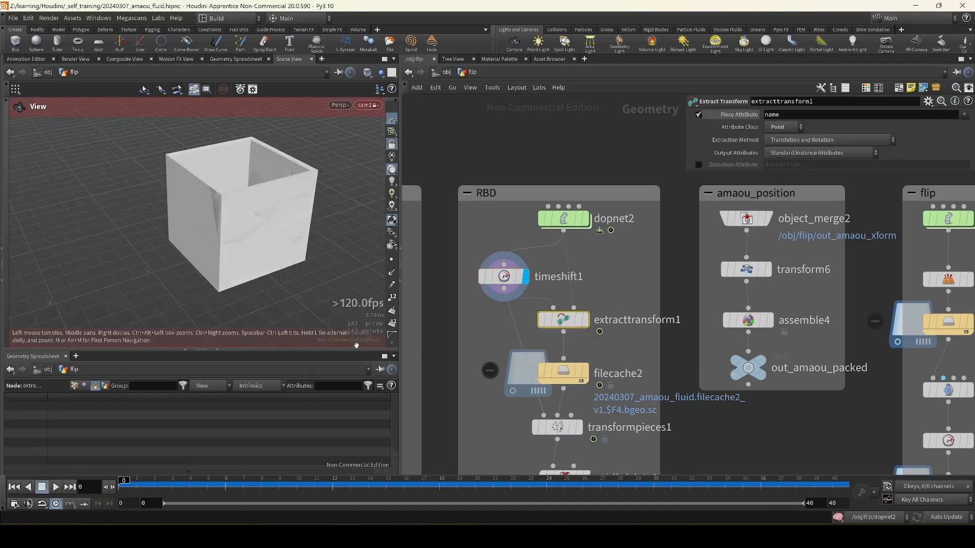
{"action": "mouse_move", "coordinate": [580, 328]}
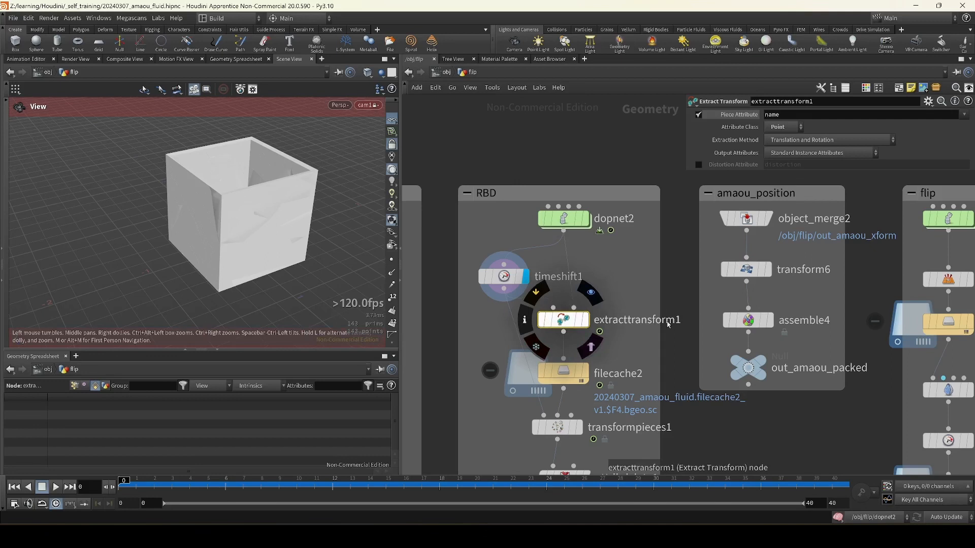
{"action": "key", "text": "r"}
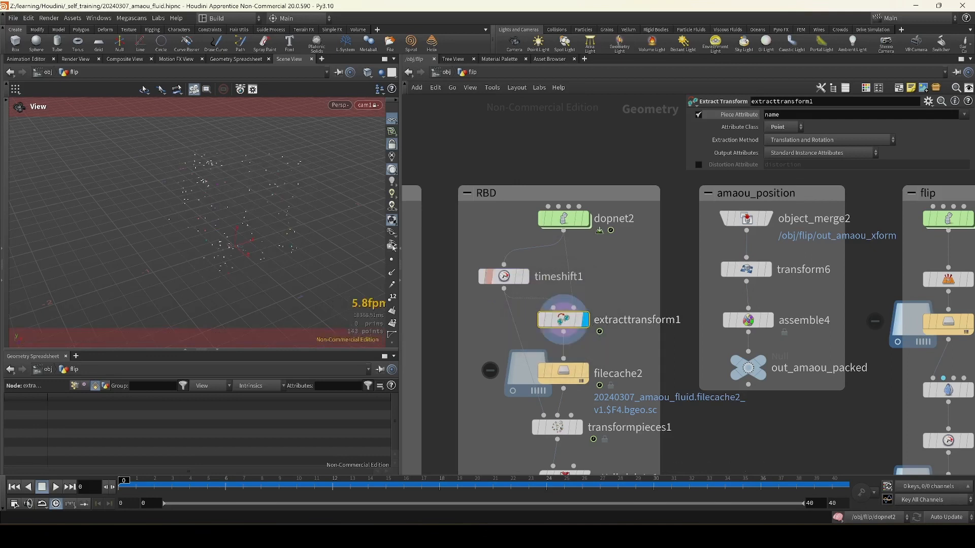
{"action": "left_click_drag", "start_coordinate": [326, 228], "coordinate": [306, 224]}
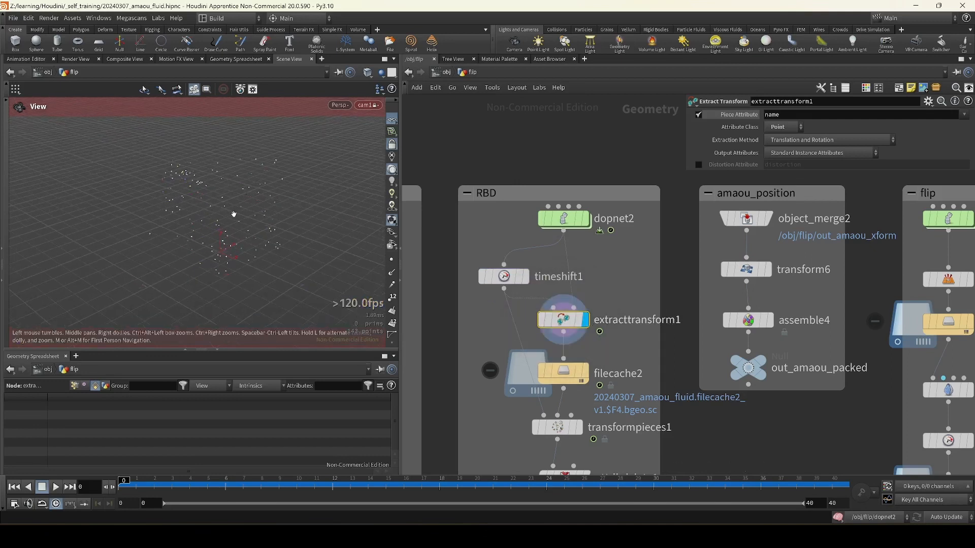
{"action": "mouse_move", "coordinate": [127, 481]}
{"action": "left_mouse_down"}
{"action": "mouse_move", "coordinate": [599, 481]}
{"action": "mouse_move", "coordinate": [422, 480]}
{"action": "mouse_move", "coordinate": [564, 481]}
{"action": "left_mouse_up"}
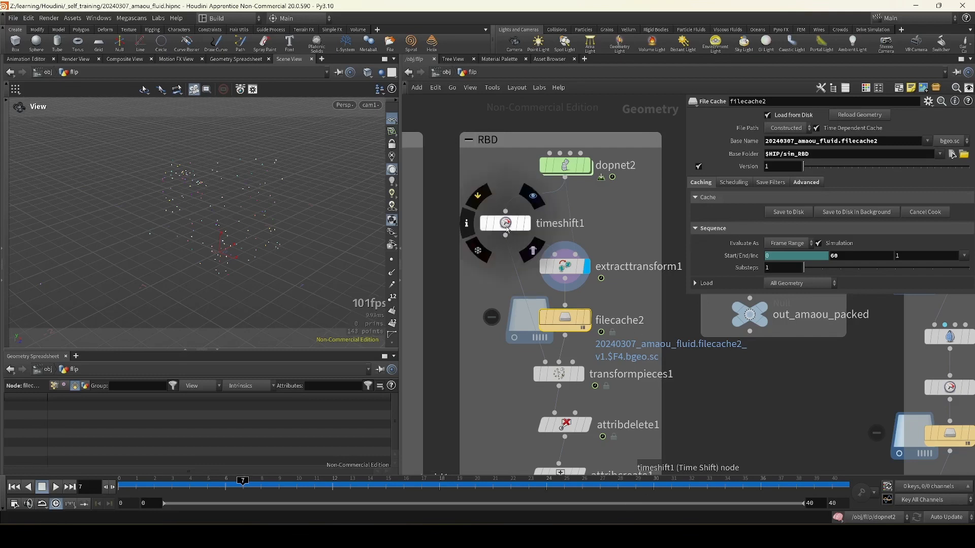
{"action": "left_click", "coordinate": [588, 168]}
{"action": "left_click", "coordinate": [588, 168]}
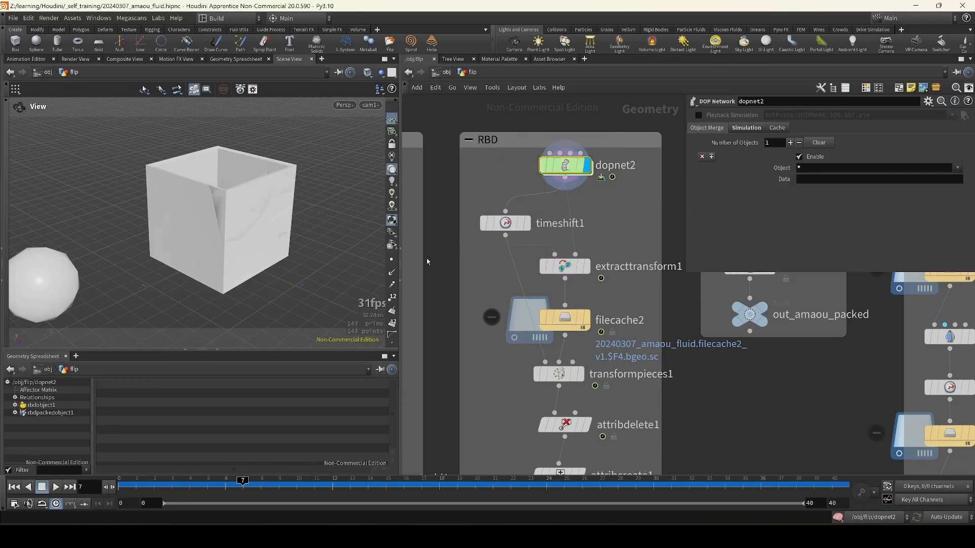
- Switch to File Explorer and compare the sizes of the first and last filecache2 cache files in the sim_RBD v1 folder
{"action": "key", "text": "alt+Tab"}
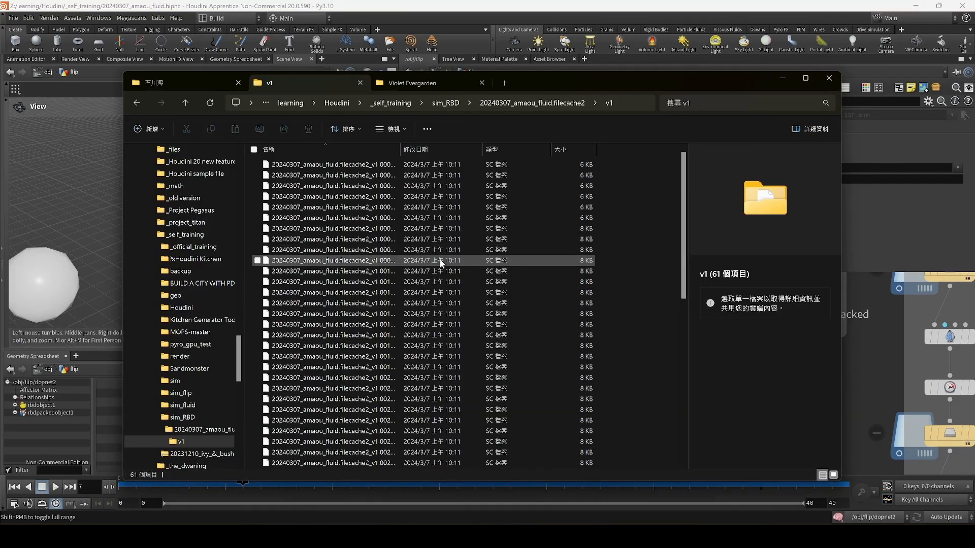
{"action": "left_click", "coordinate": [450, 167]}
{"action": "scroll", "coordinate": [593, 233], "scroll_direction": "down", "scroll_amount": 10}
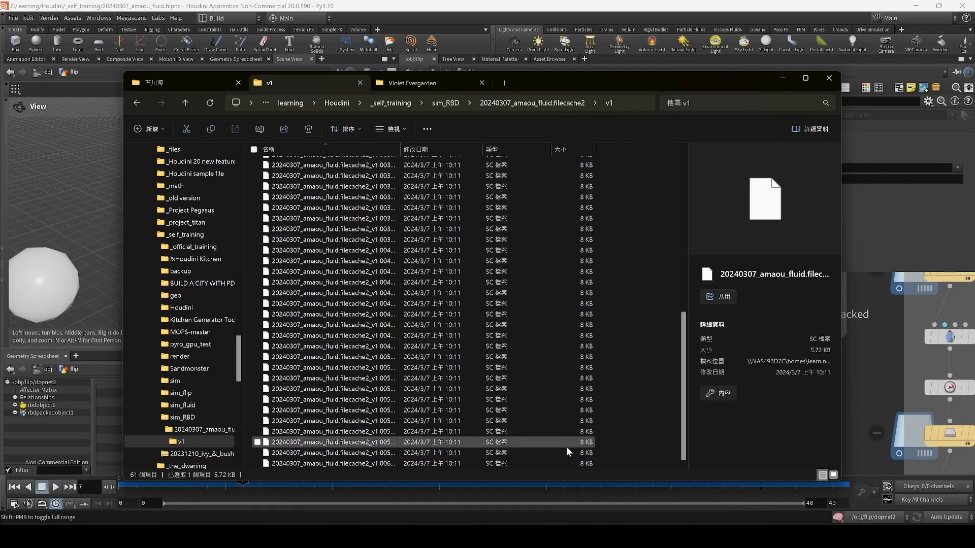
{"action": "left_click", "coordinate": [577, 464]}
{"action": "scroll", "coordinate": [596, 465], "scroll_direction": "up", "scroll_amount": 10}
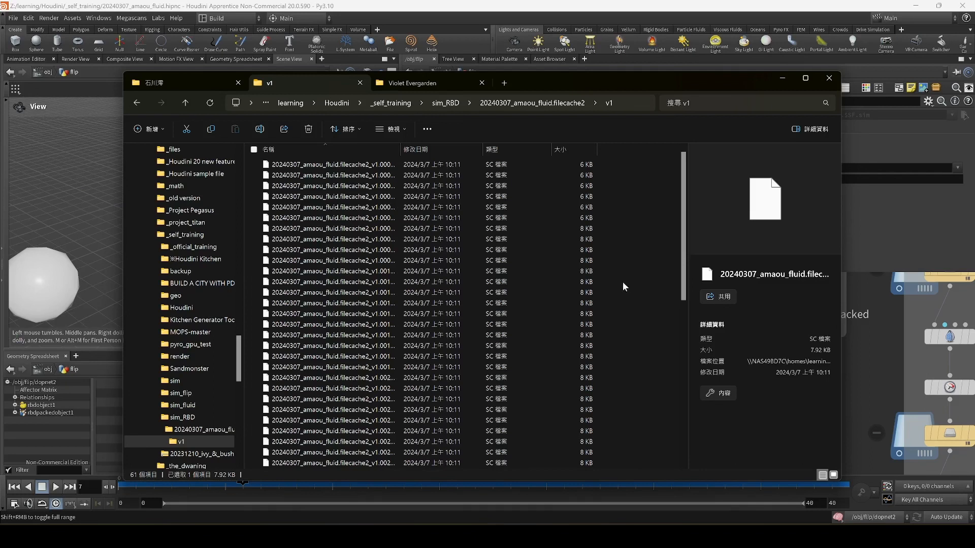
- Return to Houdini, display transformpieces1 to examine its inputs and rebuilt tank pieces, and go back to frame 0
{"action": "left_click", "coordinate": [469, 4]}
{"action": "middle_click_drag", "start_coordinate": [501, 390], "coordinate": [496, 375]}
{"action": "left_click", "coordinate": [578, 364]}
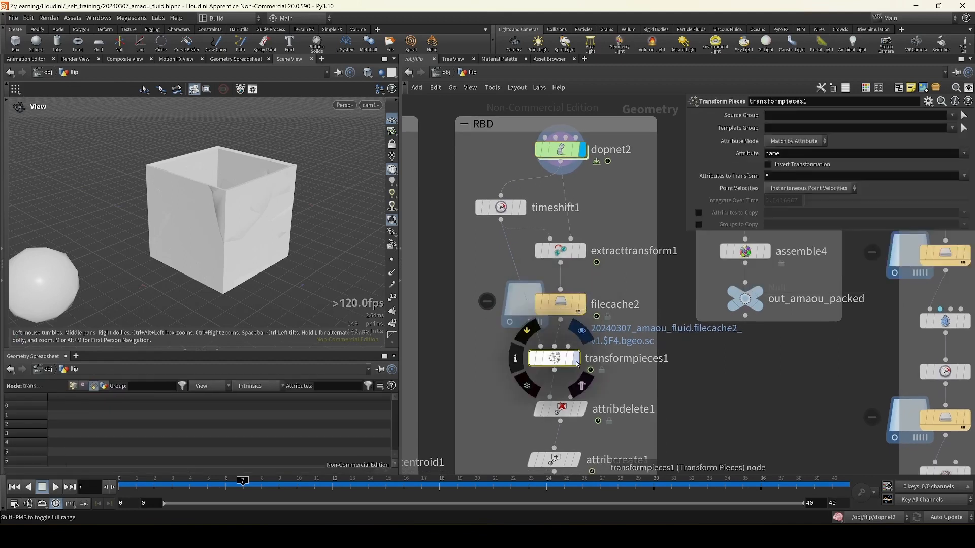
{"action": "left_click", "coordinate": [577, 363]}
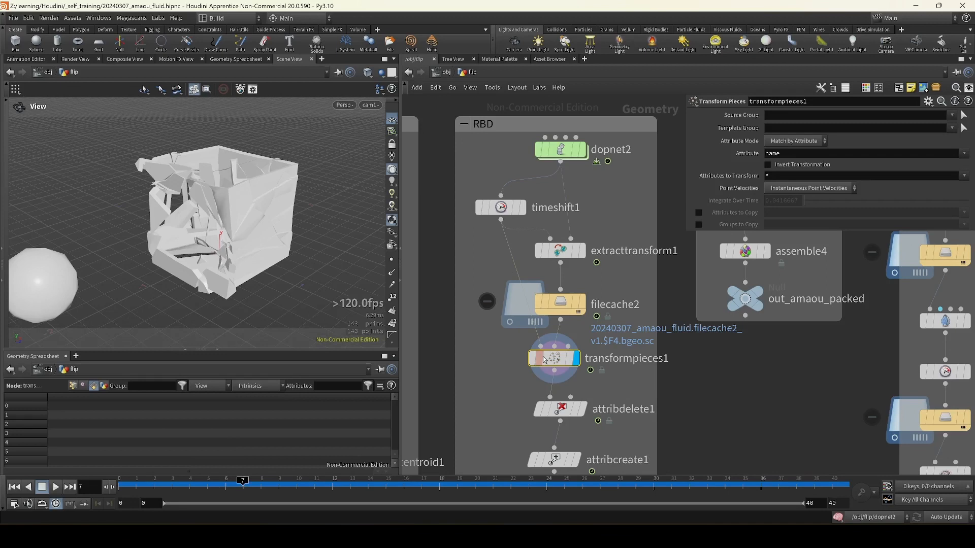
{"action": "mouse_move", "coordinate": [542, 346]}
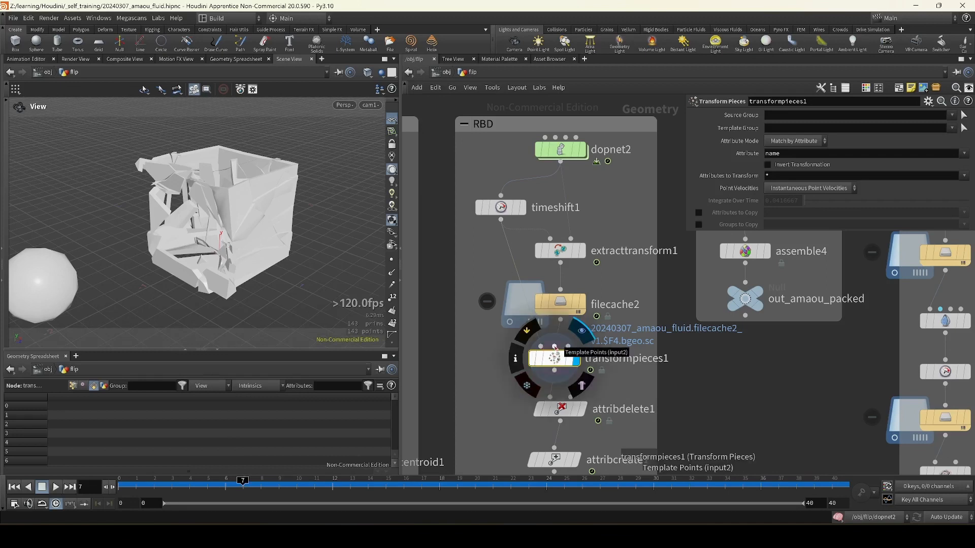
{"action": "left_click_drag", "start_coordinate": [120, 481], "coordinate": [69, 480]}
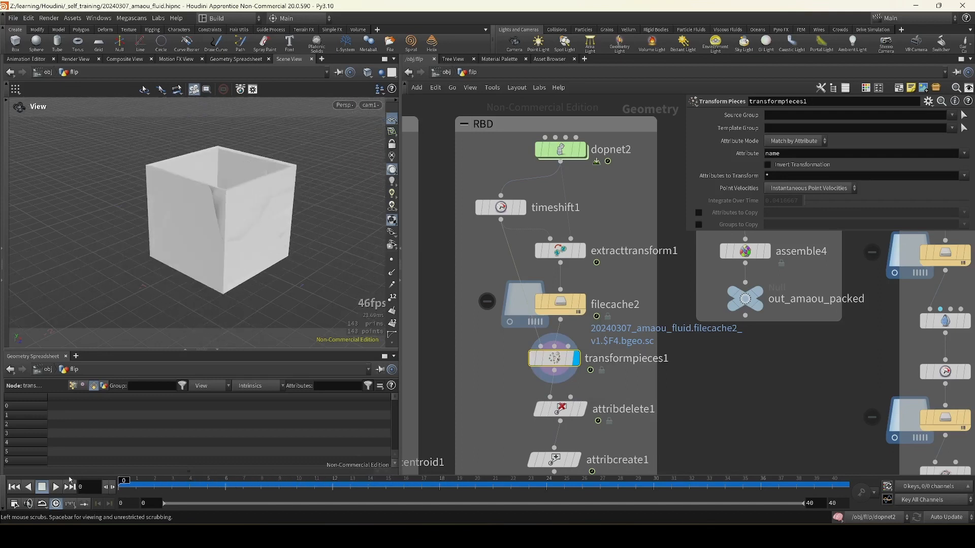
- Inspect the settings of assemble3 in the ball group, including its output prefix and name attribute options
{"action": "scroll", "coordinate": [507, 289], "scroll_direction": "down", "scroll_amount": 5}
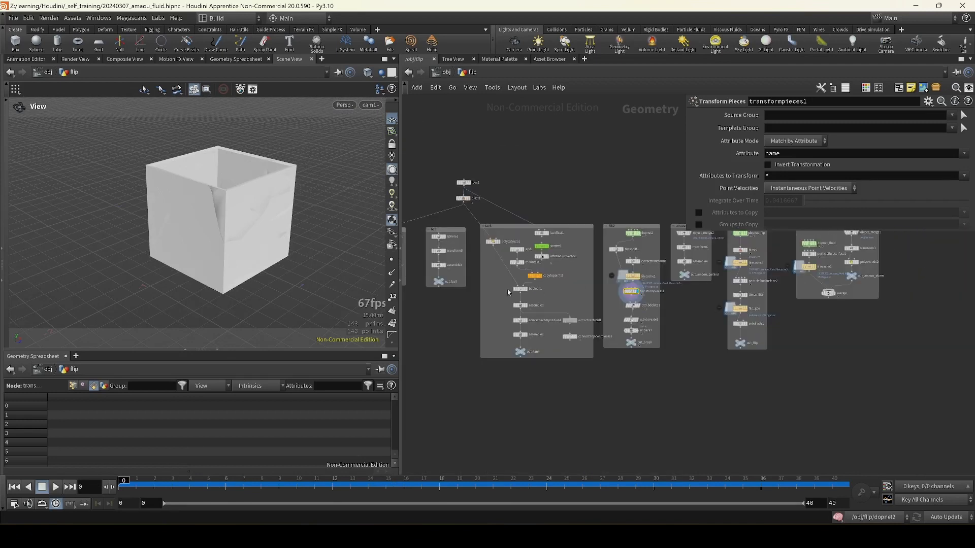
{"action": "scroll", "coordinate": [444, 294], "scroll_direction": "up", "scroll_amount": 3}
{"action": "scroll", "coordinate": [639, 437], "scroll_direction": "down", "scroll_amount": 2}
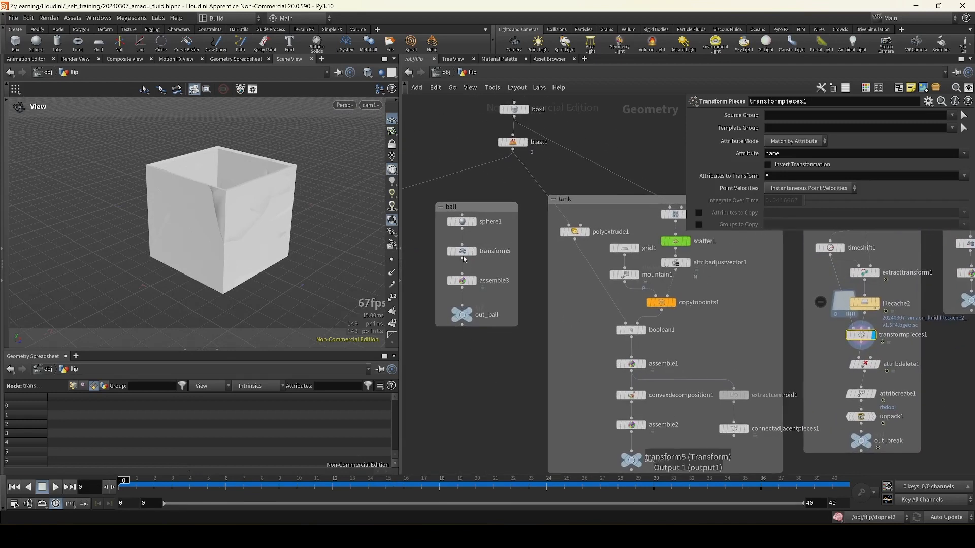
{"action": "scroll", "coordinate": [465, 284], "scroll_direction": "up", "scroll_amount": 5}
{"action": "left_click", "coordinate": [463, 298]}
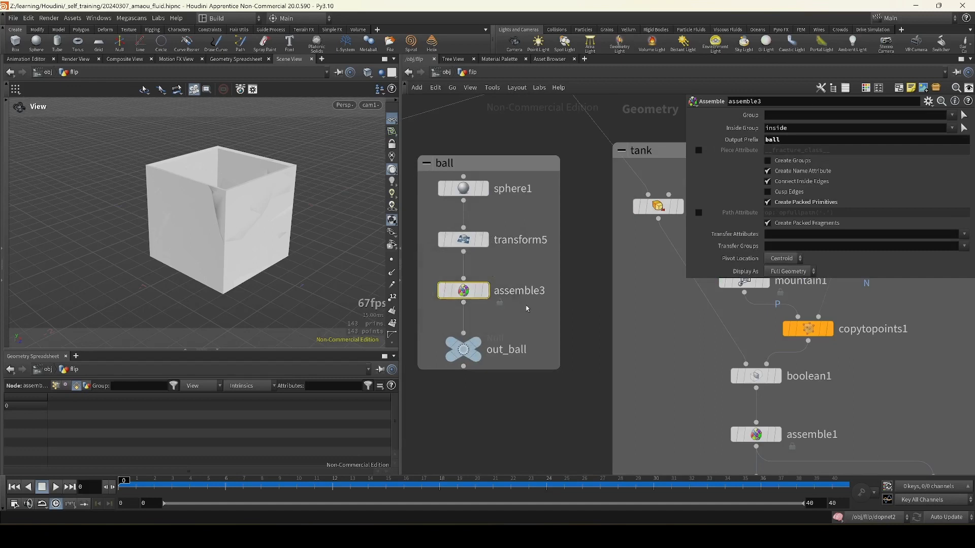
{"action": "mouse_move", "coordinate": [460, 296]}
- Return to the RBD group and review dopnet2, the tank in the viewport, and the extracttransform1 settings
{"action": "scroll", "coordinate": [792, 325], "scroll_direction": "down", "scroll_amount": 6}
{"action": "middle_click_drag", "start_coordinate": [843, 325], "coordinate": [492, 386]}
{"action": "scroll", "coordinate": [574, 356], "scroll_direction": "up", "scroll_amount": 6}
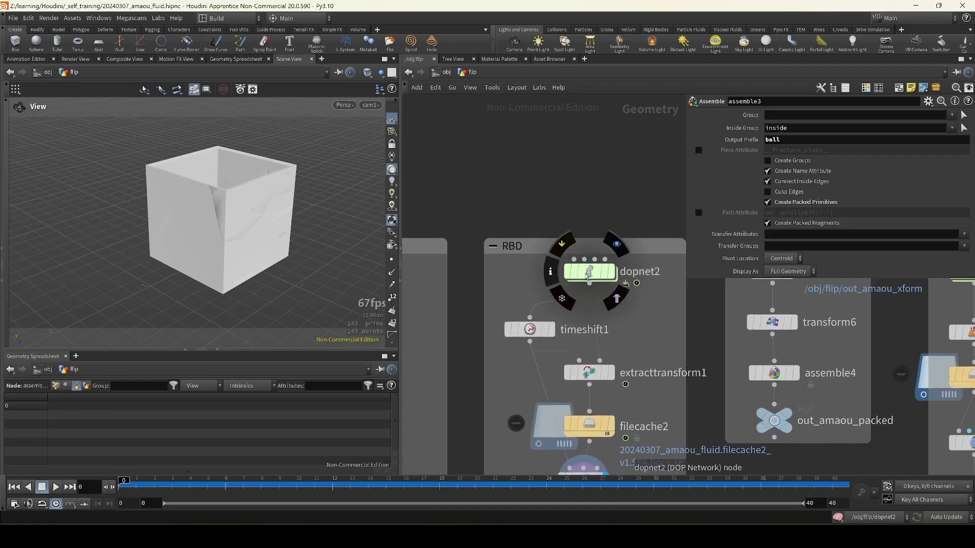
{"action": "left_click", "coordinate": [588, 272]}
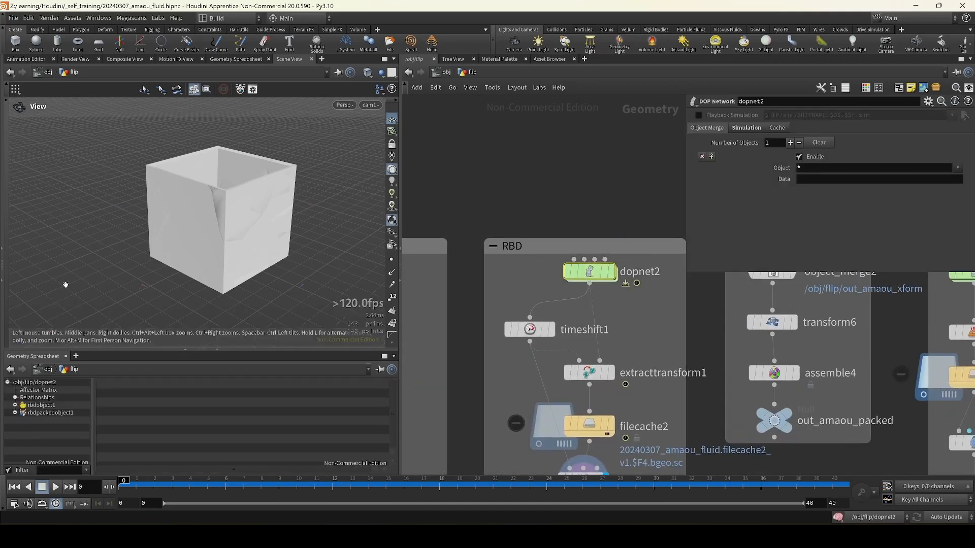
{"action": "left_click_drag", "start_coordinate": [254, 256], "coordinate": [275, 260]}
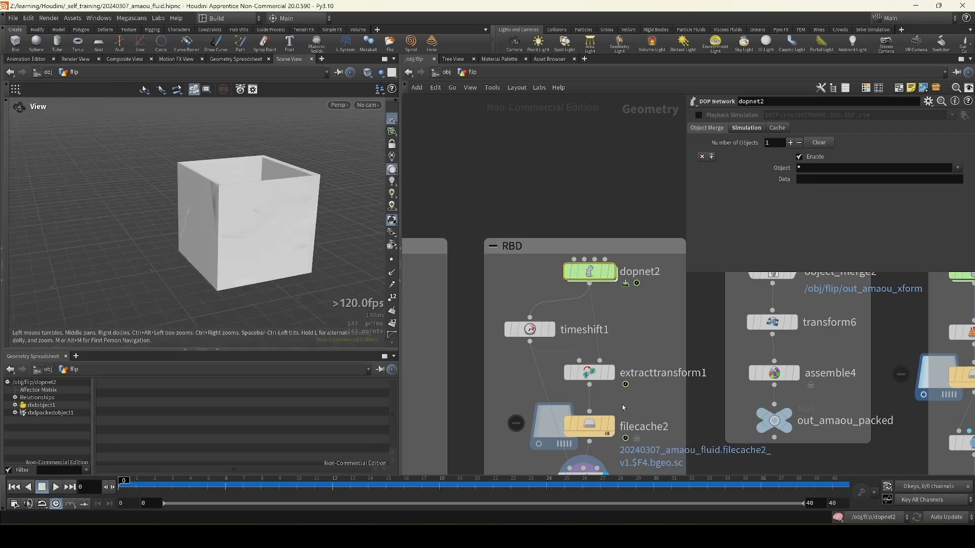
{"action": "left_click", "coordinate": [598, 376]}
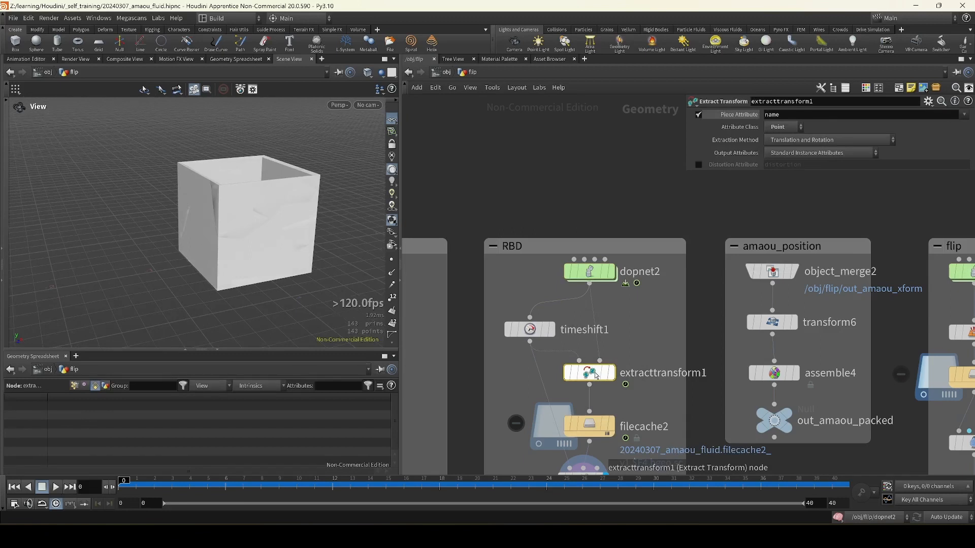
{"action": "mouse_move", "coordinate": [554, 355]}
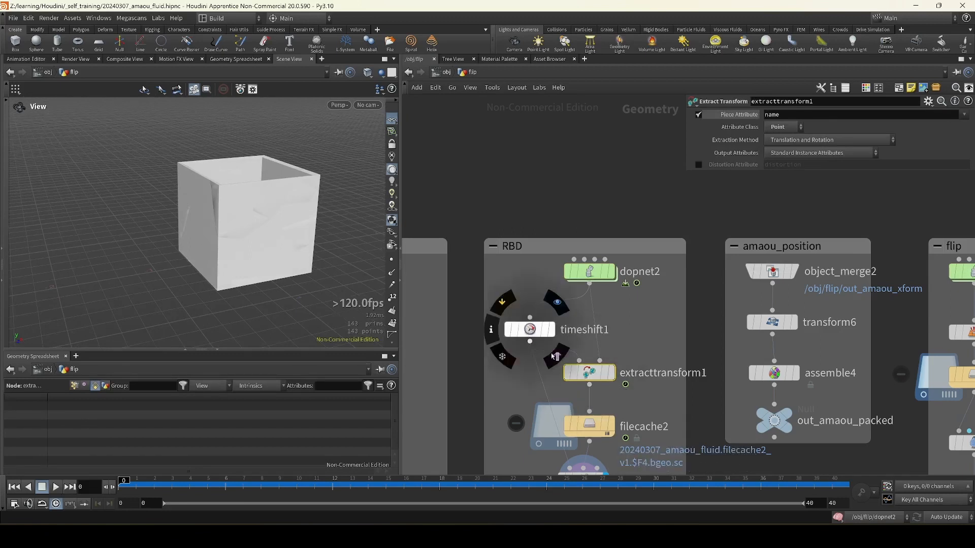
{"action": "mouse_move", "coordinate": [601, 380]}
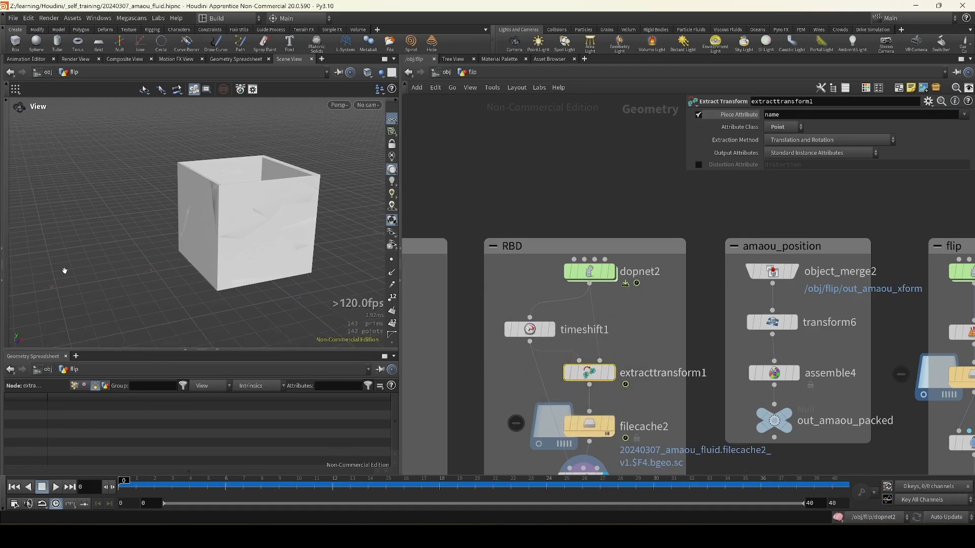
- Review the solver network inside dopnet2 and return to the flip geometry network
{"action": "scroll", "coordinate": [446, 280], "scroll_direction": "down", "scroll_amount": 6}
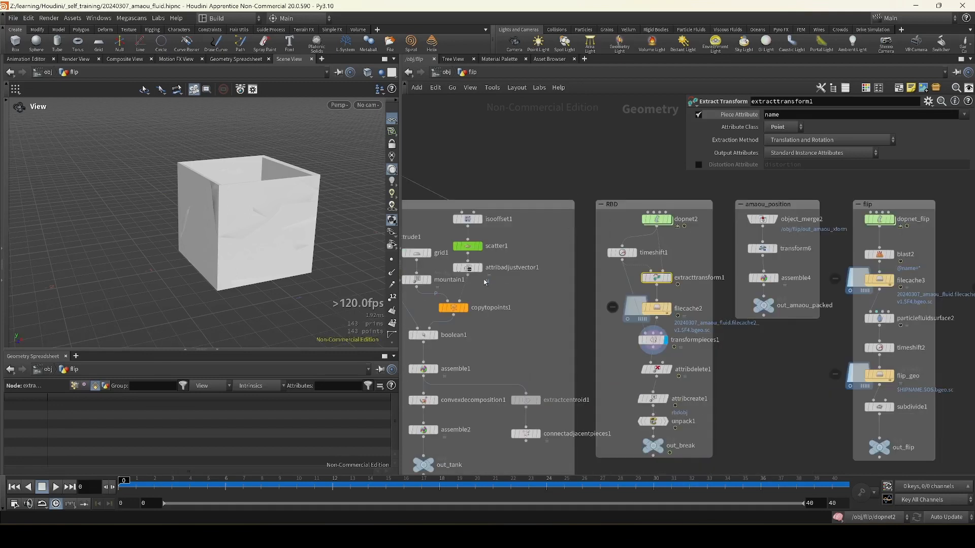
{"action": "scroll", "coordinate": [672, 298], "scroll_direction": "up", "scroll_amount": 3}
{"action": "left_click", "coordinate": [430, 290]}
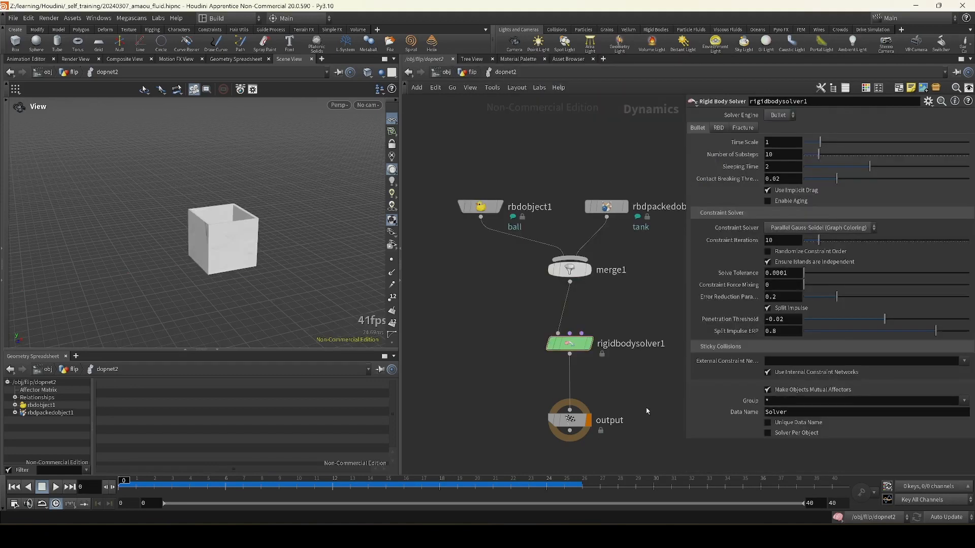
{"action": "key", "text": "u"}
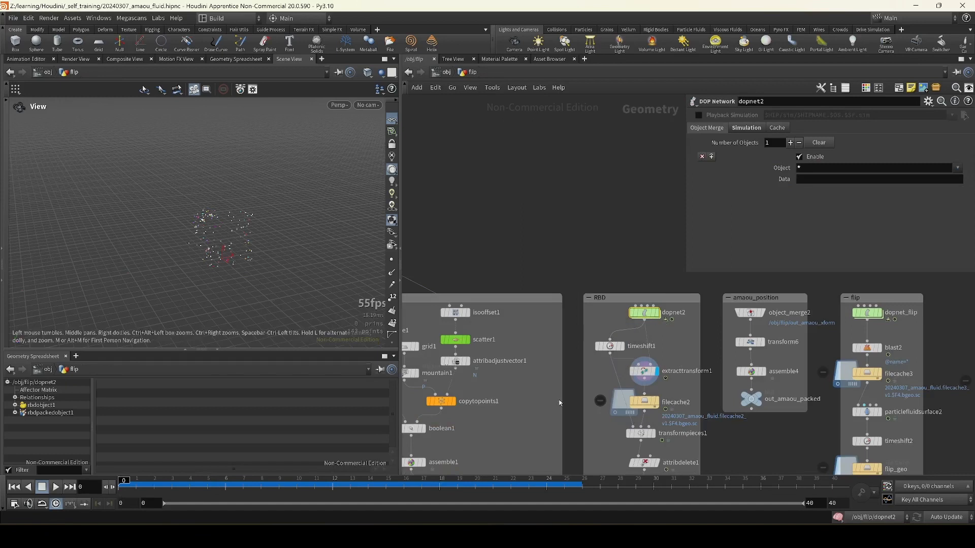
- Check the node information of assemble2 in the tank group and out_ball in the ball group for their point counts
{"action": "middle_click_drag", "start_coordinate": [560, 402], "coordinate": [668, 190]}
{"action": "left_click", "coordinate": [513, 308]}
{"action": "left_click", "coordinate": [497, 312]}
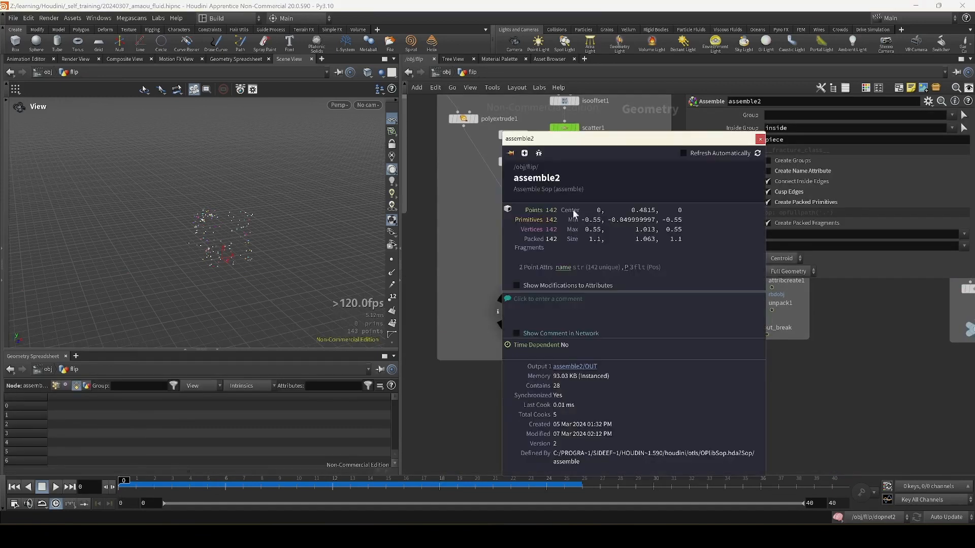
{"action": "left_click", "coordinate": [452, 253]}
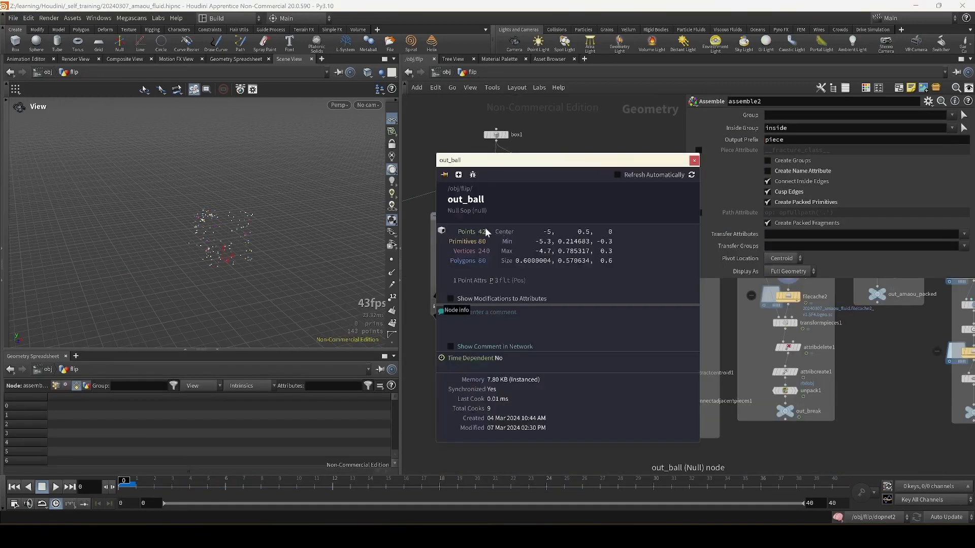
- Compare the point counts and attributes in the node information of timeshift1 and extracttransform1
{"action": "scroll", "coordinate": [602, 259], "scroll_direction": "up", "scroll_amount": 5}
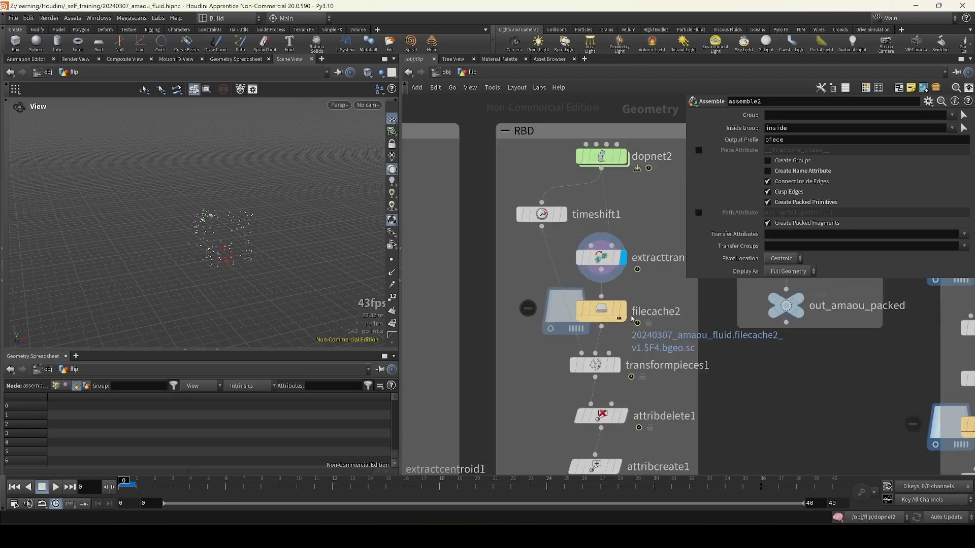
{"action": "left_click", "coordinate": [603, 263]}
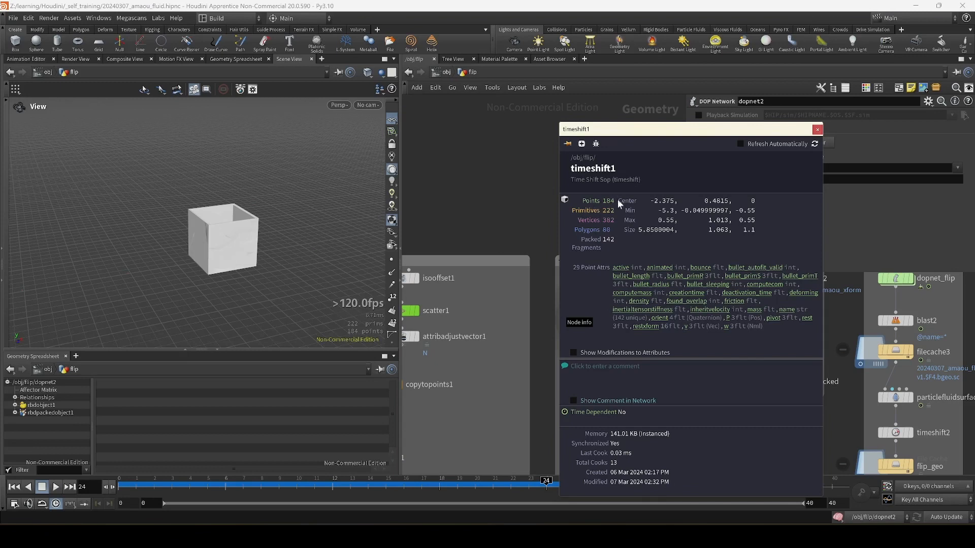
{"action": "left_click", "coordinate": [818, 129]}
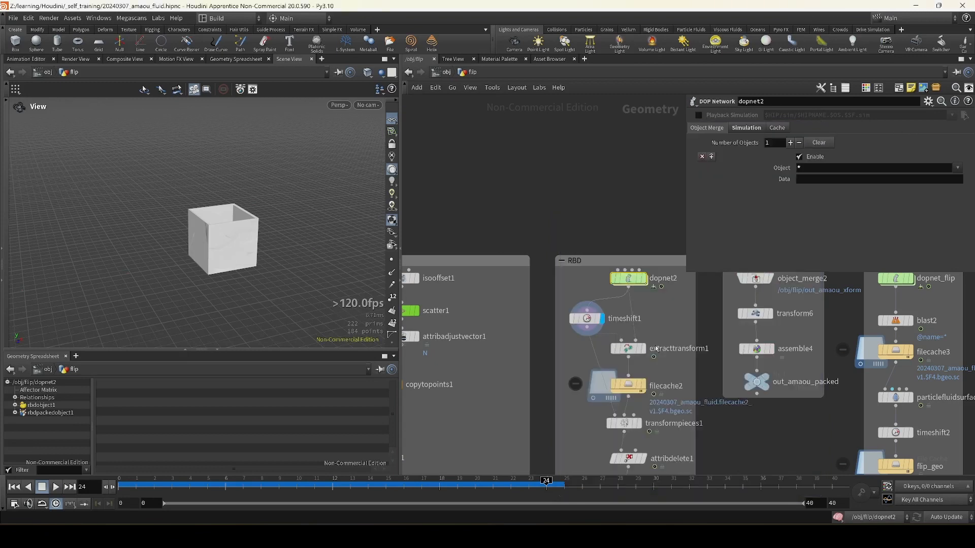
{"action": "left_click", "coordinate": [601, 349]}
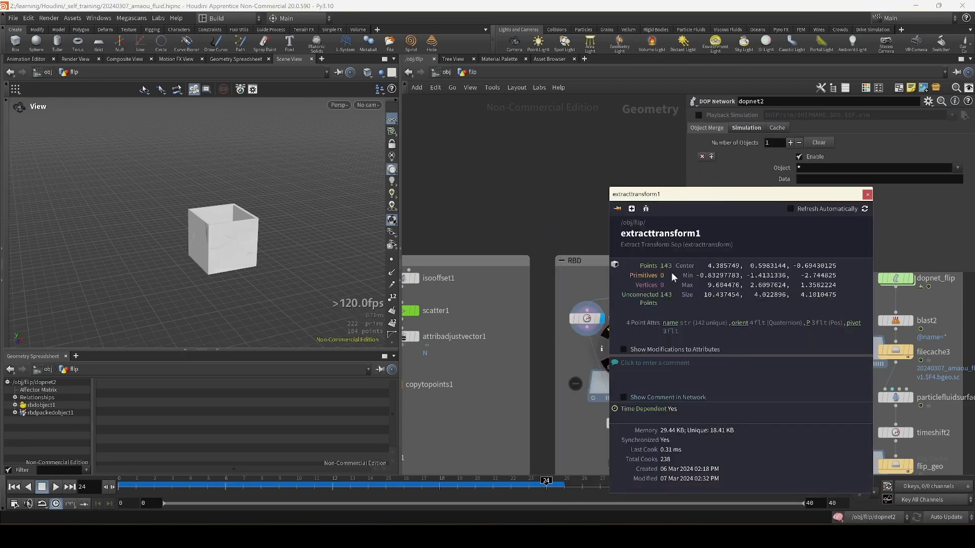
- Close the node information, display extracttransform1 in the viewport, and play the timeline to examine the extracted points
{"action": "left_click", "coordinate": [867, 195]}
{"action": "left_click", "coordinate": [644, 352]}
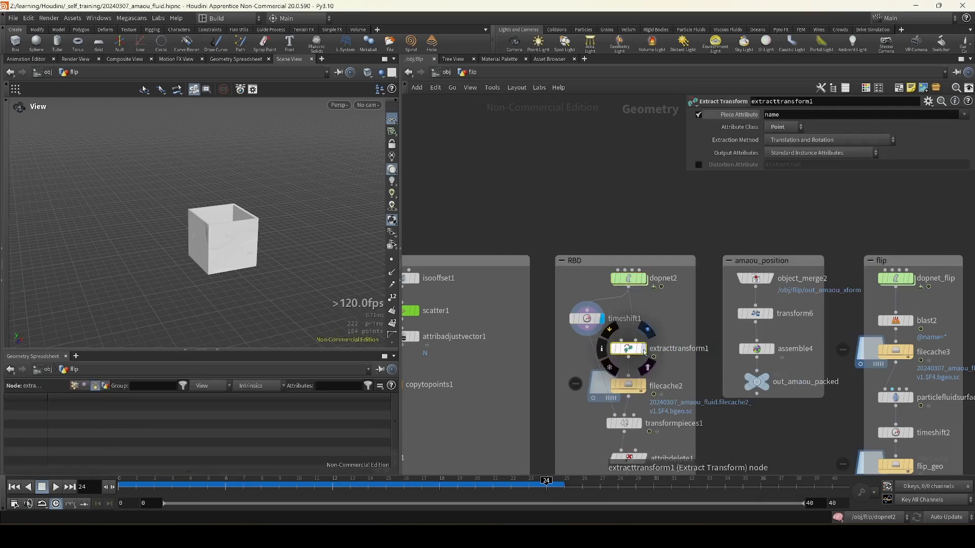
{"action": "left_click", "coordinate": [644, 350]}
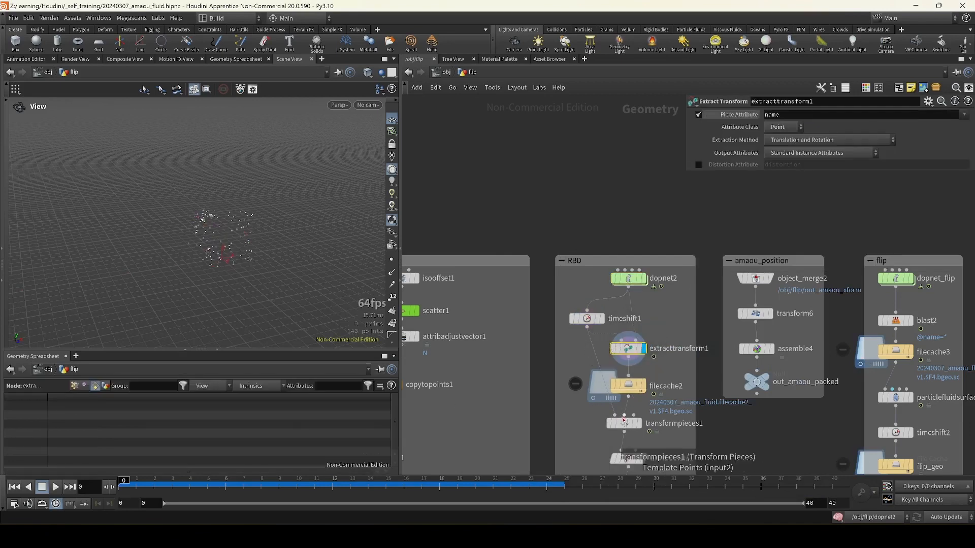
{"action": "left_click", "coordinate": [56, 488]}
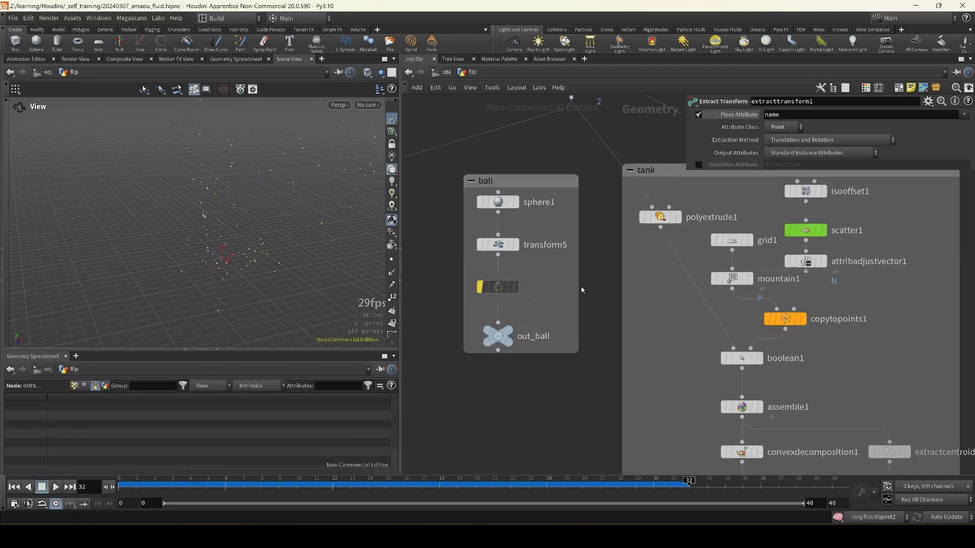
- Re-enable the bypassed assemble3 node in the ball group and return to the RBD group
{"action": "mouse_move", "coordinate": [502, 285]}
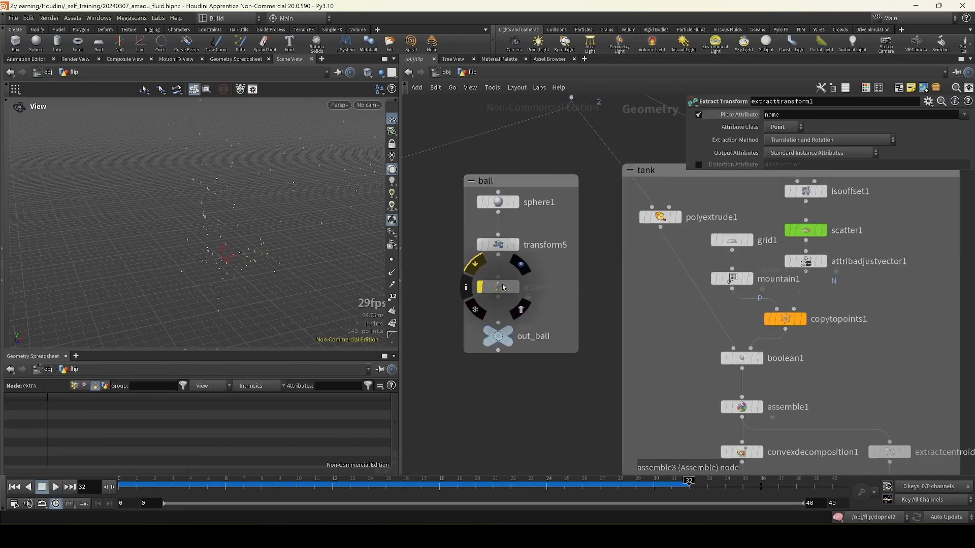
{"action": "left_click", "coordinate": [467, 288]}
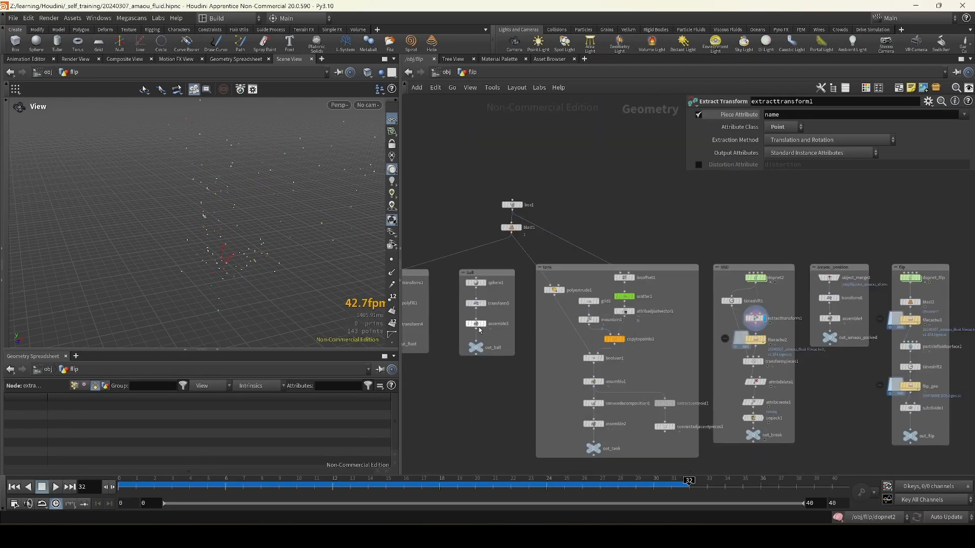
{"action": "scroll", "coordinate": [890, 291], "scroll_direction": "up", "scroll_amount": 5}
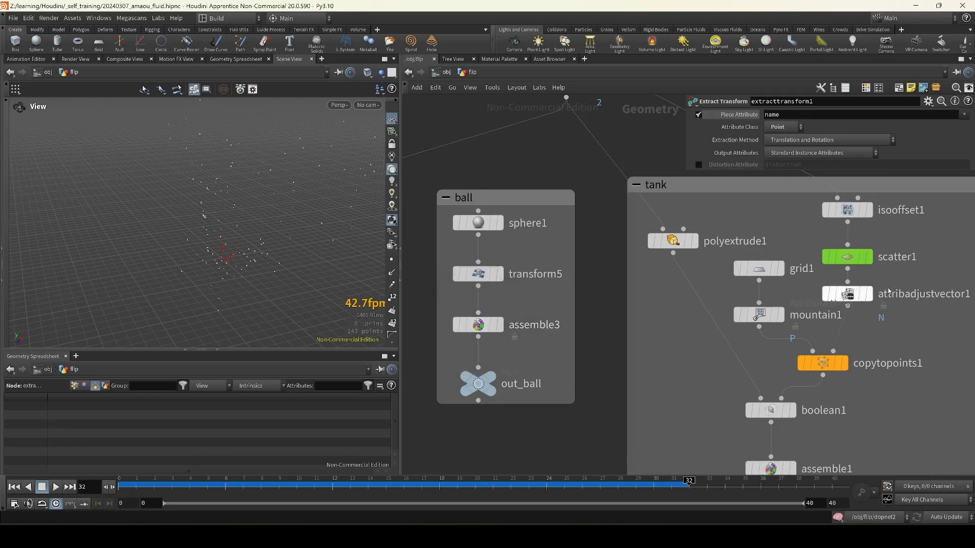
{"action": "middle_click_drag", "start_coordinate": [889, 292], "coordinate": [708, 329]}
- Preview the transformpieces1 result by scrubbing the timeline to frame 9 and save the extracted transforms to disk with filecache2
{"action": "mouse_move", "coordinate": [707, 328]}
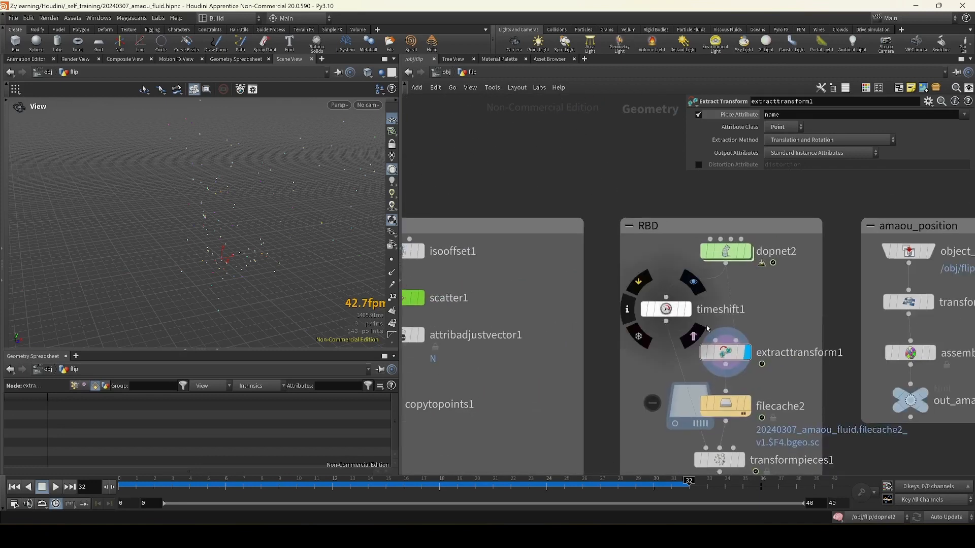
{"action": "mouse_move", "coordinate": [726, 363]}
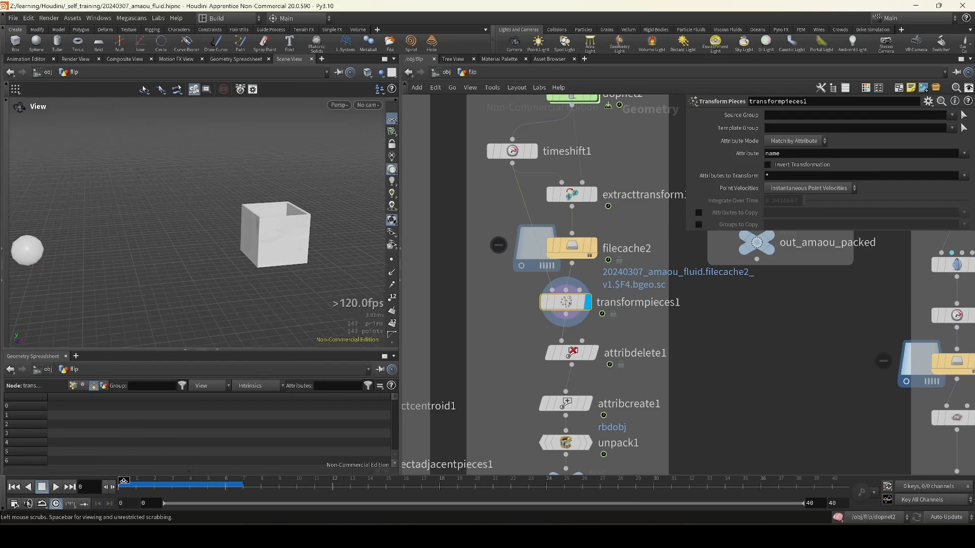
{"action": "mouse_move", "coordinate": [125, 481]}
{"action": "left_mouse_down"}
{"action": "mouse_move", "coordinate": [316, 481]}
{"action": "mouse_move", "coordinate": [126, 483]}
{"action": "left_mouse_up"}
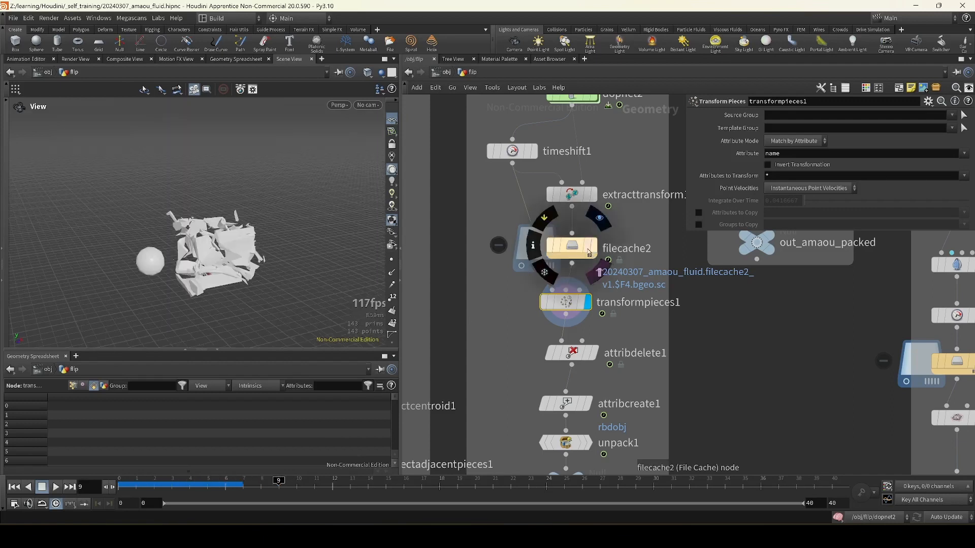
{"action": "left_click", "coordinate": [572, 248]}
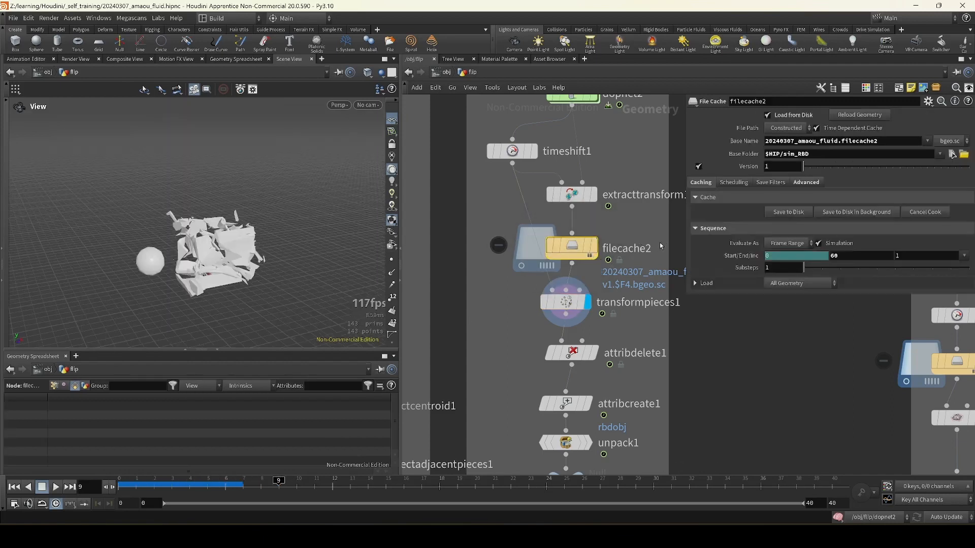
{"action": "left_click", "coordinate": [786, 213]}
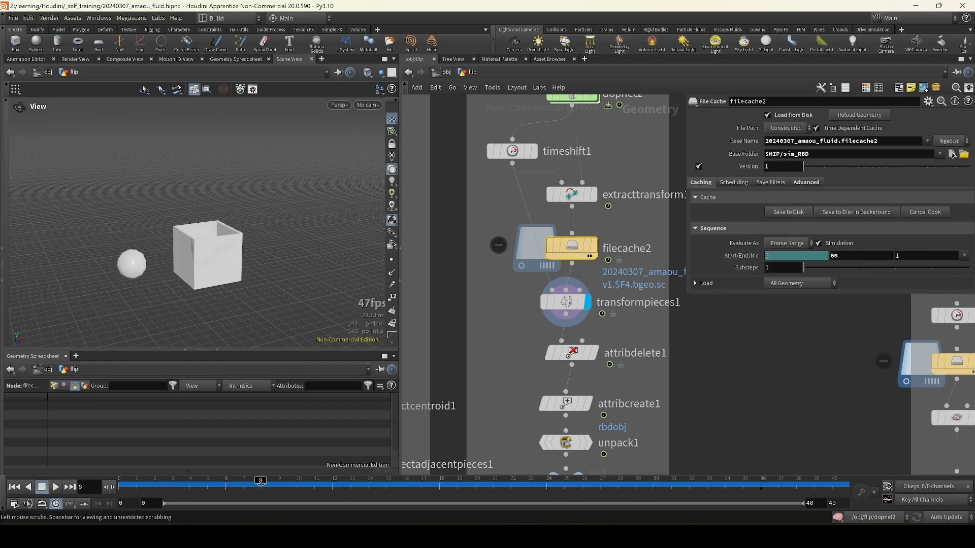
- Examine the point attributes of transformpieces1 in the geometry spreadsheet and its node information
{"action": "middle_click_drag", "start_coordinate": [589, 336], "coordinate": [573, 272]}
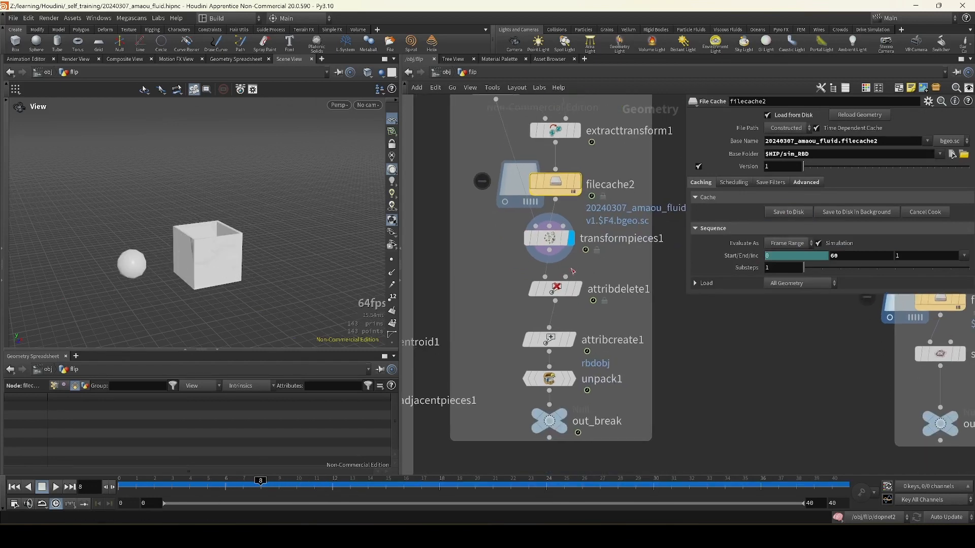
{"action": "left_click", "coordinate": [555, 290]}
{"action": "left_click", "coordinate": [549, 240]}
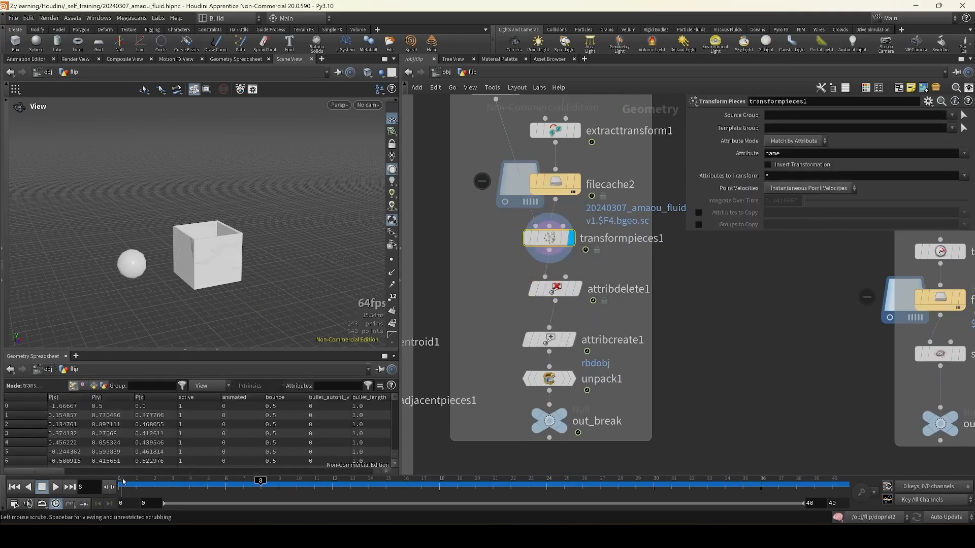
{"action": "mouse_move", "coordinate": [545, 241]}
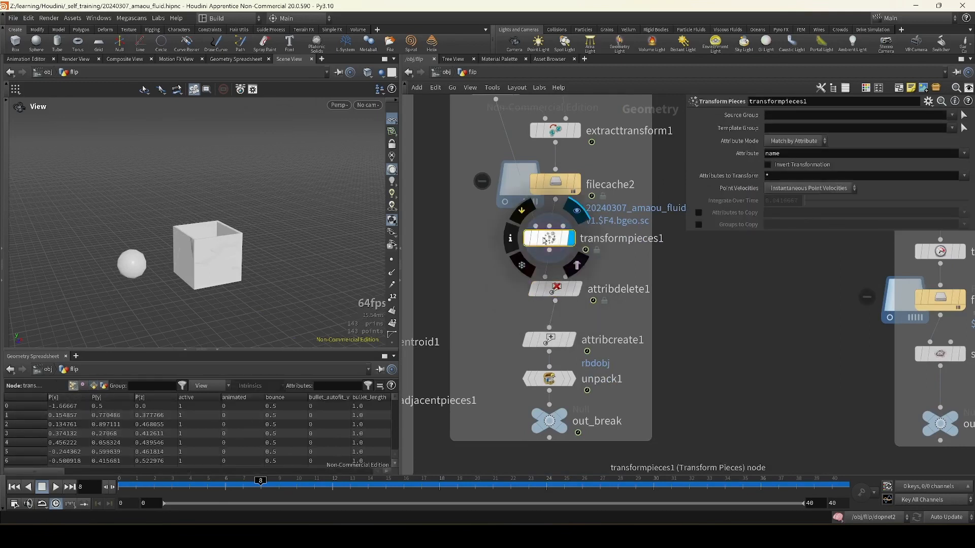
{"action": "left_click", "coordinate": [510, 238]}
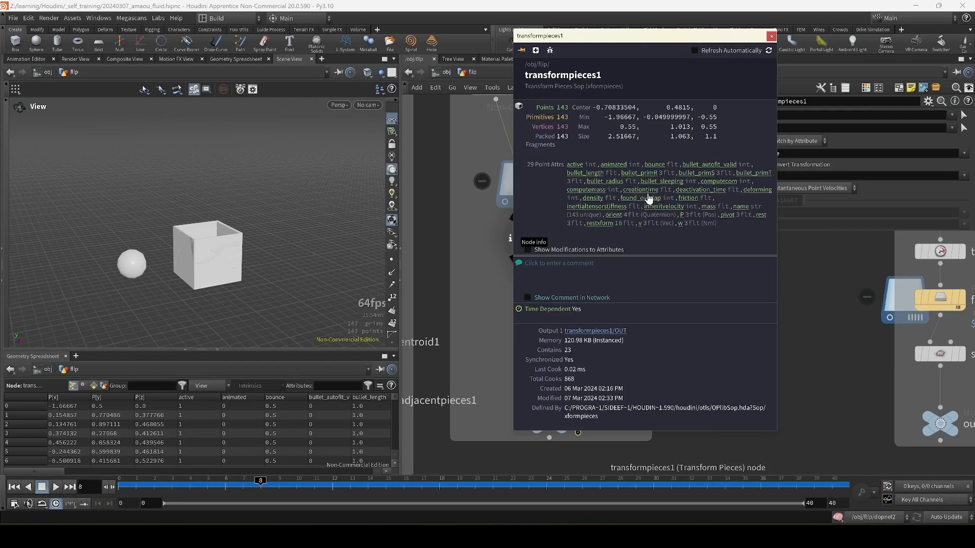
{"action": "left_click", "coordinate": [771, 36]}
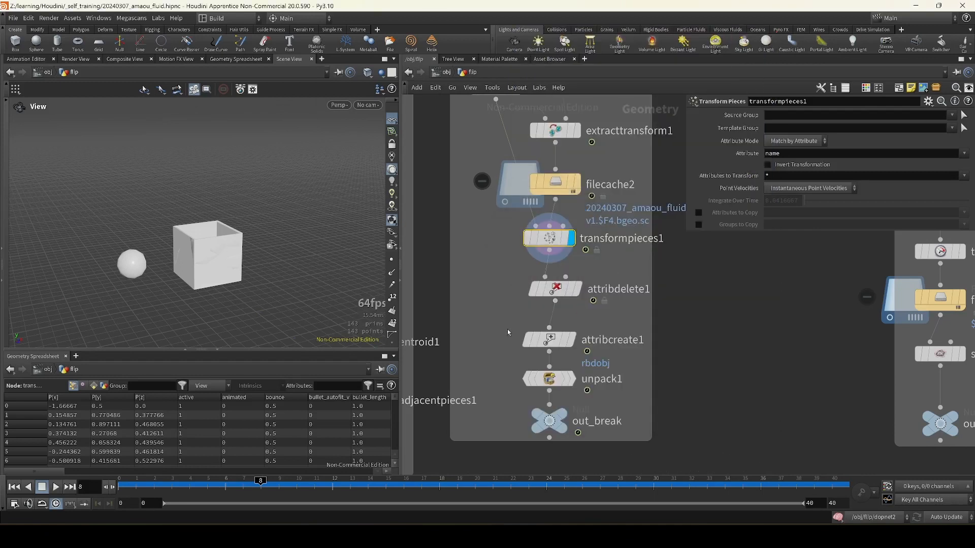
- Review the attribute deletion settings of attribdelete1 and the rbdobj point attribute defined in attribcreate1
{"action": "left_click", "coordinate": [546, 294]}
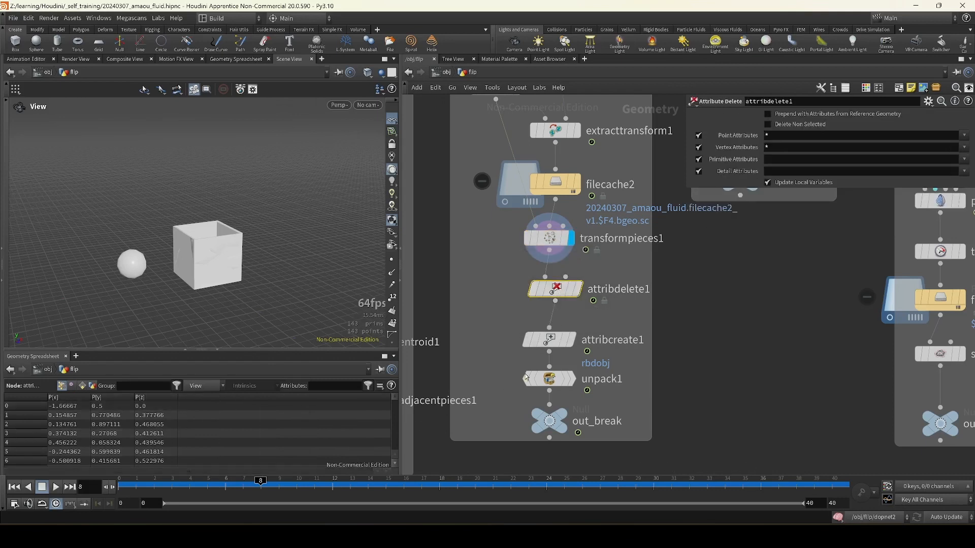
{"action": "left_click", "coordinate": [548, 339]}
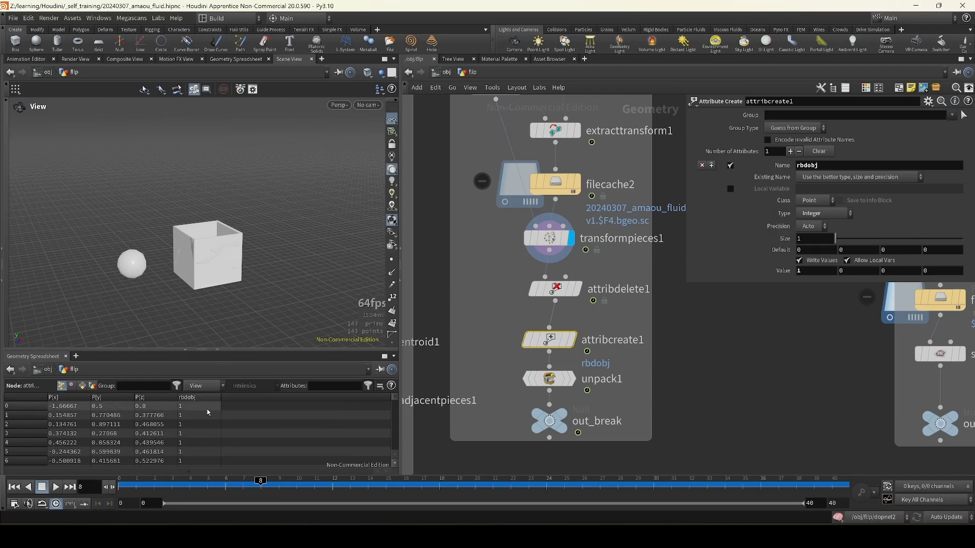
{"action": "scroll", "coordinate": [213, 412], "scroll_direction": "down", "scroll_amount": 4}
{"action": "scroll", "coordinate": [205, 415], "scroll_direction": "up", "scroll_amount": 4}
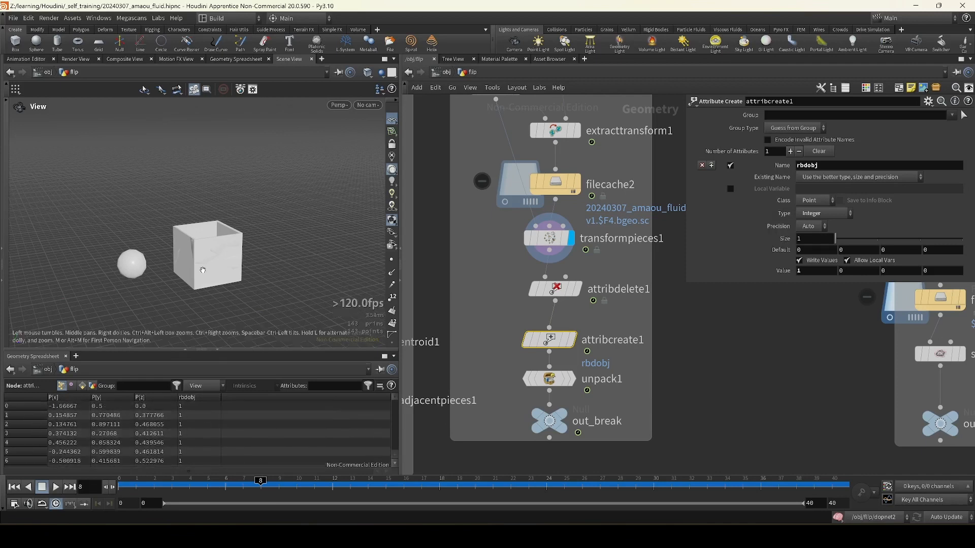
{"action": "left_click_drag", "start_coordinate": [203, 270], "coordinate": [202, 281]}
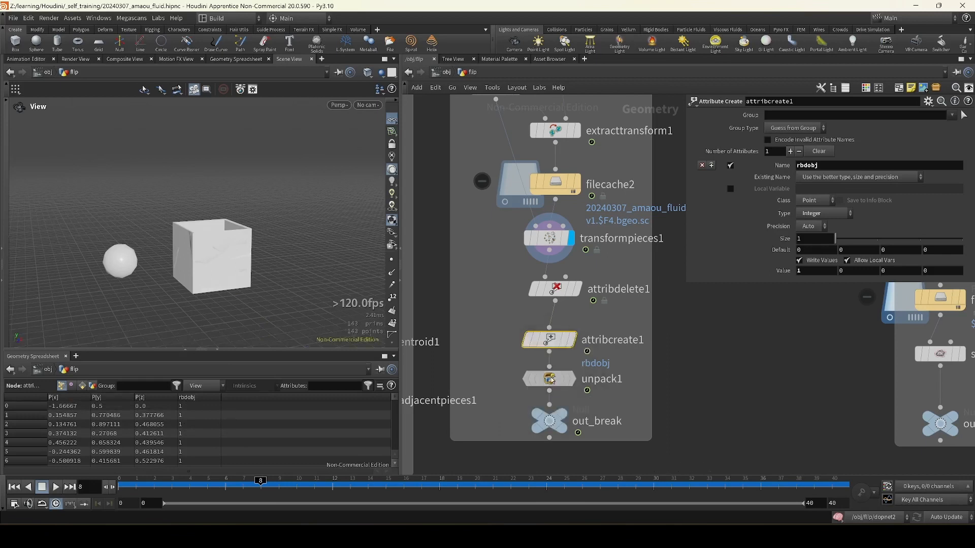
- Display unpack1 in the viewport and examine the unpacked tank pieces and ball up close
{"action": "left_click", "coordinate": [571, 381]}
{"action": "left_click", "coordinate": [574, 381]}
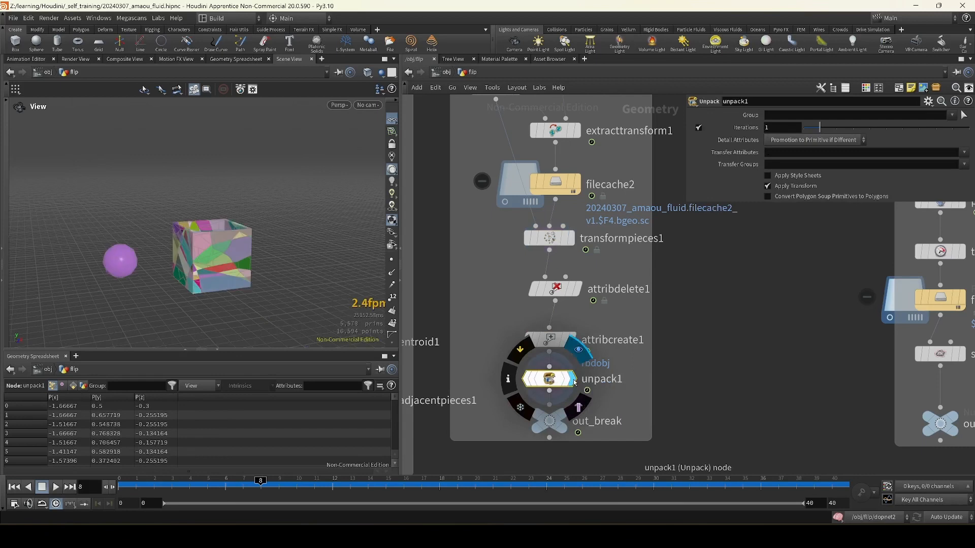
{"action": "scroll", "coordinate": [208, 290], "scroll_direction": "up", "scroll_amount": 5}
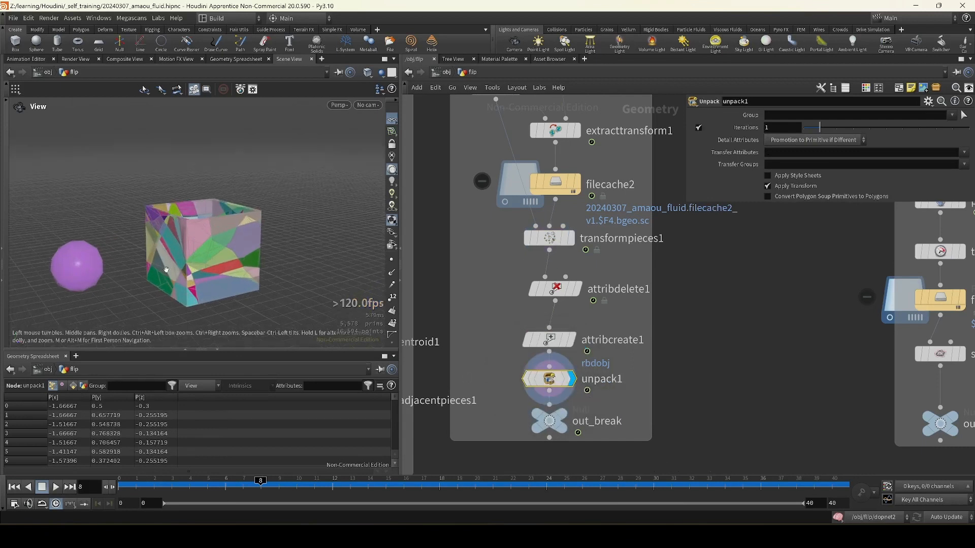
{"action": "left_click_drag", "start_coordinate": [242, 230], "coordinate": [250, 251]}
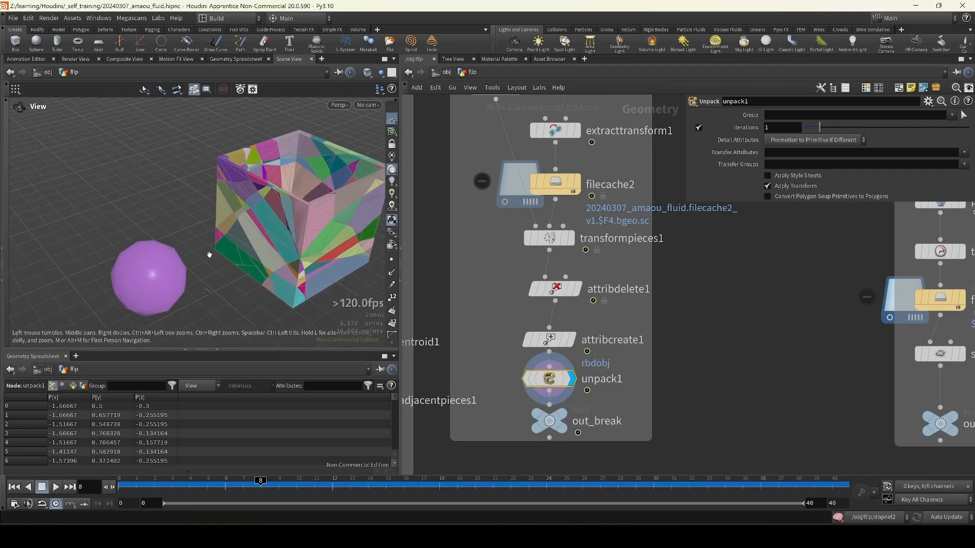
- Bypass unpack1 and test the FLIP simulation inside dopnet_flip by scrubbing the timeline to frame 24 with merge1 displayed
{"action": "left_click", "coordinate": [558, 384]}
{"action": "scroll", "coordinate": [559, 385], "scroll_direction": "down", "scroll_amount": 5}
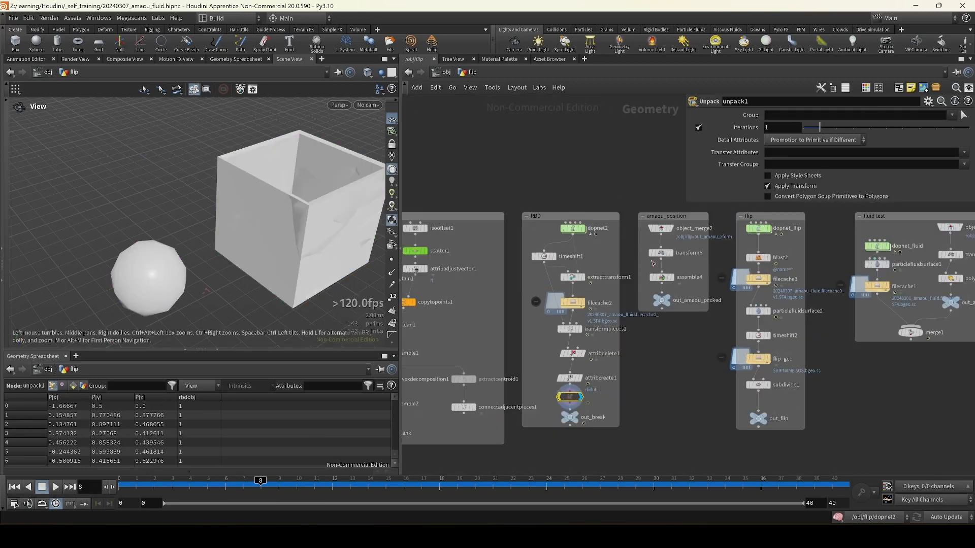
{"action": "middle_click_drag", "start_coordinate": [675, 359], "coordinate": [569, 397]}
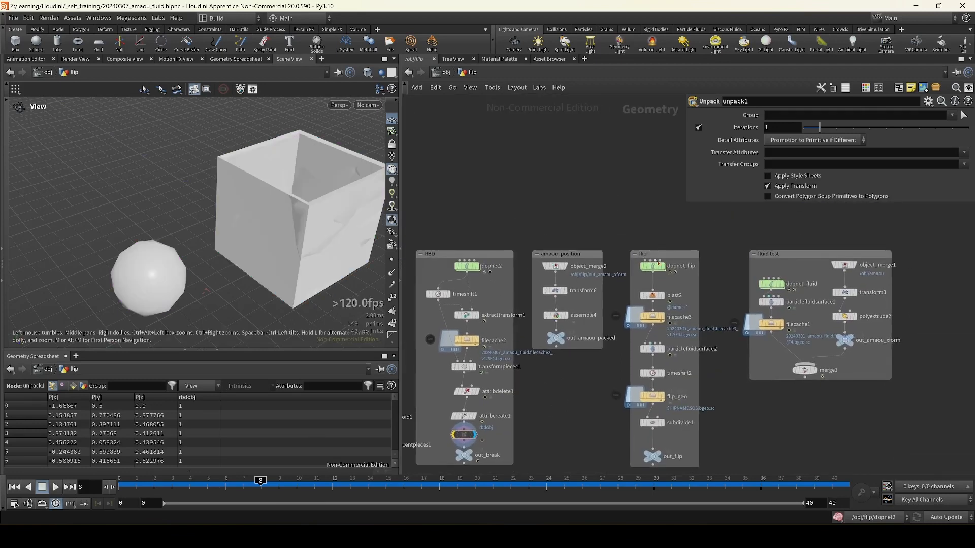
{"action": "double_click", "coordinate": [655, 265]}
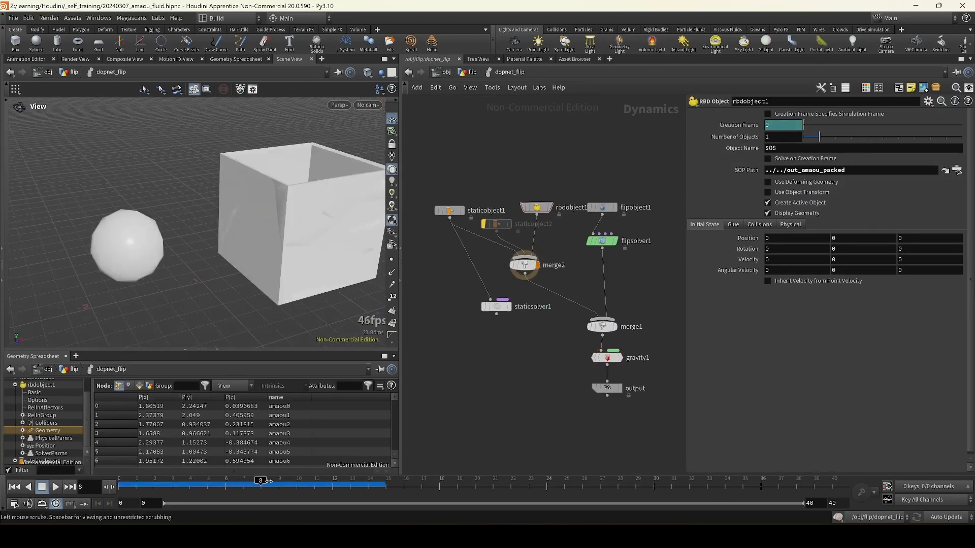
{"action": "left_click_drag", "start_coordinate": [267, 481], "coordinate": [332, 481]}
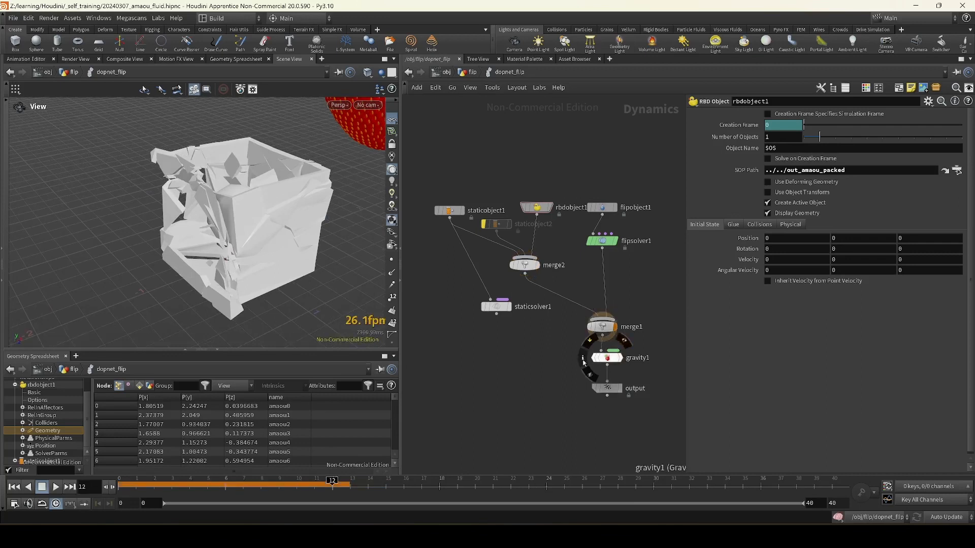
{"action": "left_click_drag", "start_coordinate": [127, 481], "coordinate": [422, 480]}
{"action": "left_click_drag", "start_coordinate": [549, 470], "coordinate": [553, 471]}
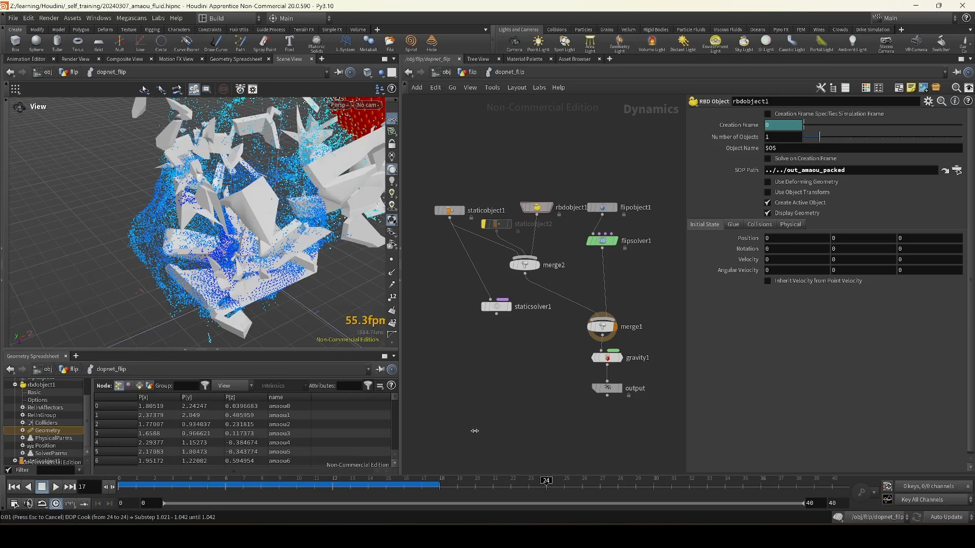
- Return to the flip geometry network and re-enable the bypassed unpack1 node above out_break
{"action": "key", "text": "u"}
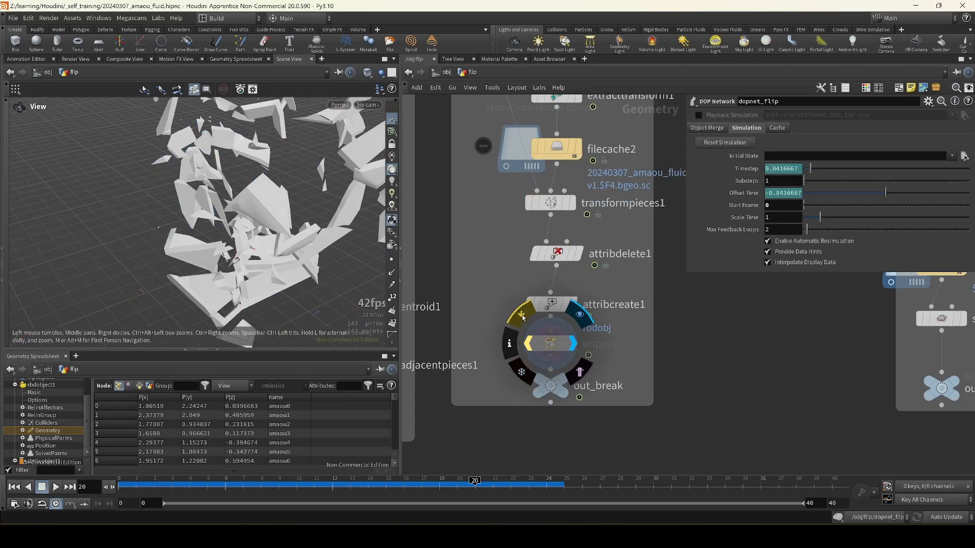
{"action": "left_click", "coordinate": [525, 320]}
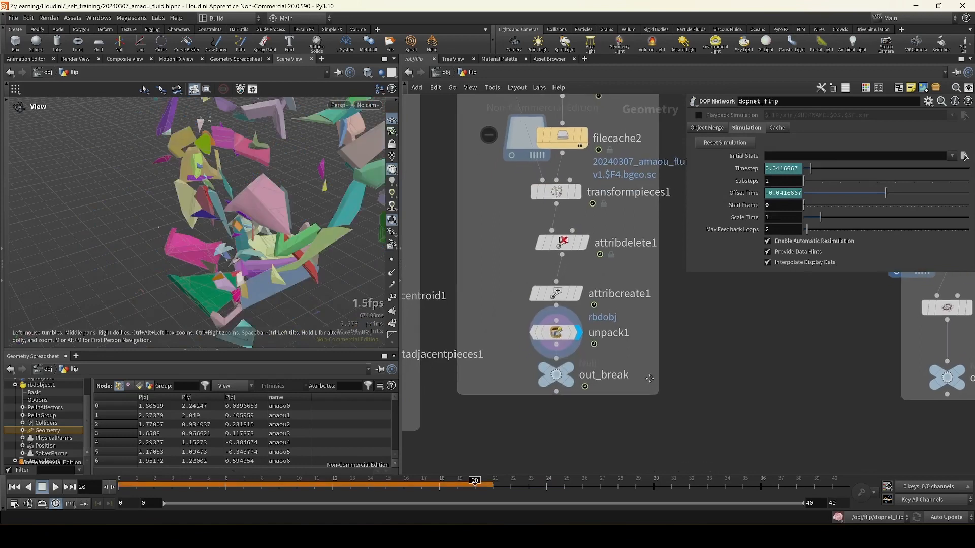
{"action": "mouse_move", "coordinate": [580, 385]}
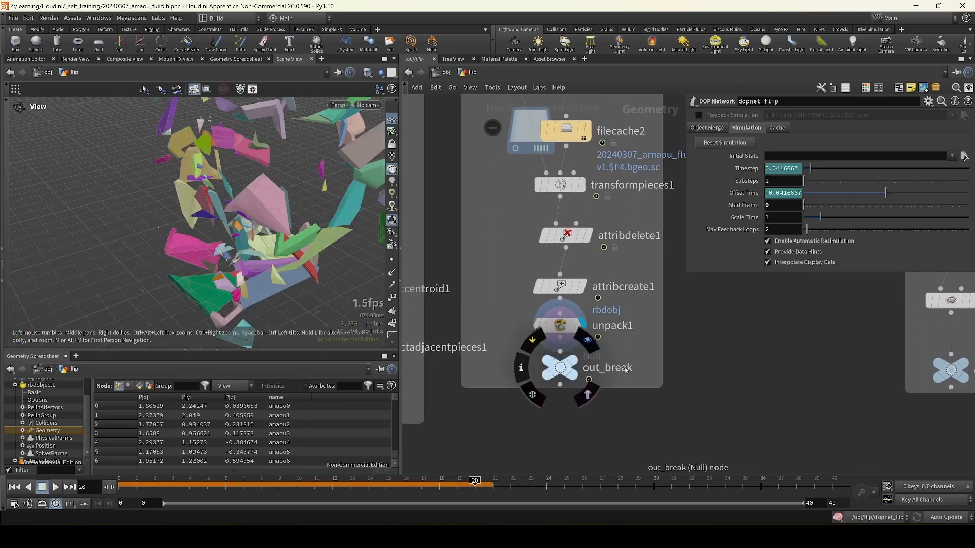
{"action": "scroll", "coordinate": [627, 371], "scroll_direction": "down", "scroll_amount": 6}
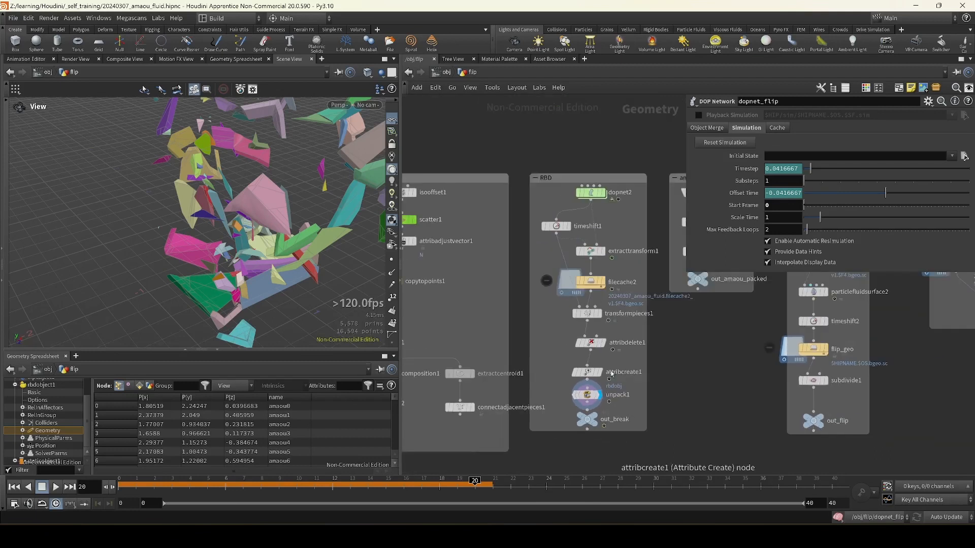